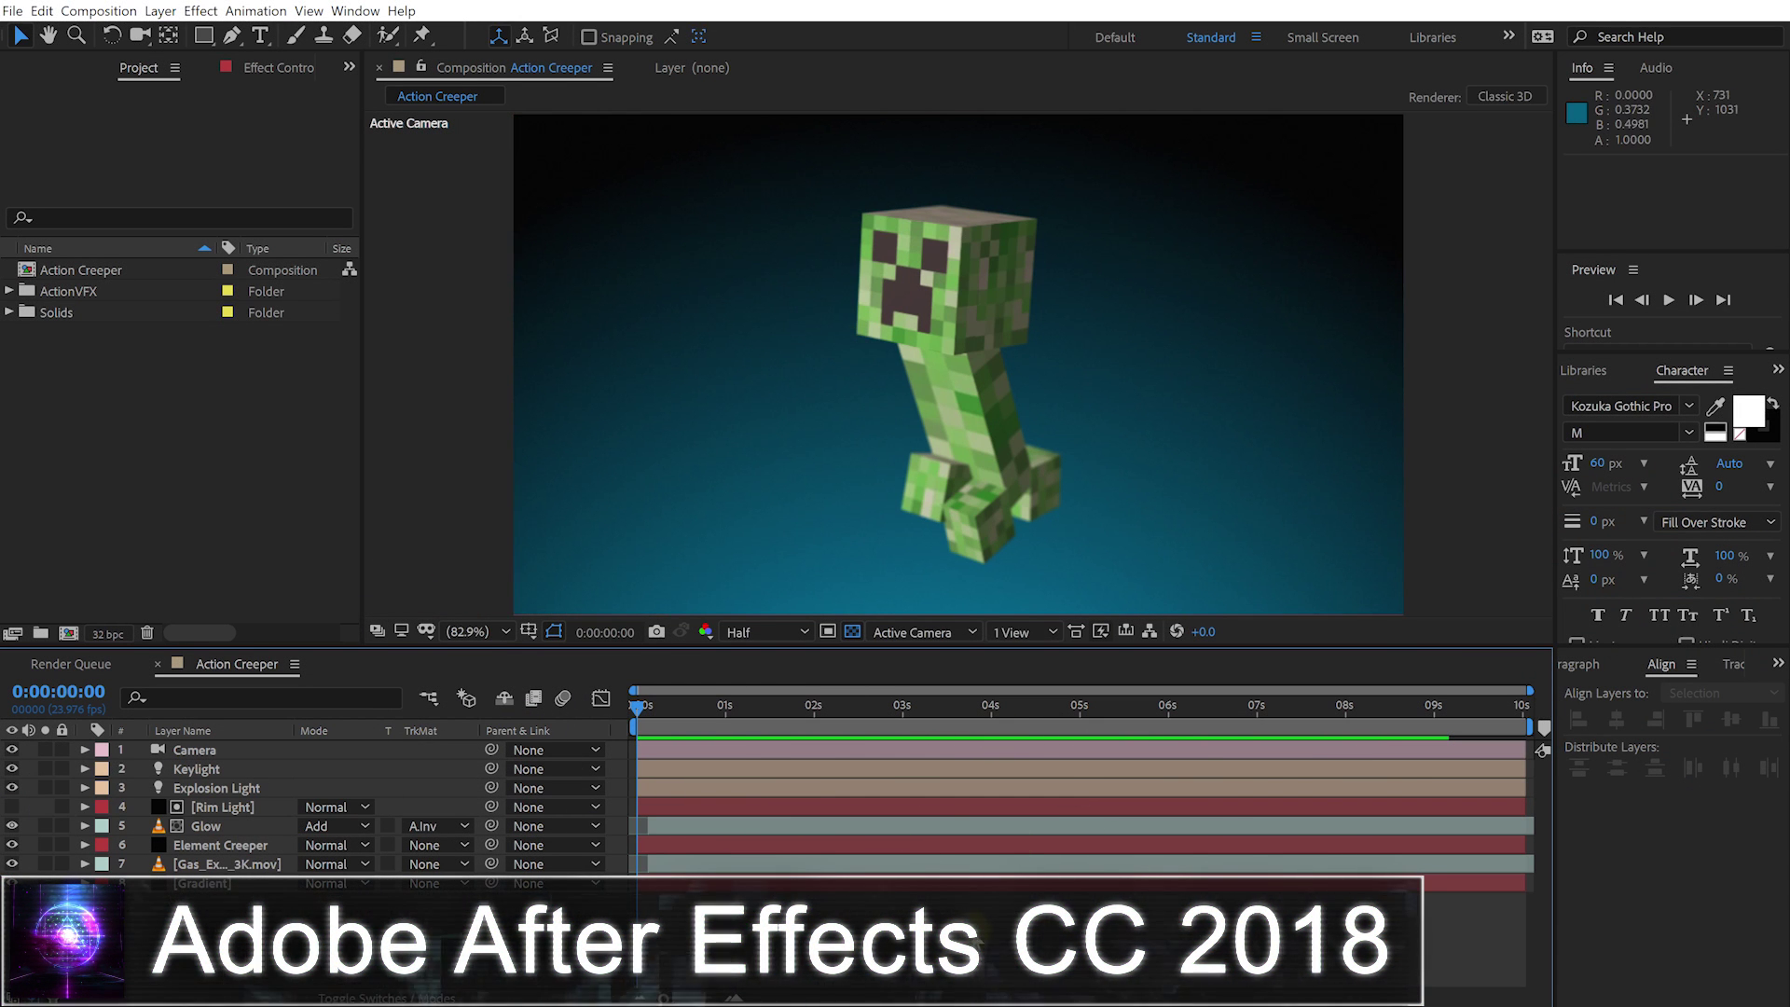
Preview the Action Creeper comp, add it to the render queue, and open its Output Module Settings
key("space")
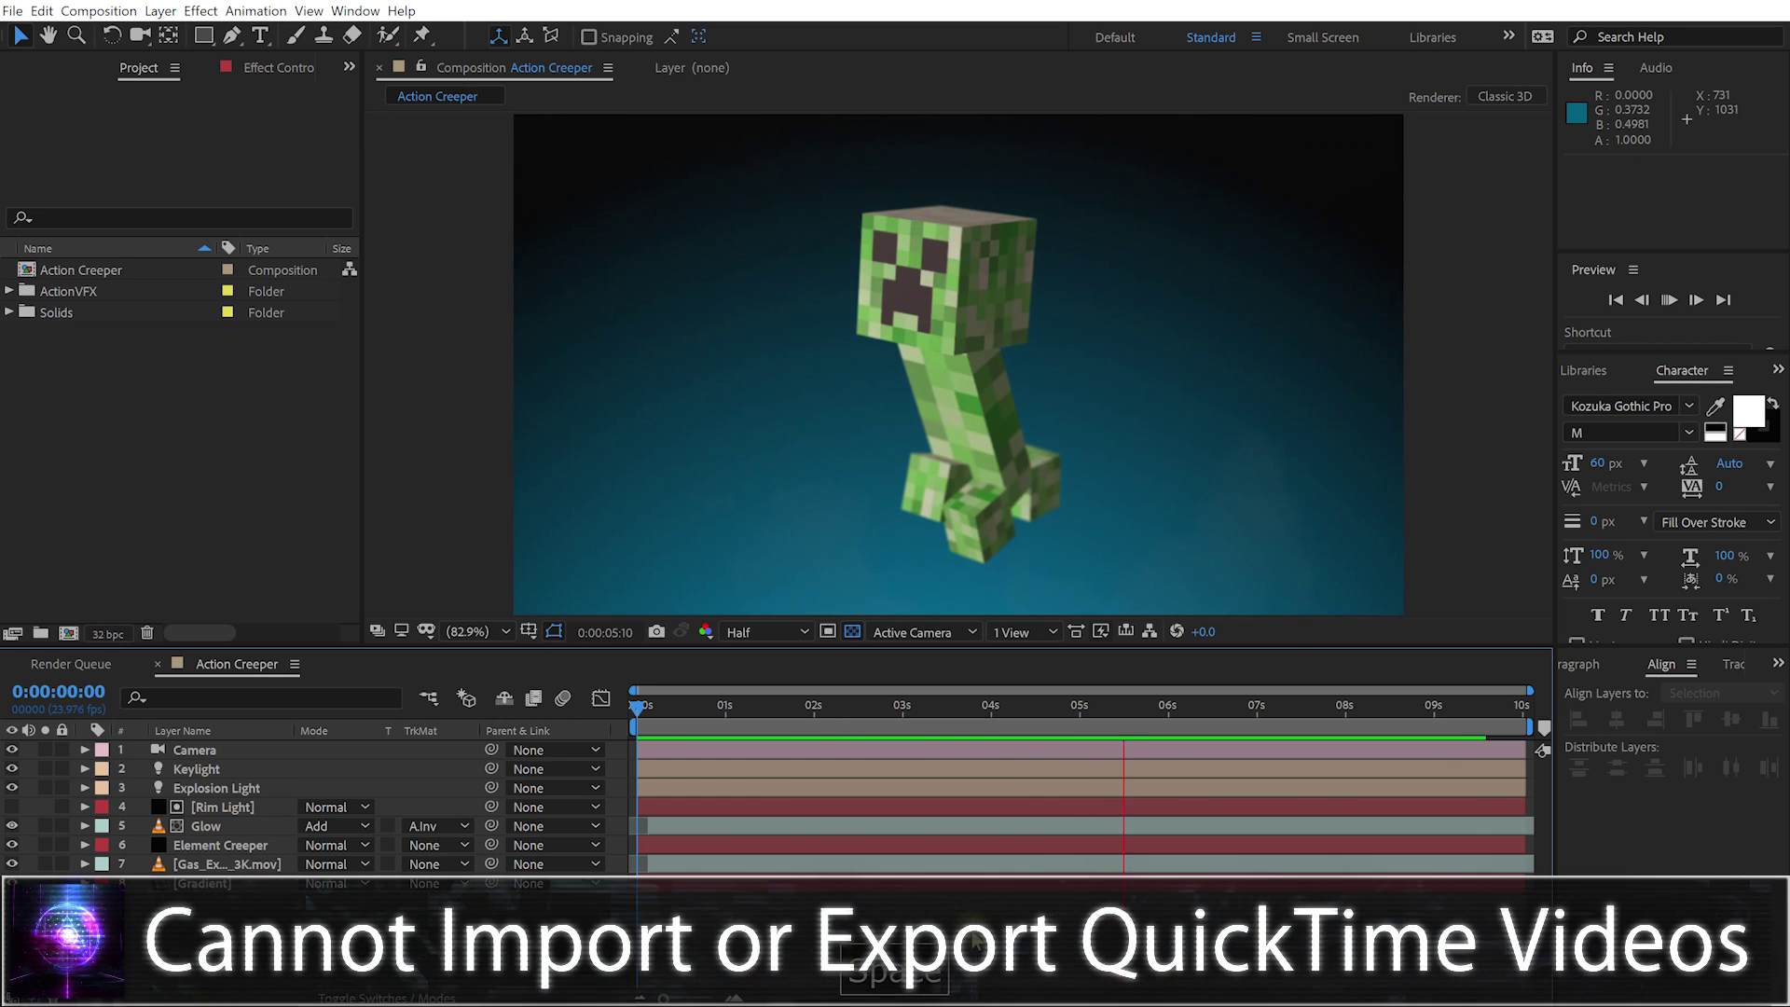
key("space")
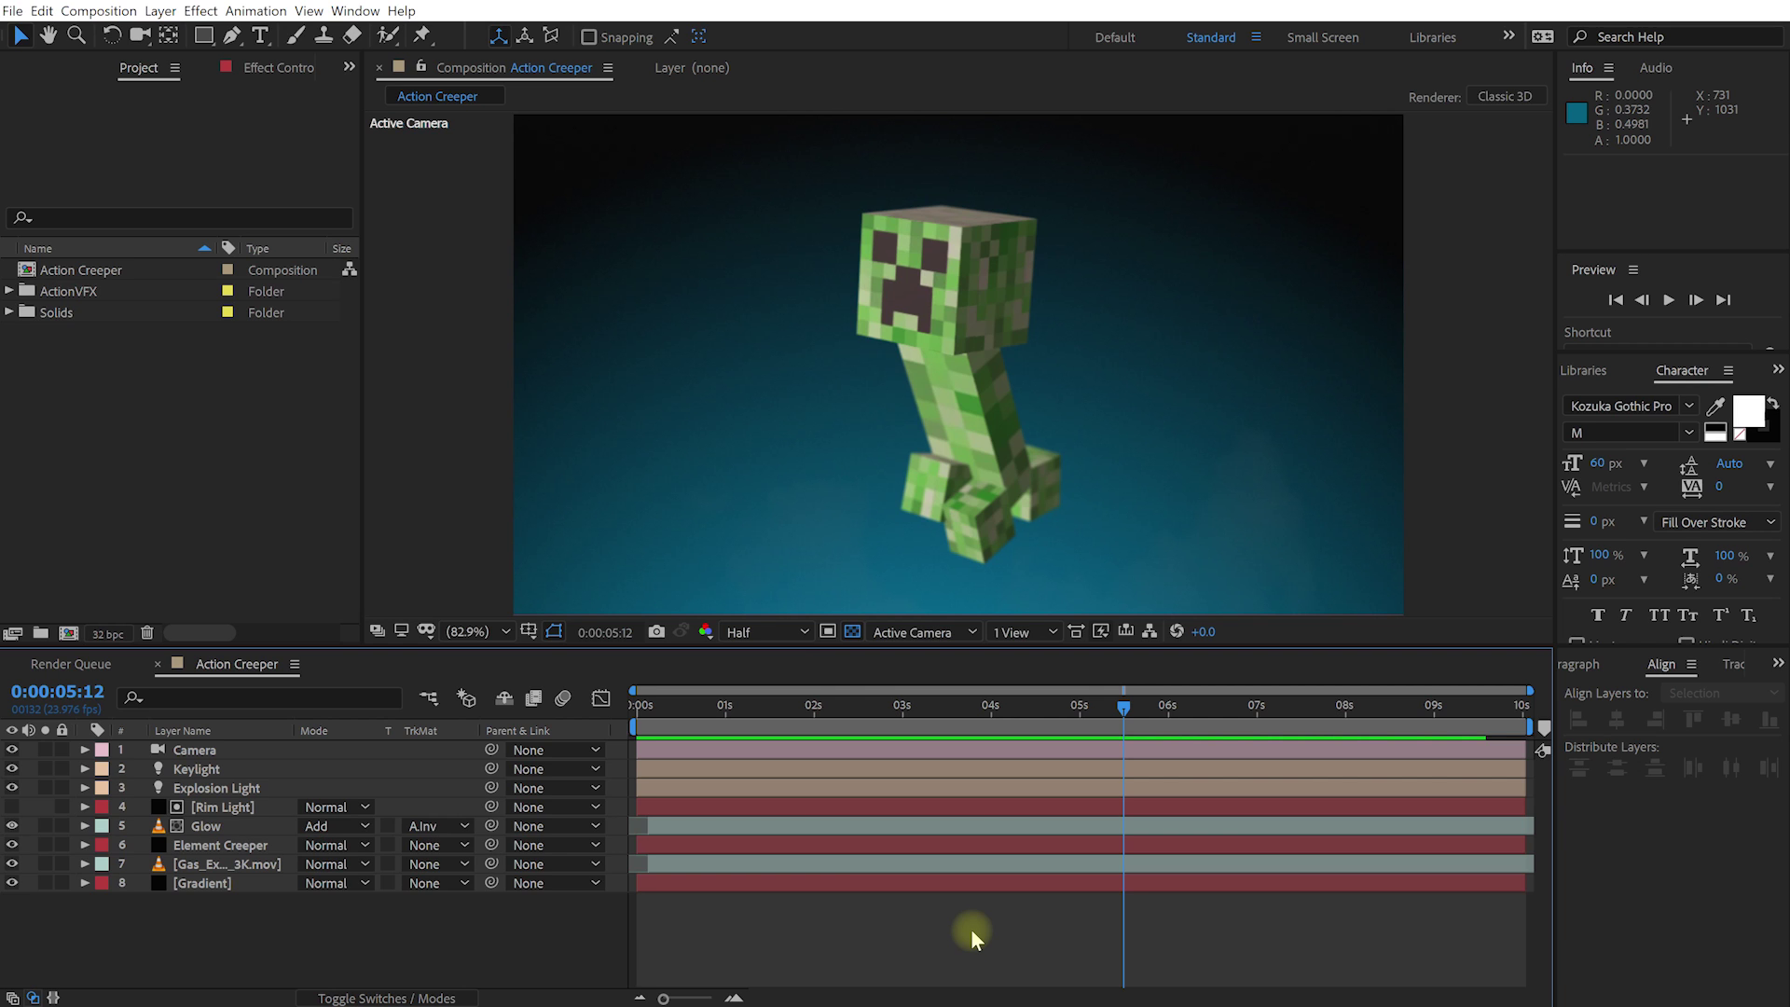
key("ctrl+shift+slash")
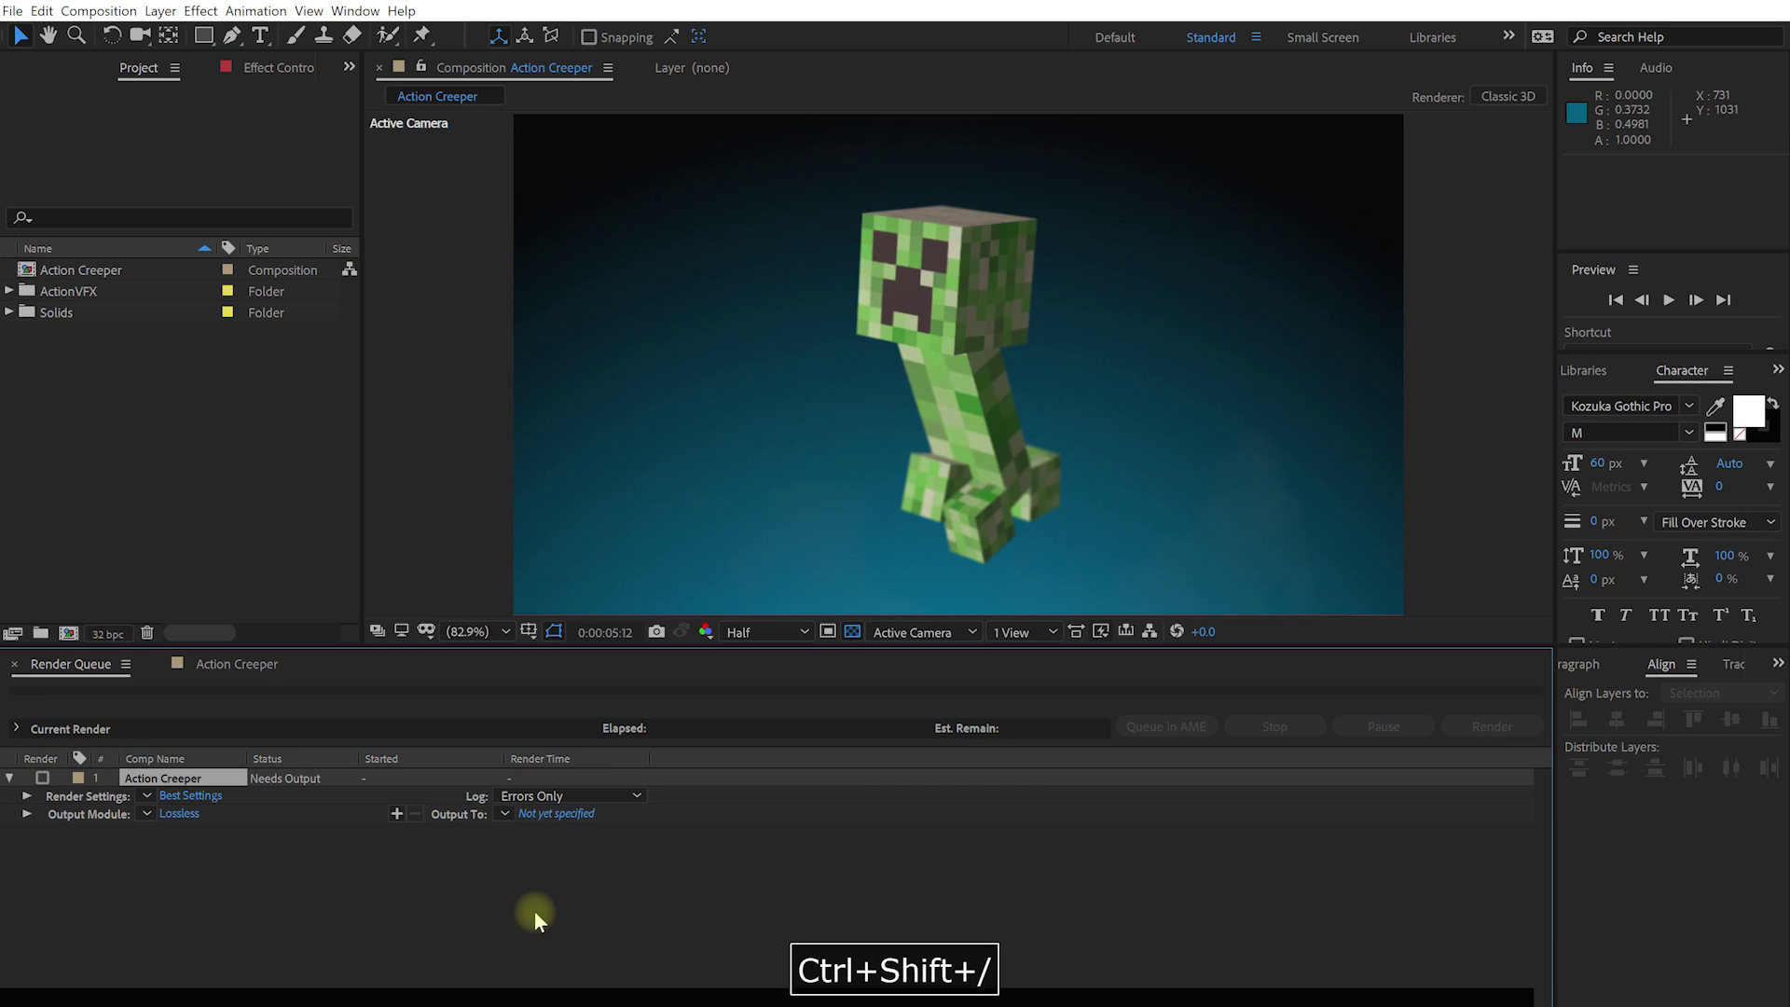
left_click(190, 777)
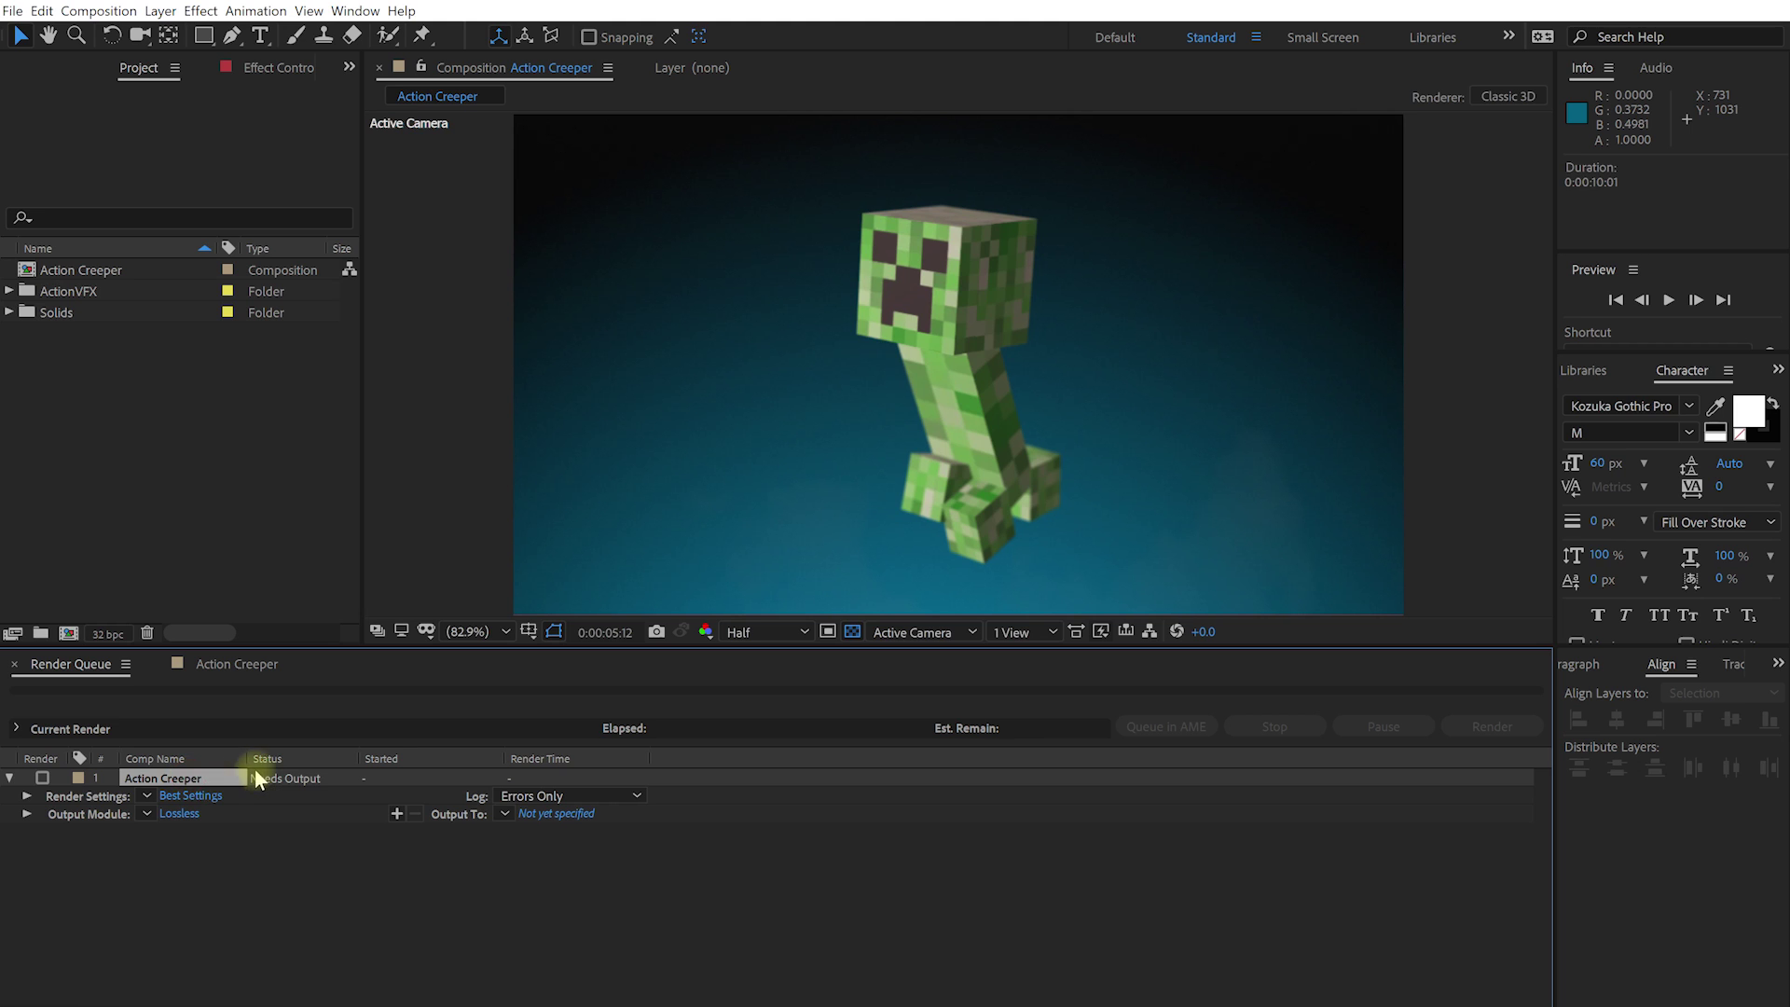
left_click(192, 820)
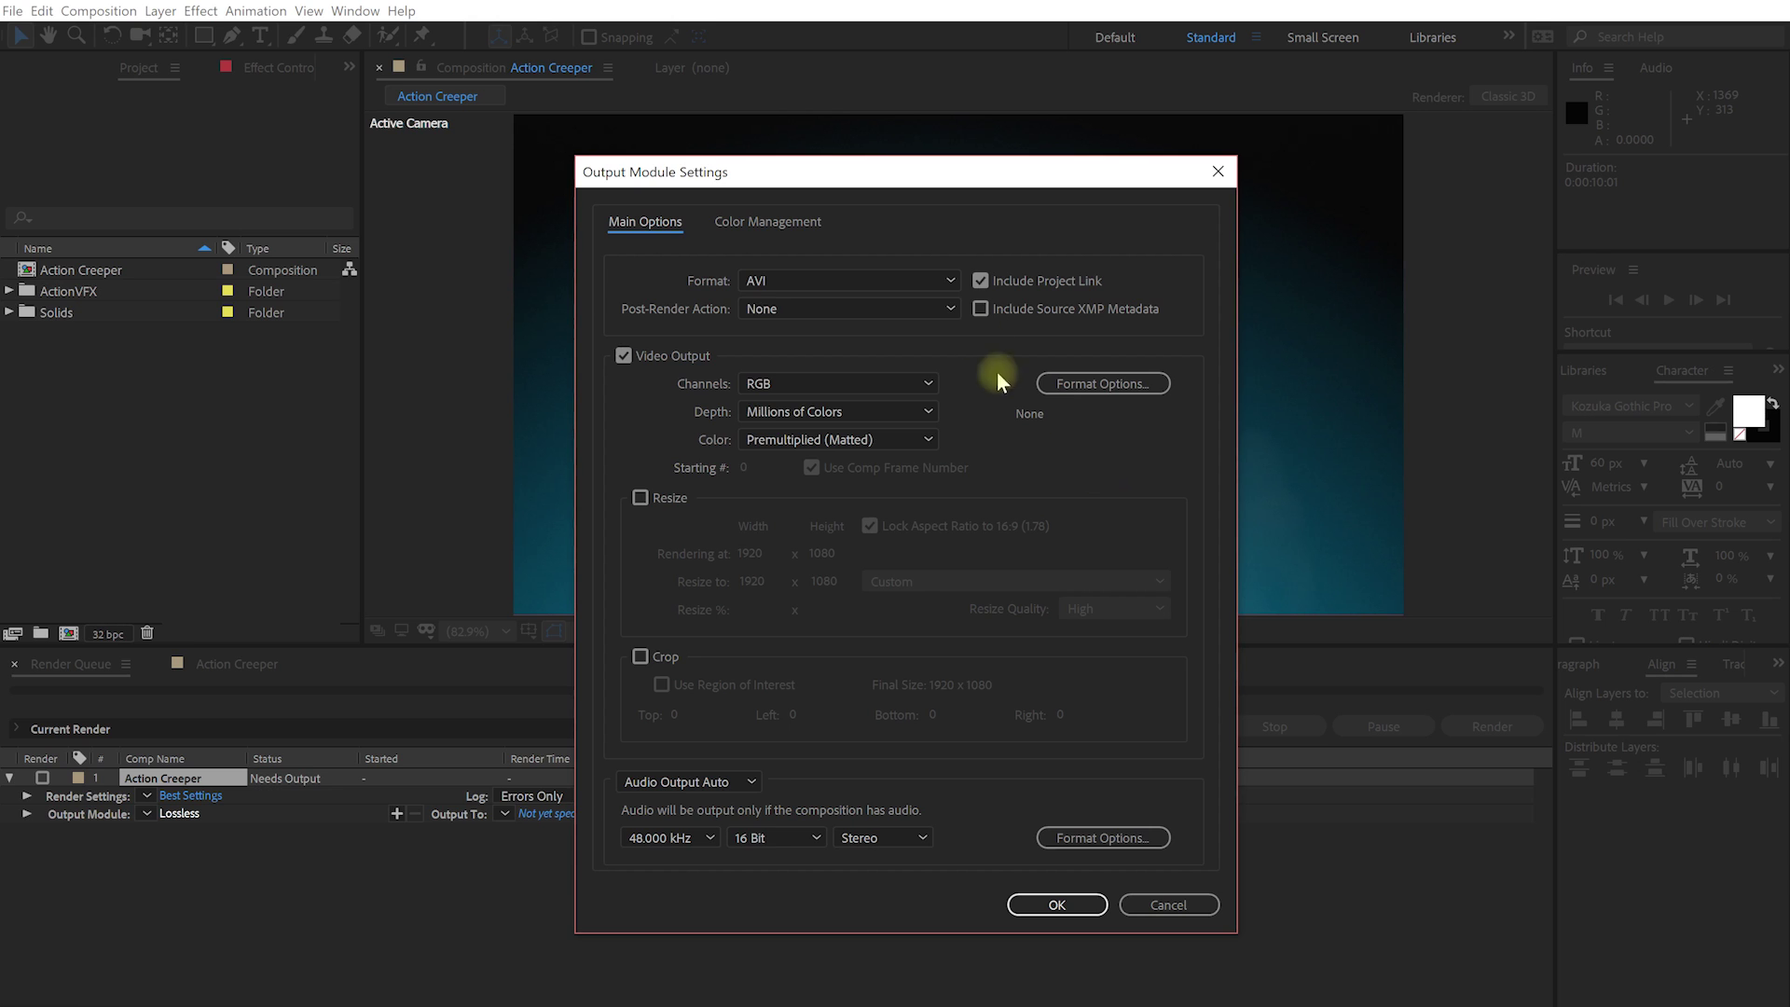
Change the Output Module format from AVI to QuickTime
left_click(946, 281)
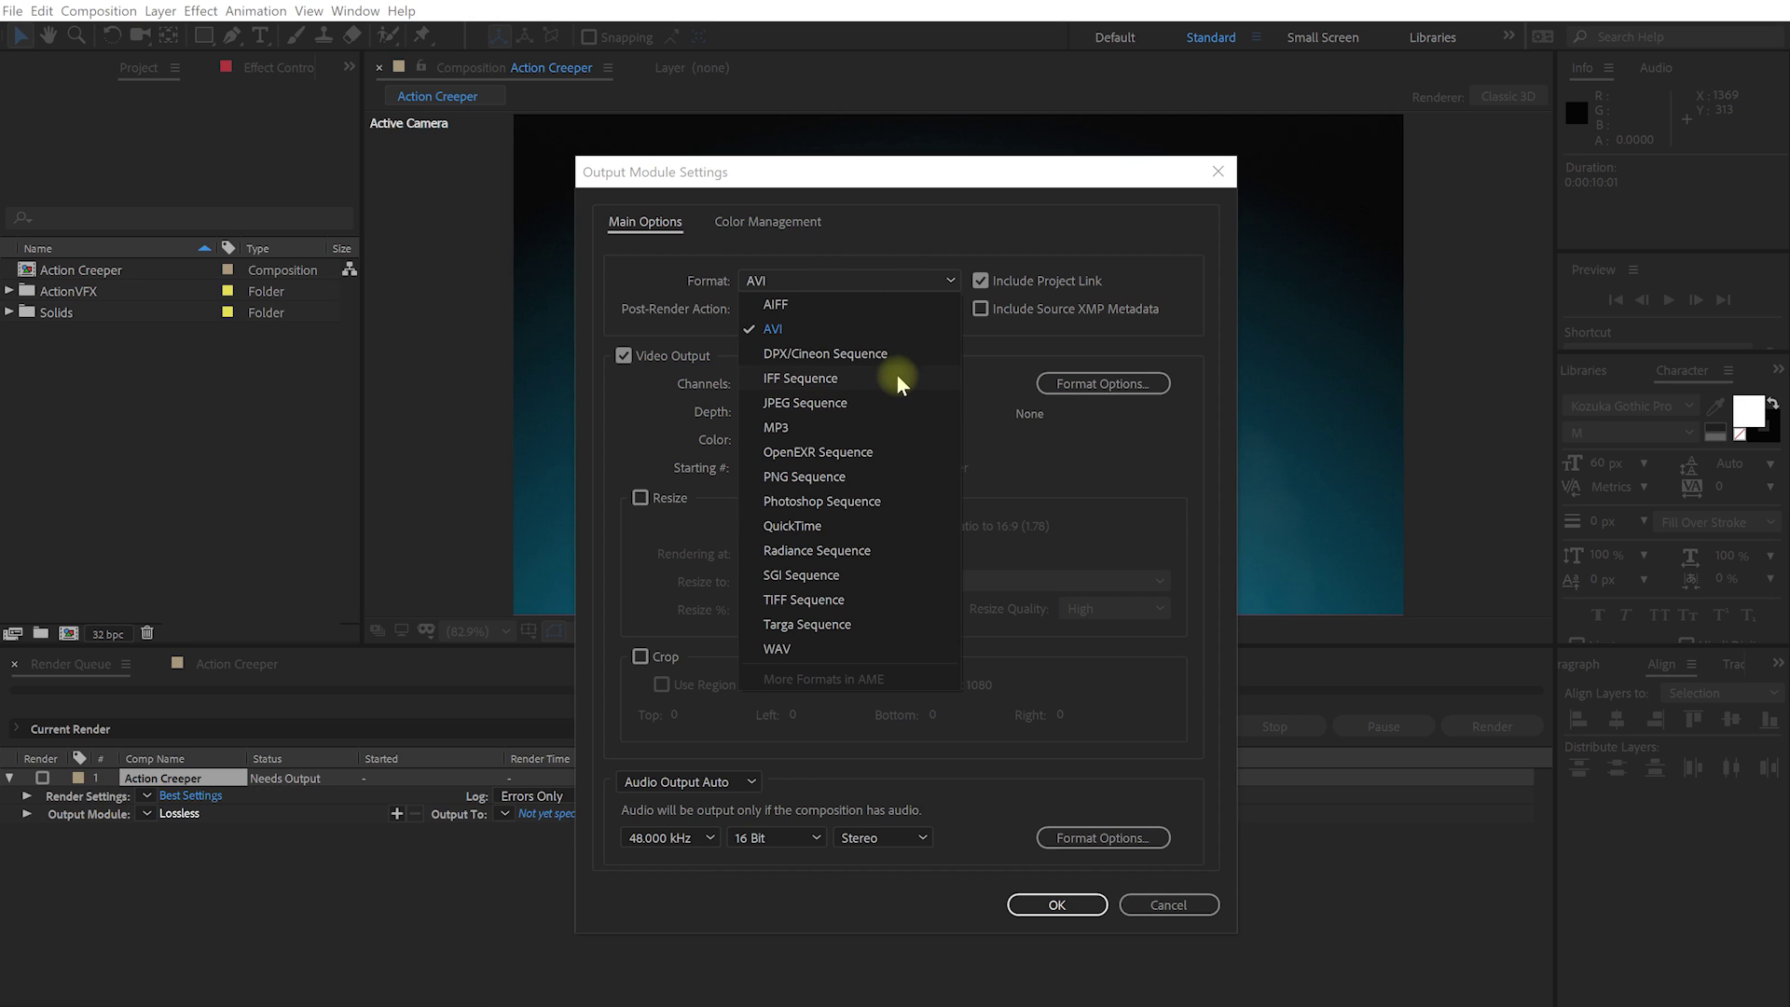
left_click(891, 528)
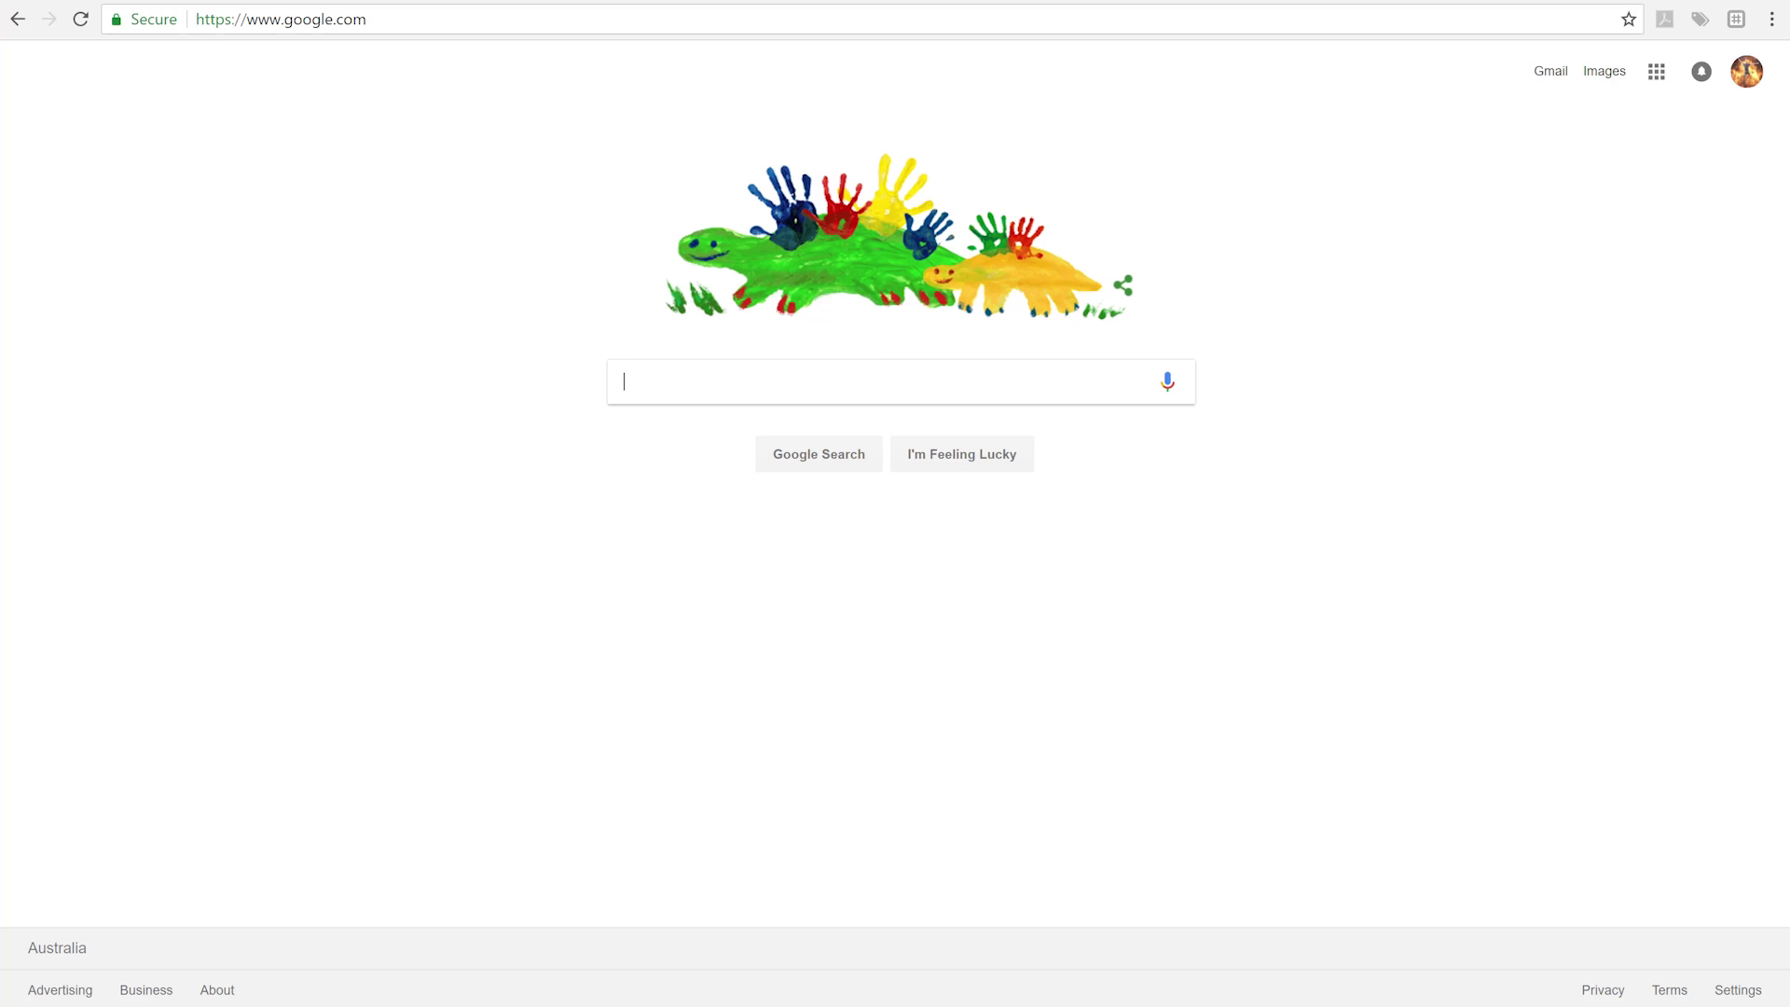
Search Google for 'quicktime' and download the QuickTime 7.7.9 for Windows installer from Apple Support
type("quicktime")
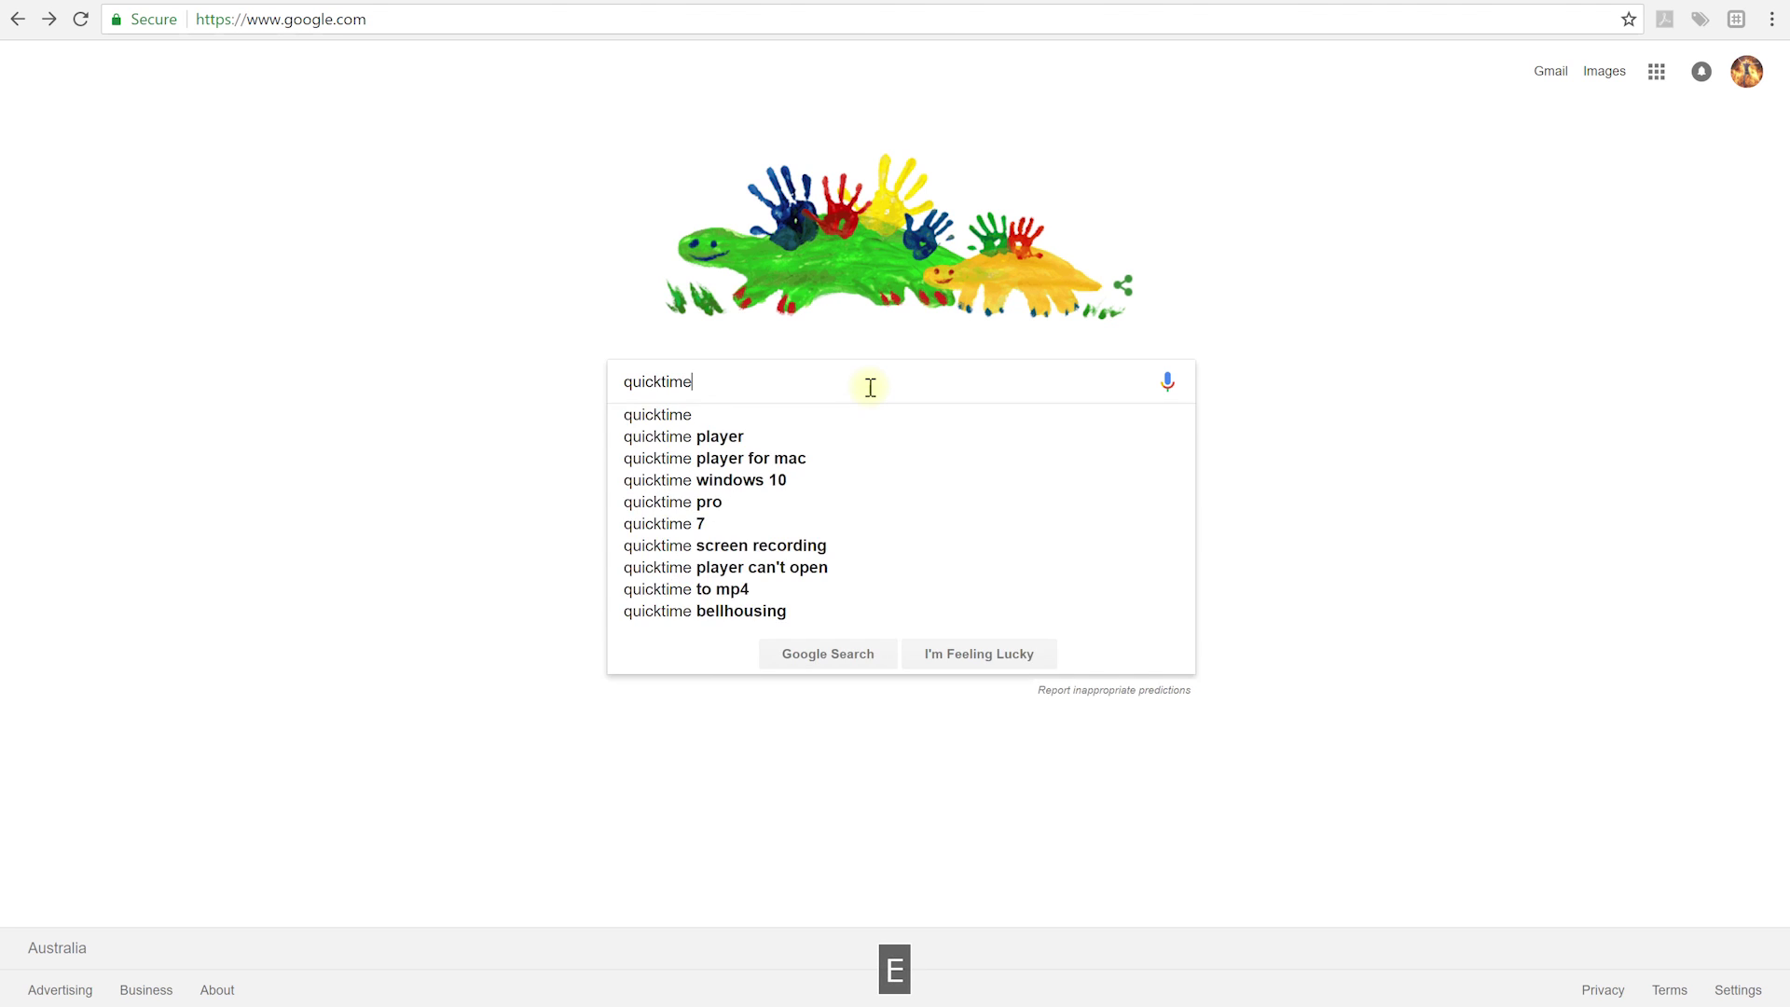
key("Return")
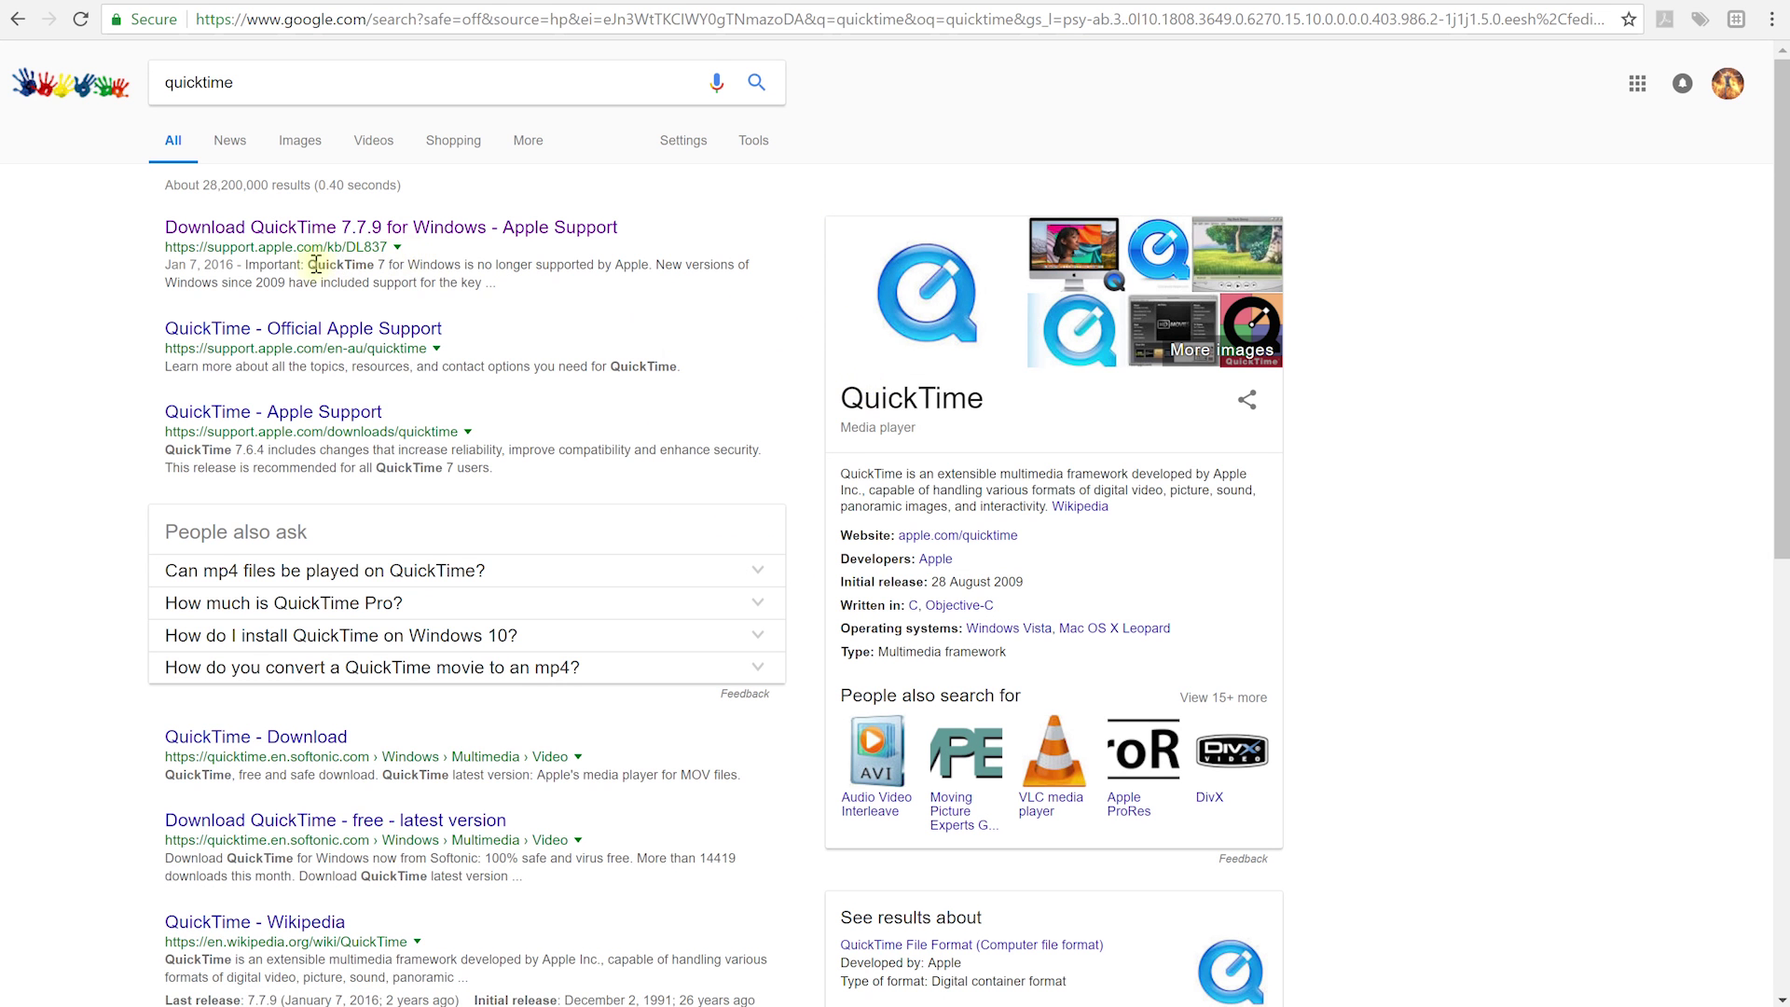
left_click(385, 230)
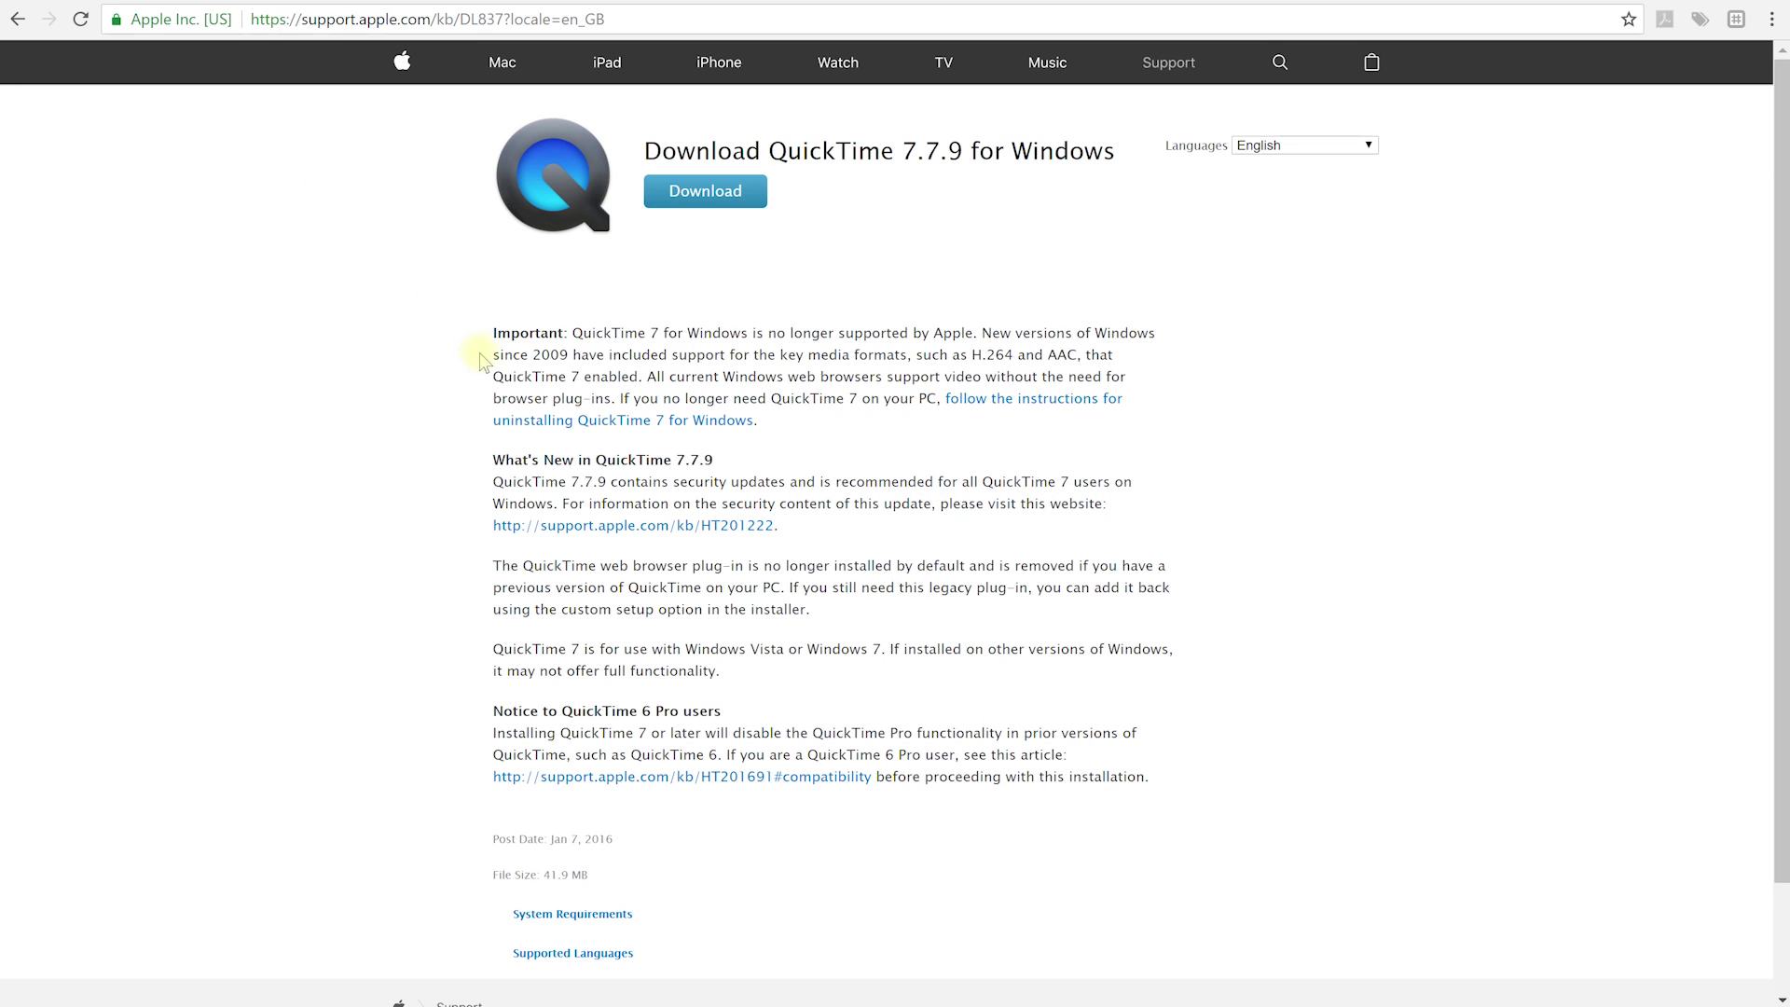
left_click_drag(493, 333, 797, 429)
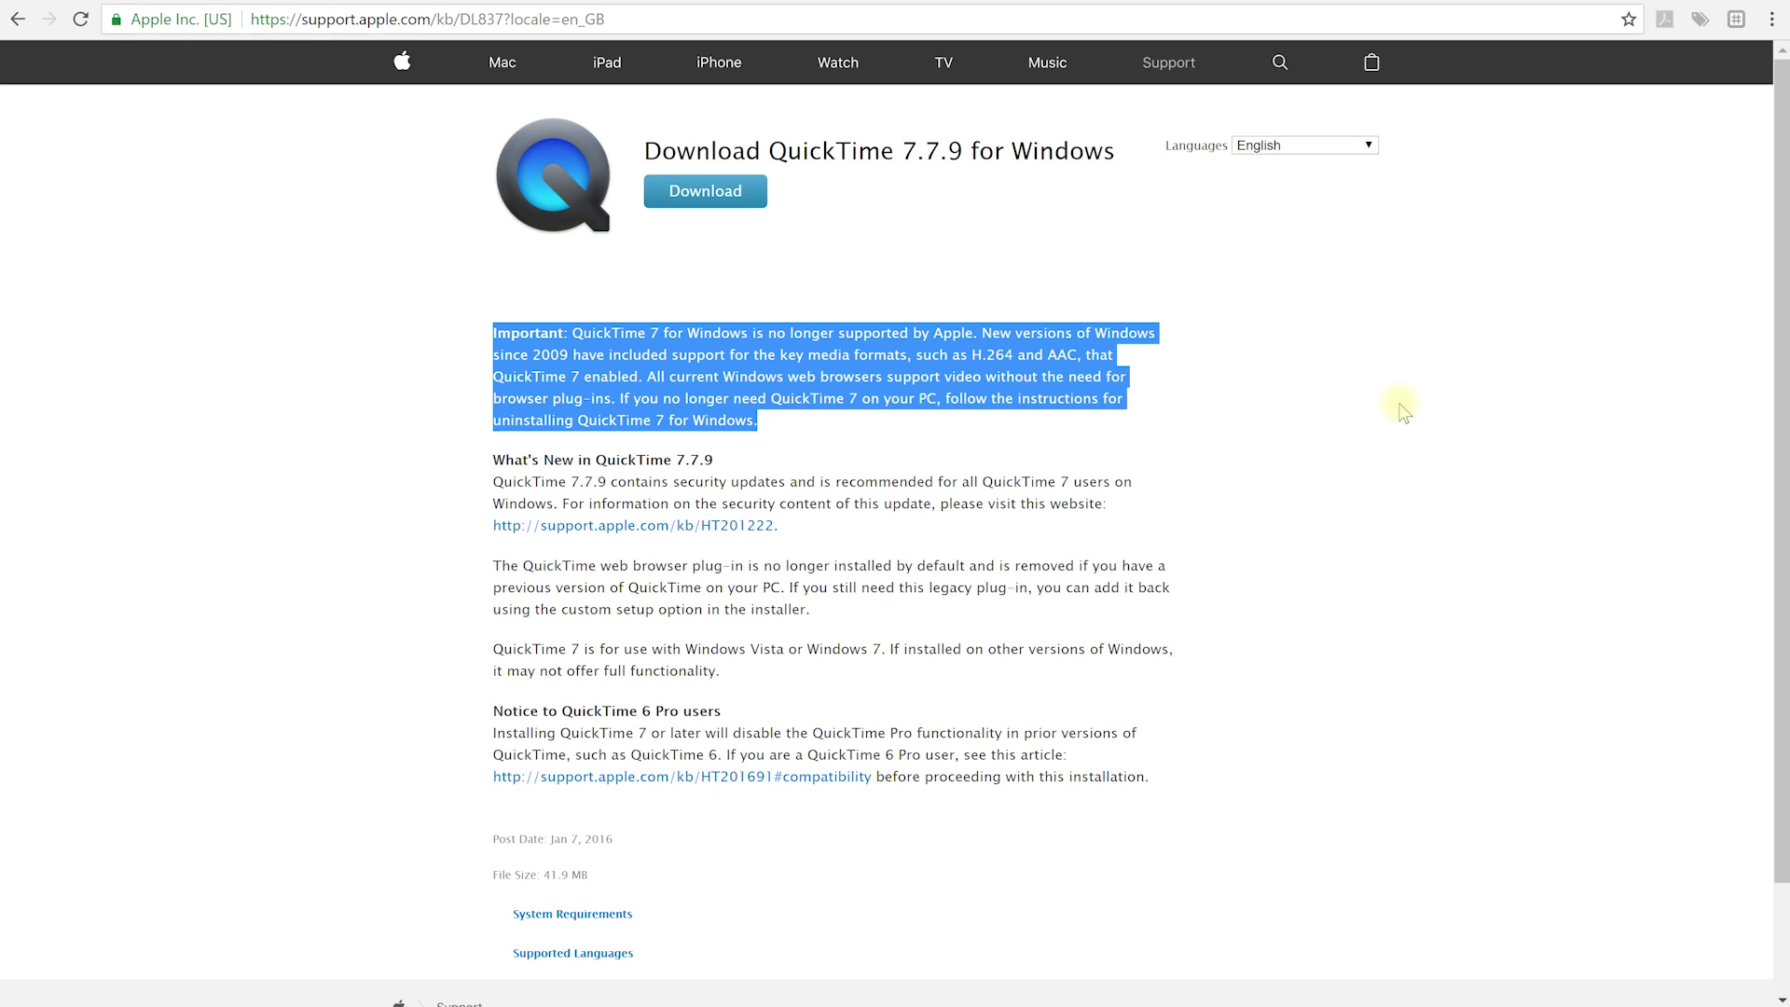
left_click(1352, 396)
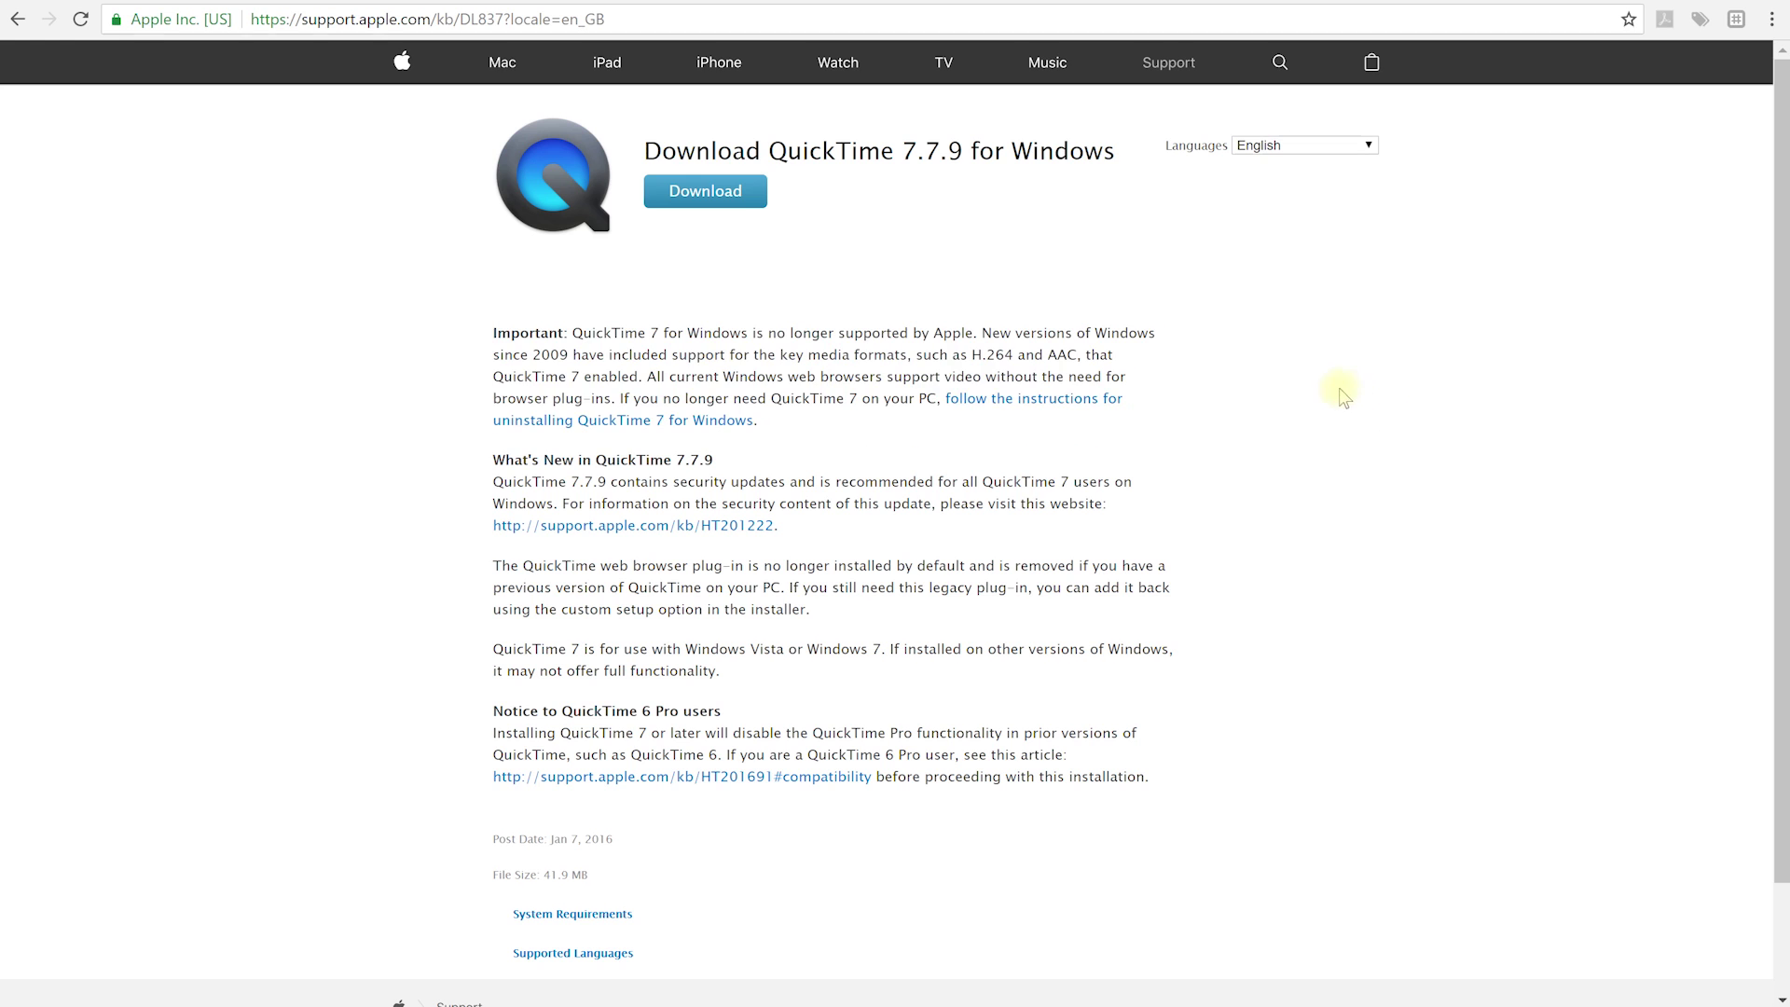
left_click(694, 191)
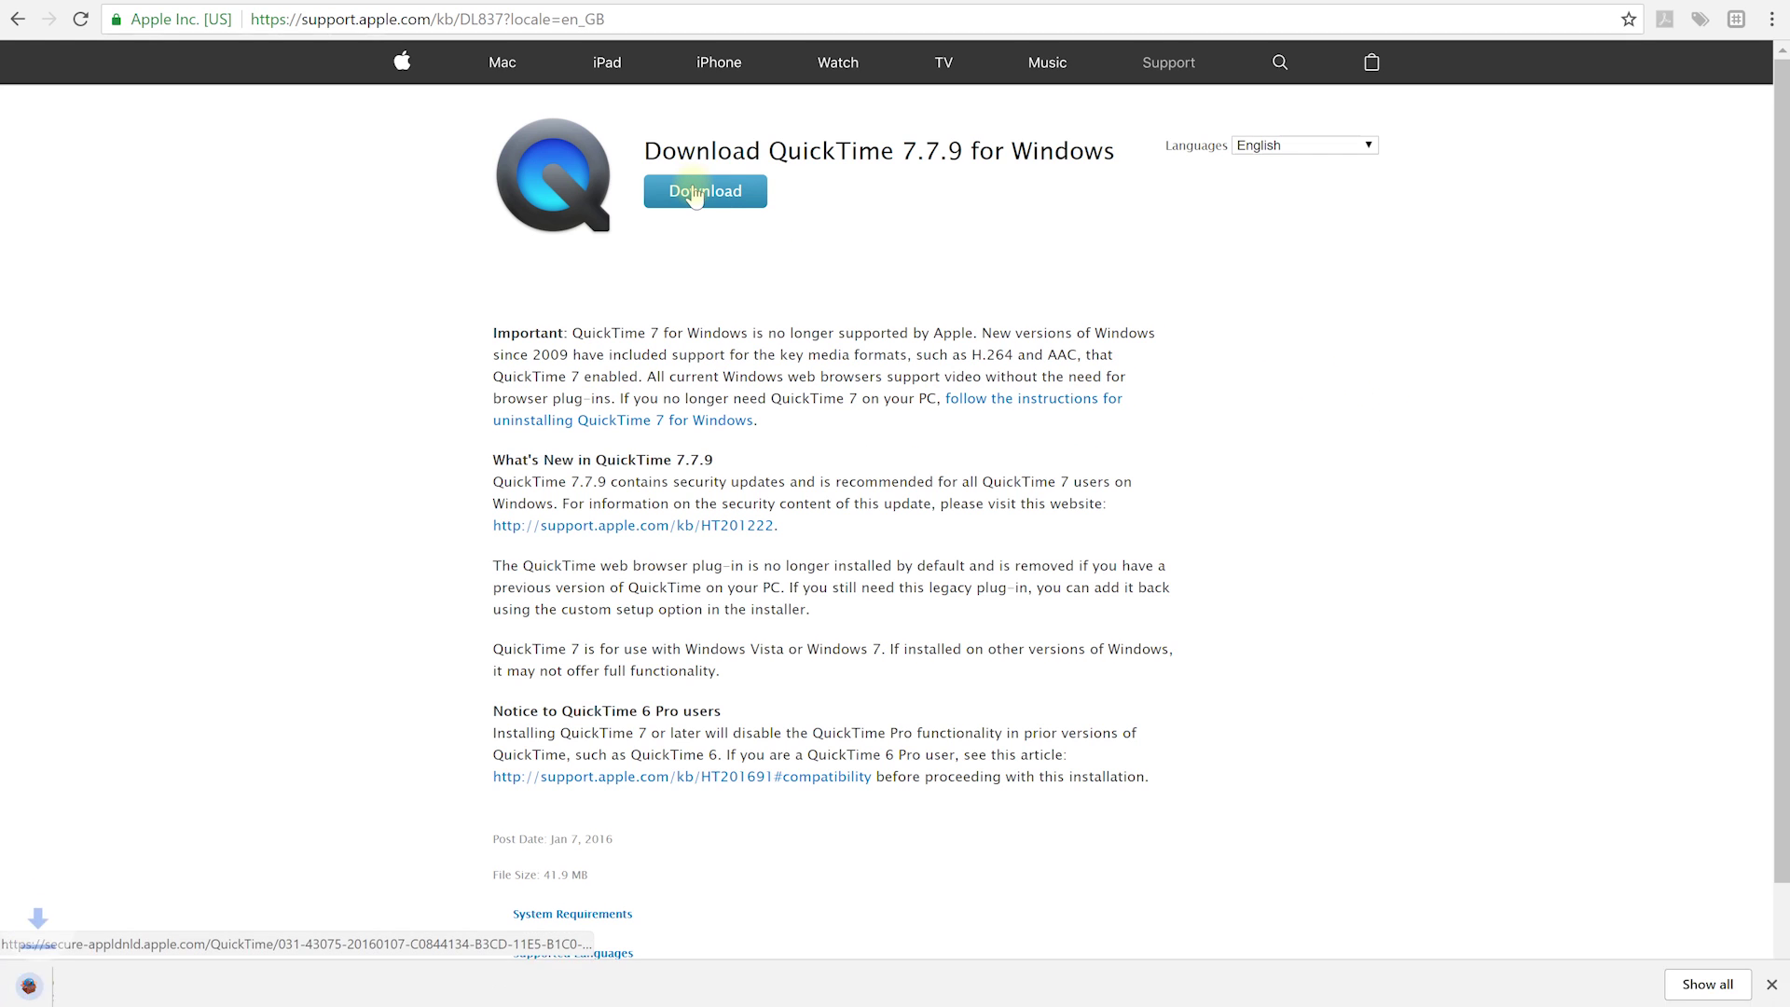
Run QuickTimeInstaller.exe, choose Modify, then cancel and close the installer
left_click(668, 970)
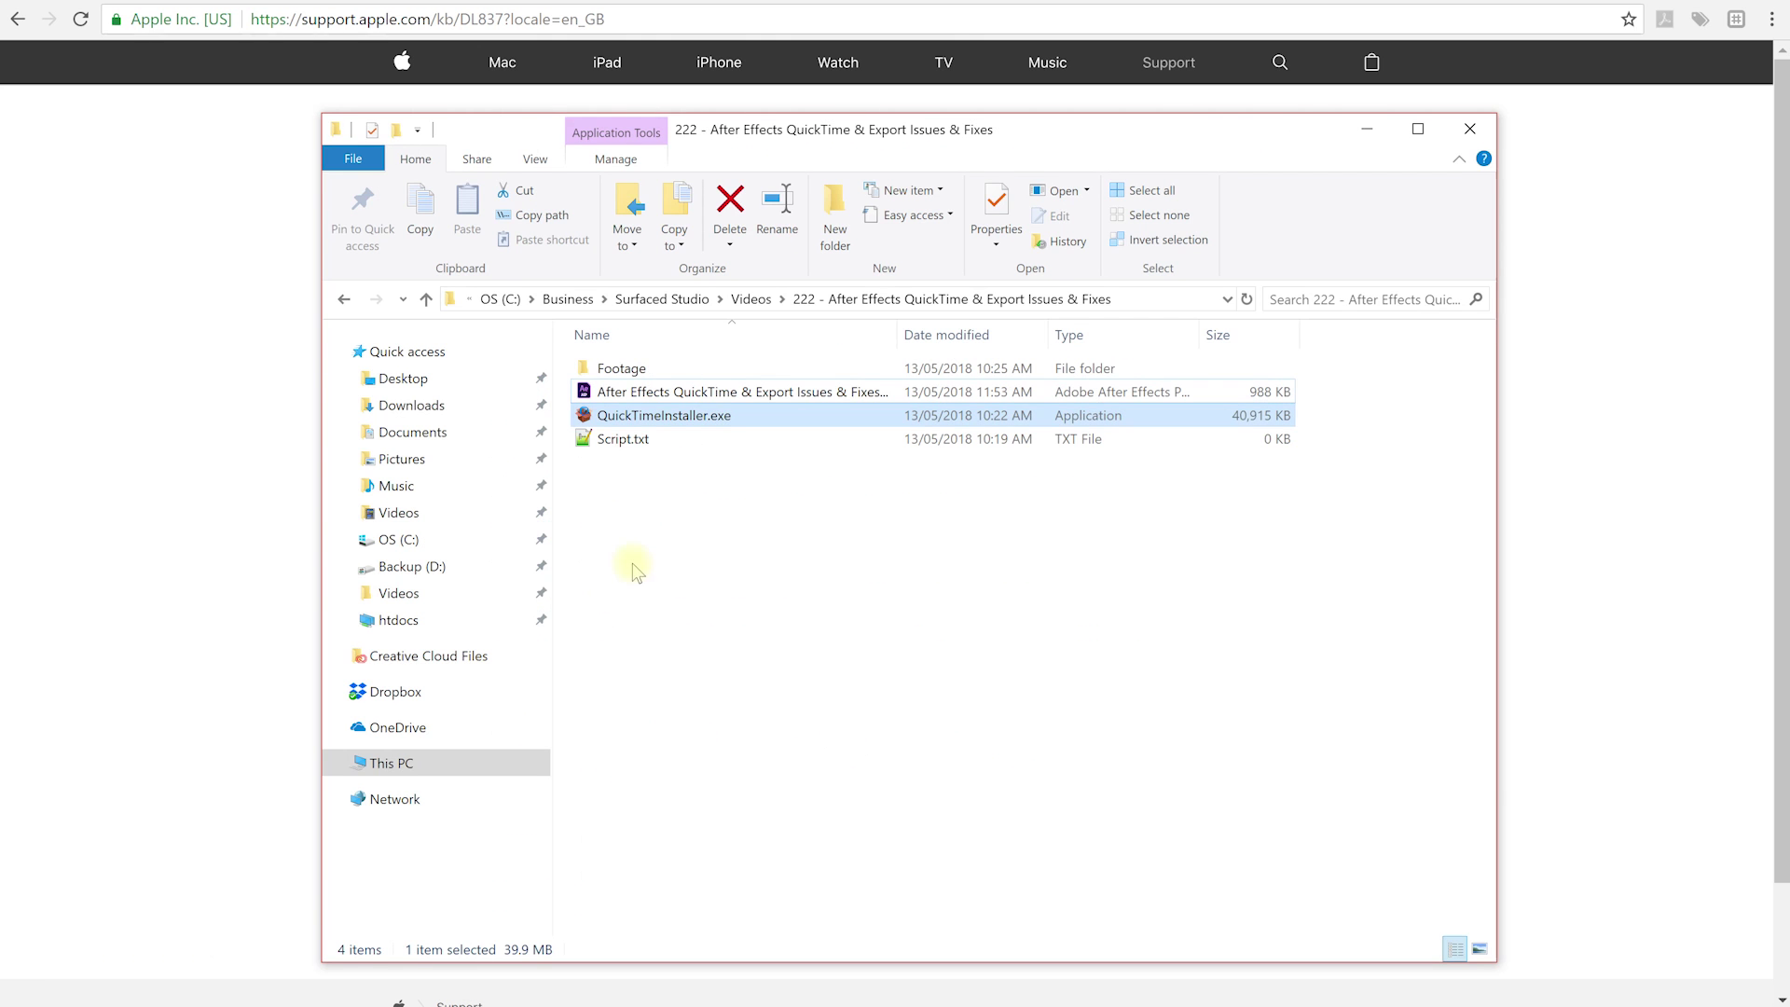
left_click(640, 420)
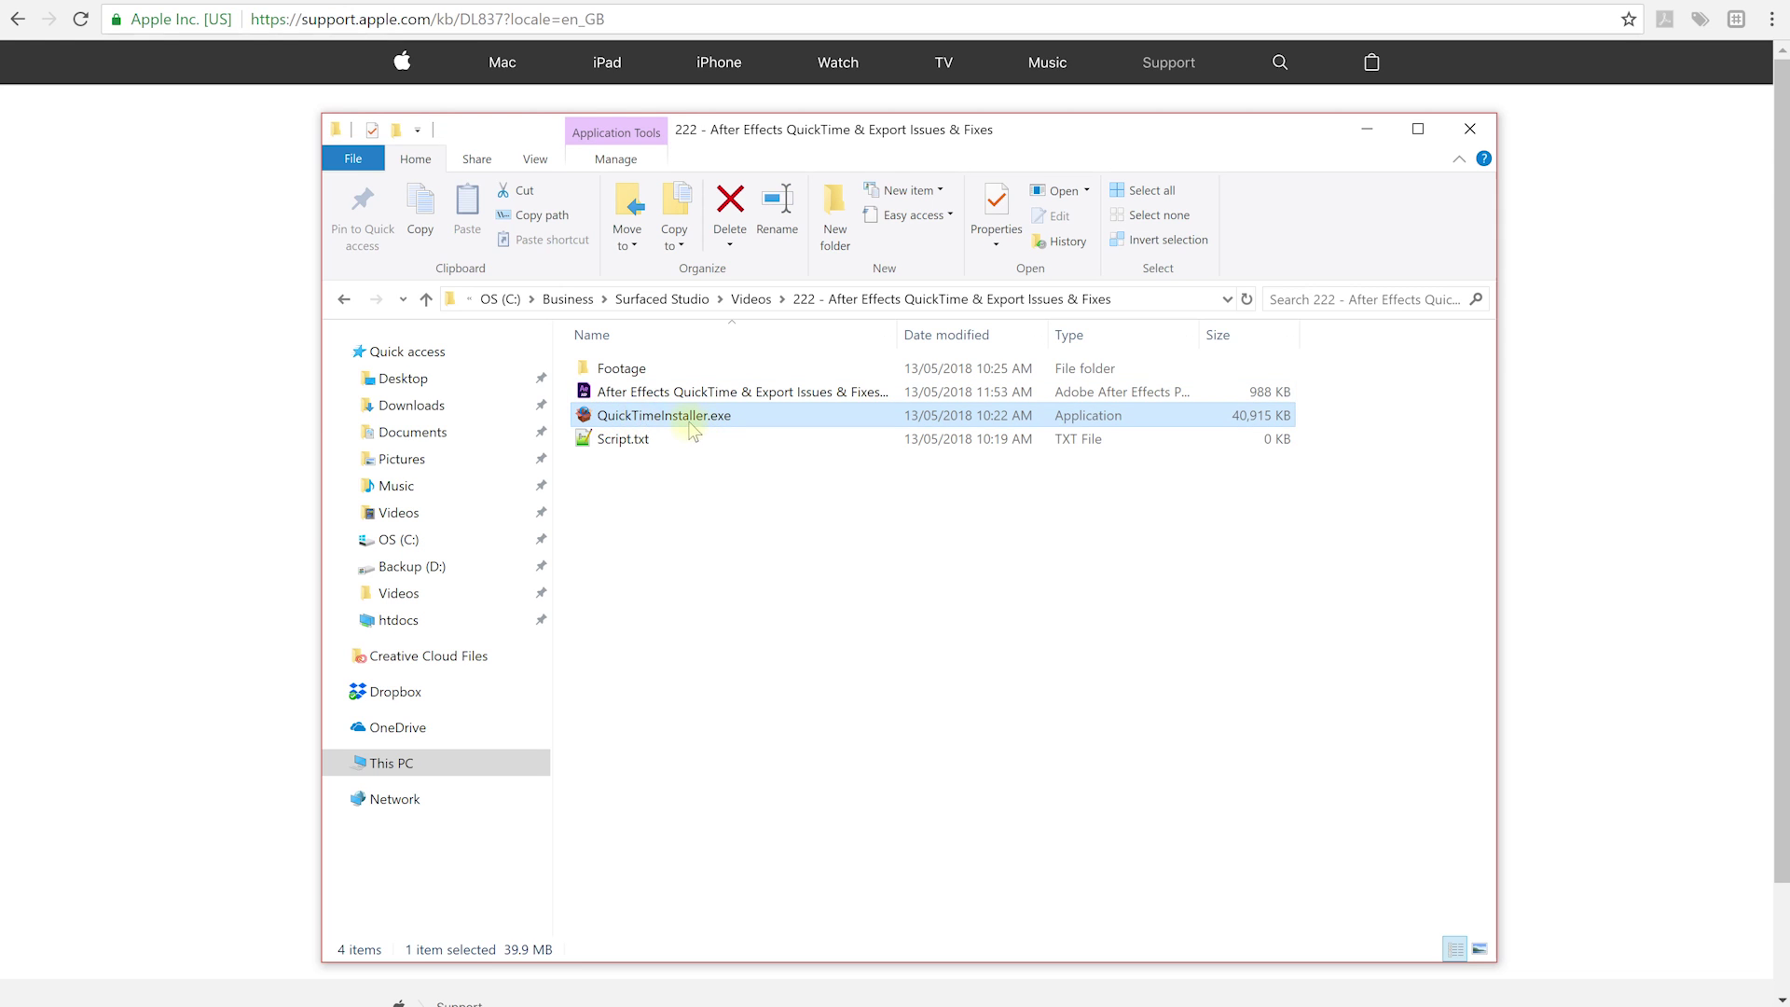
double_click(688, 425)
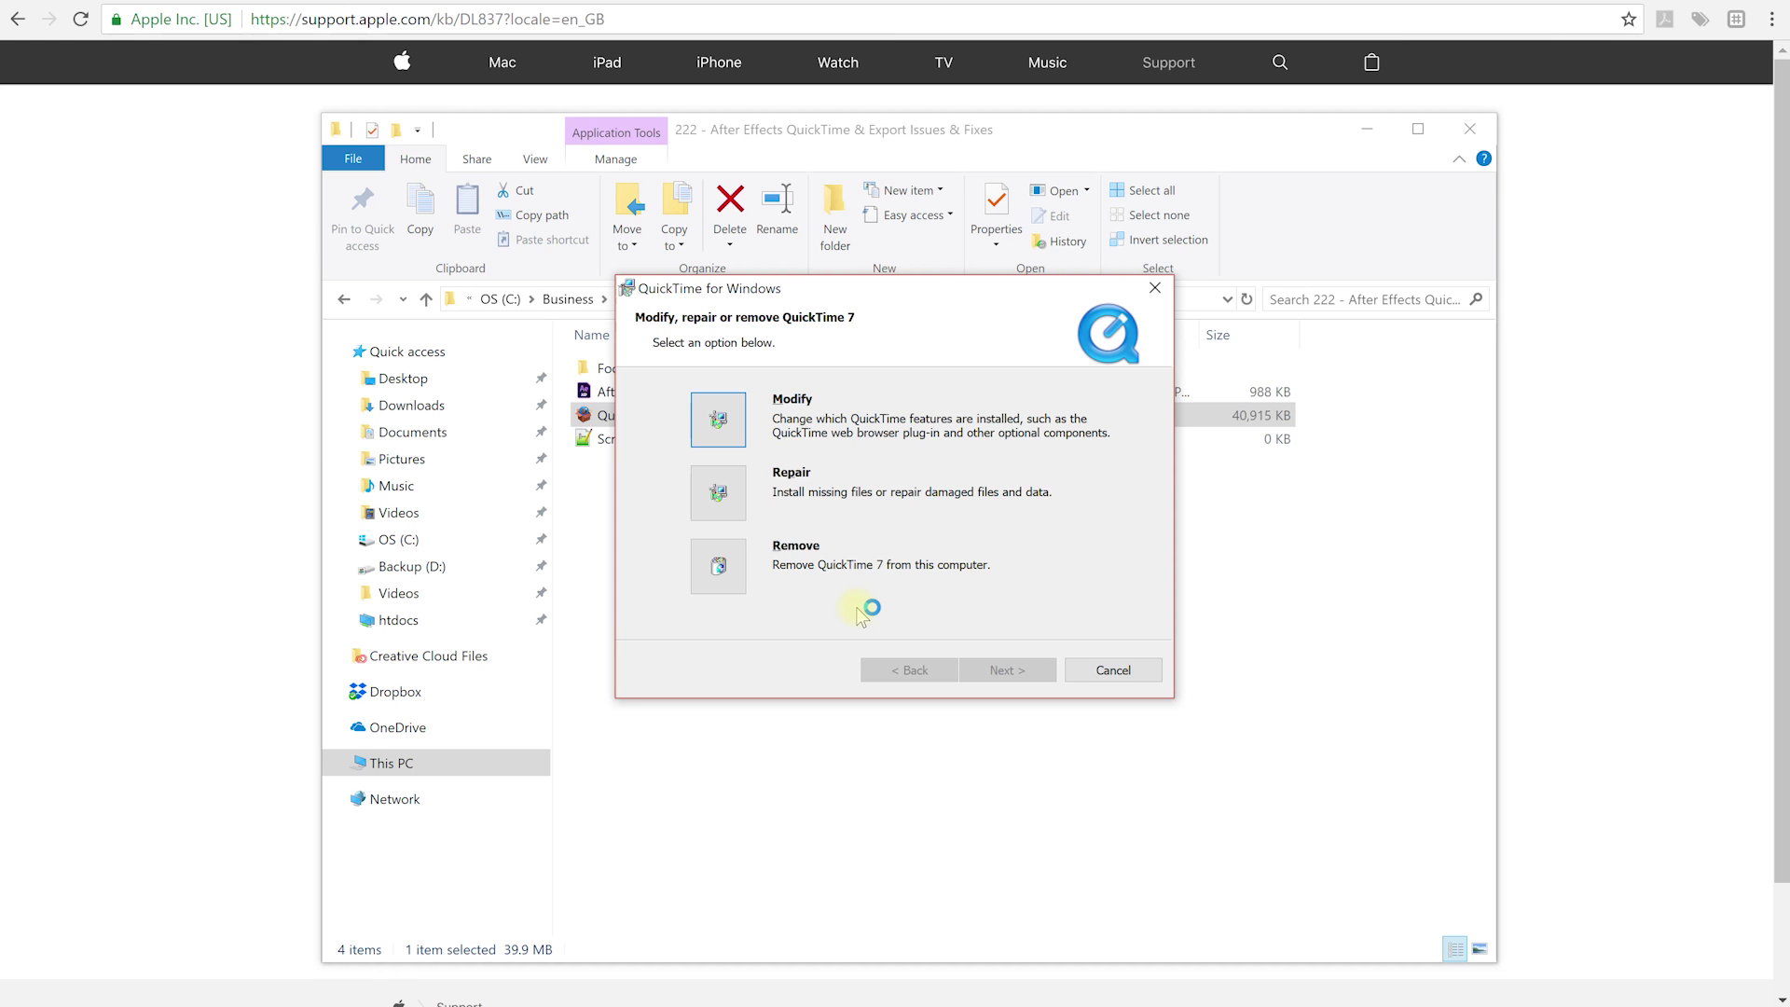
left_click(732, 410)
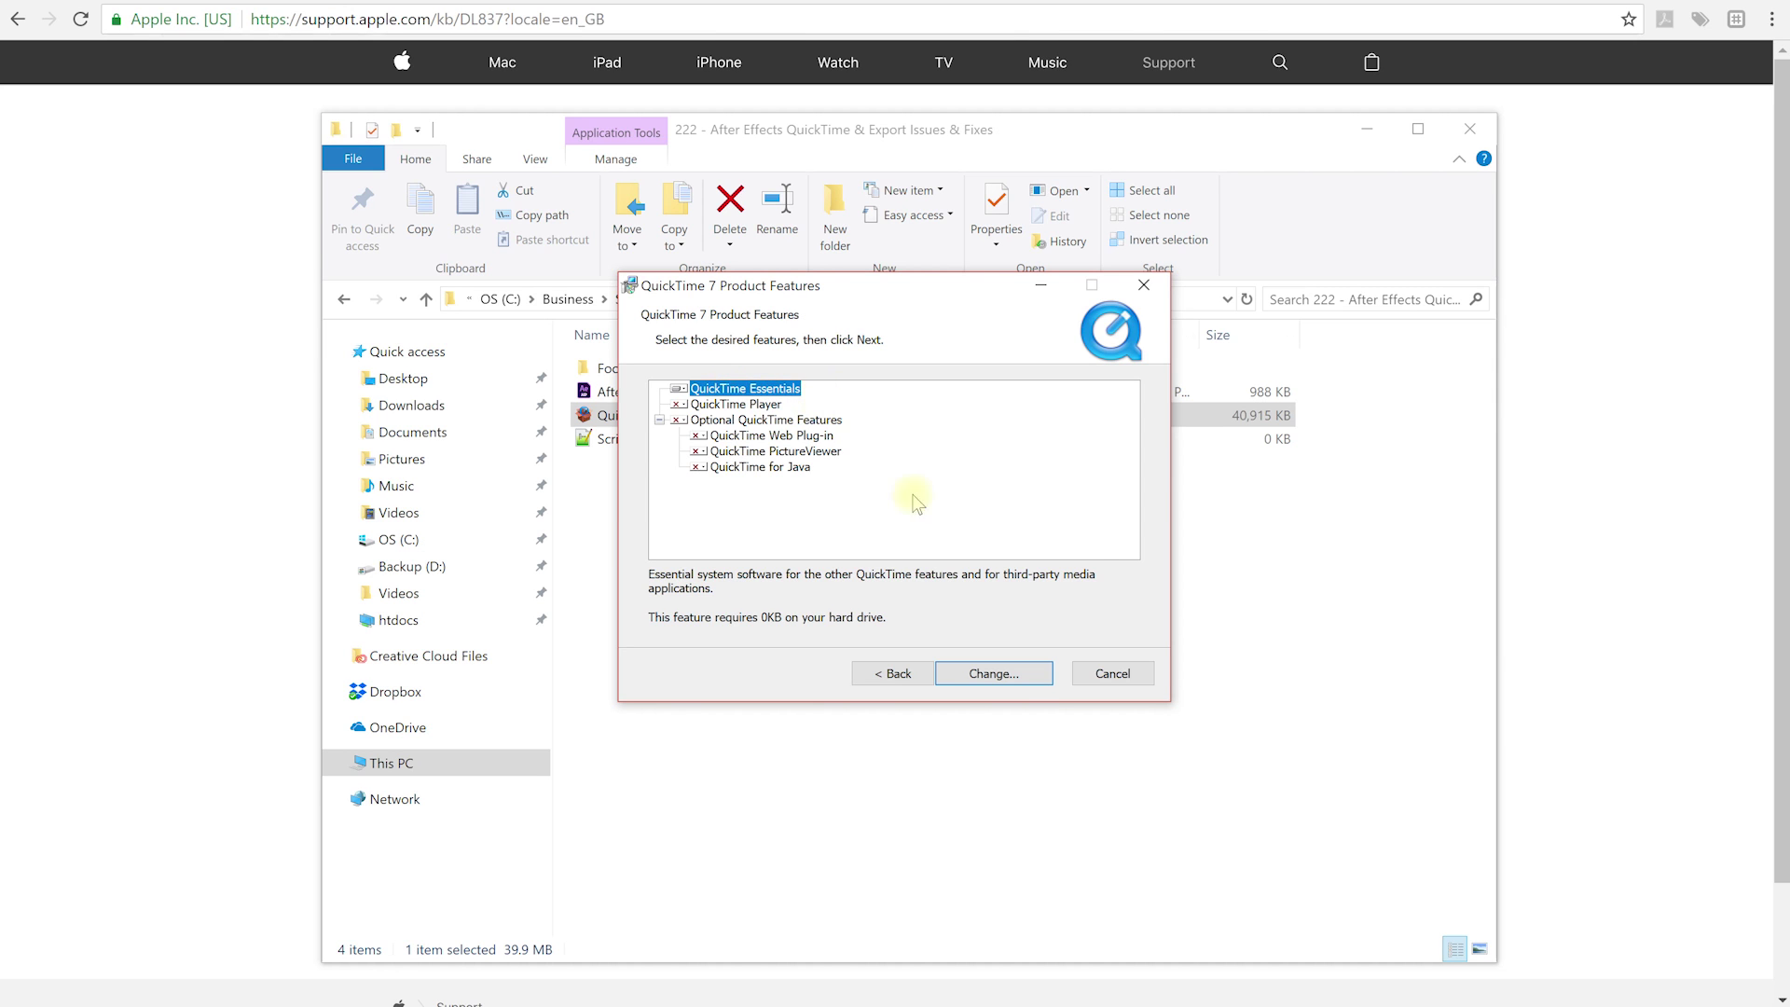
left_click(1139, 671)
left_click(841, 530)
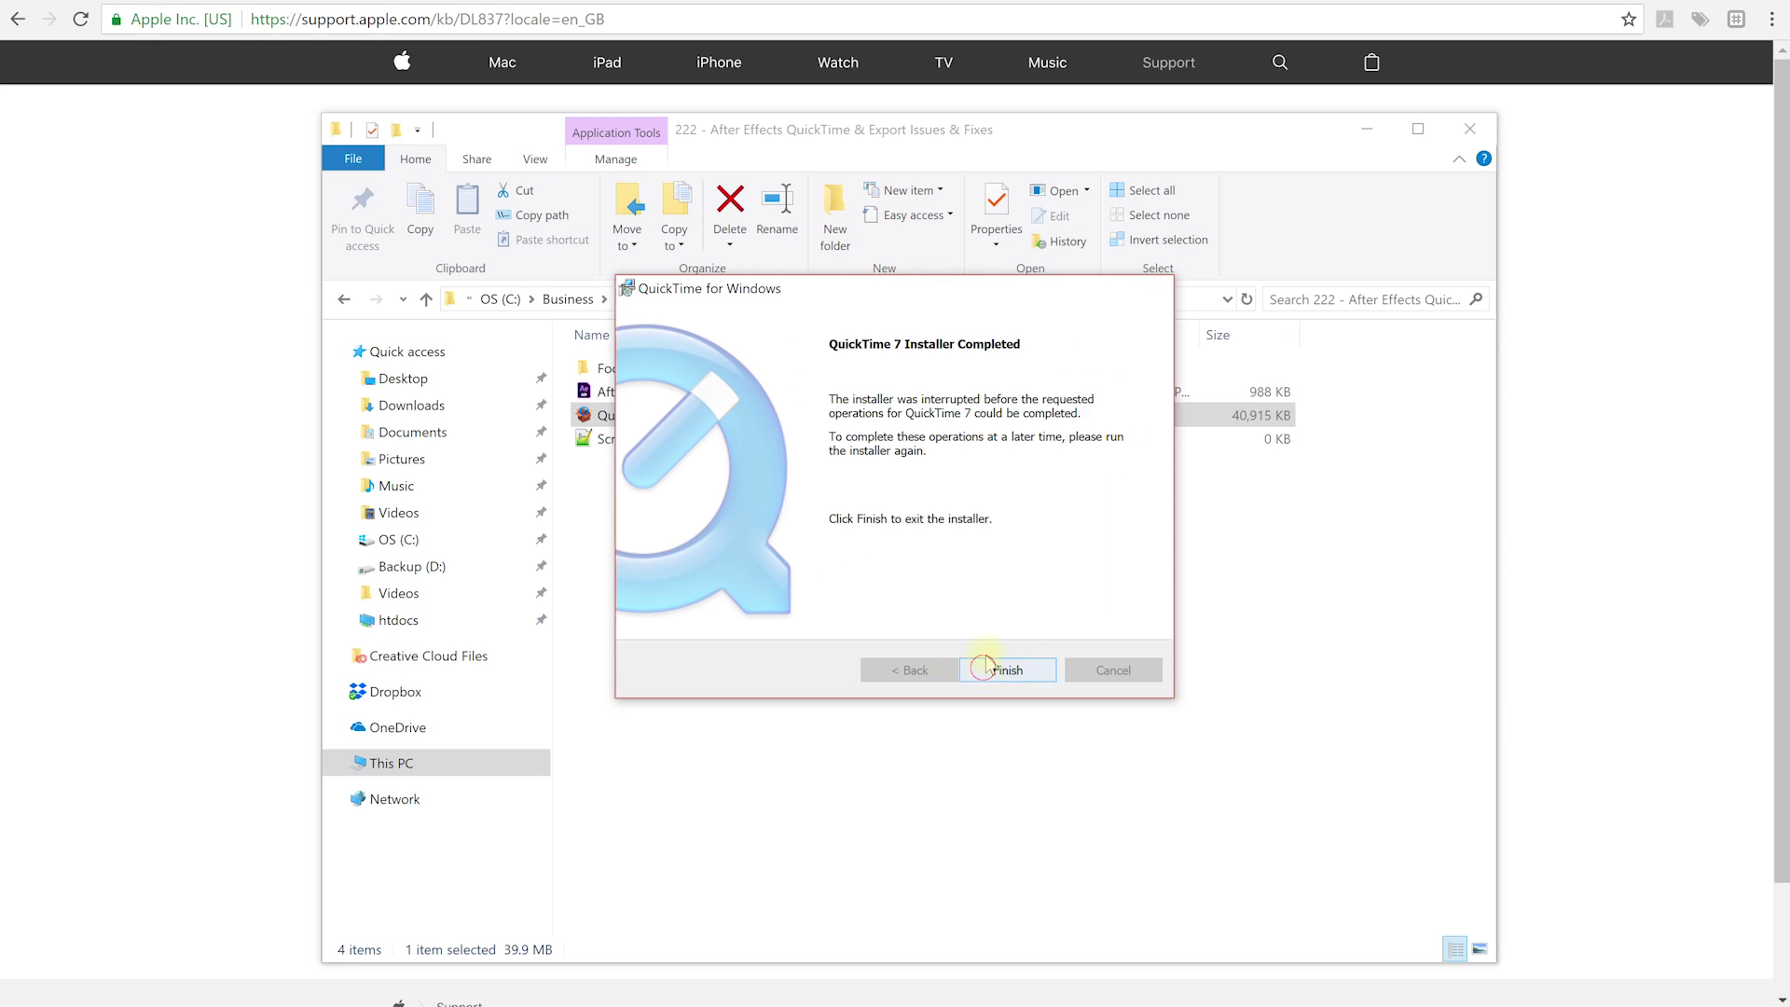
left_click(986, 663)
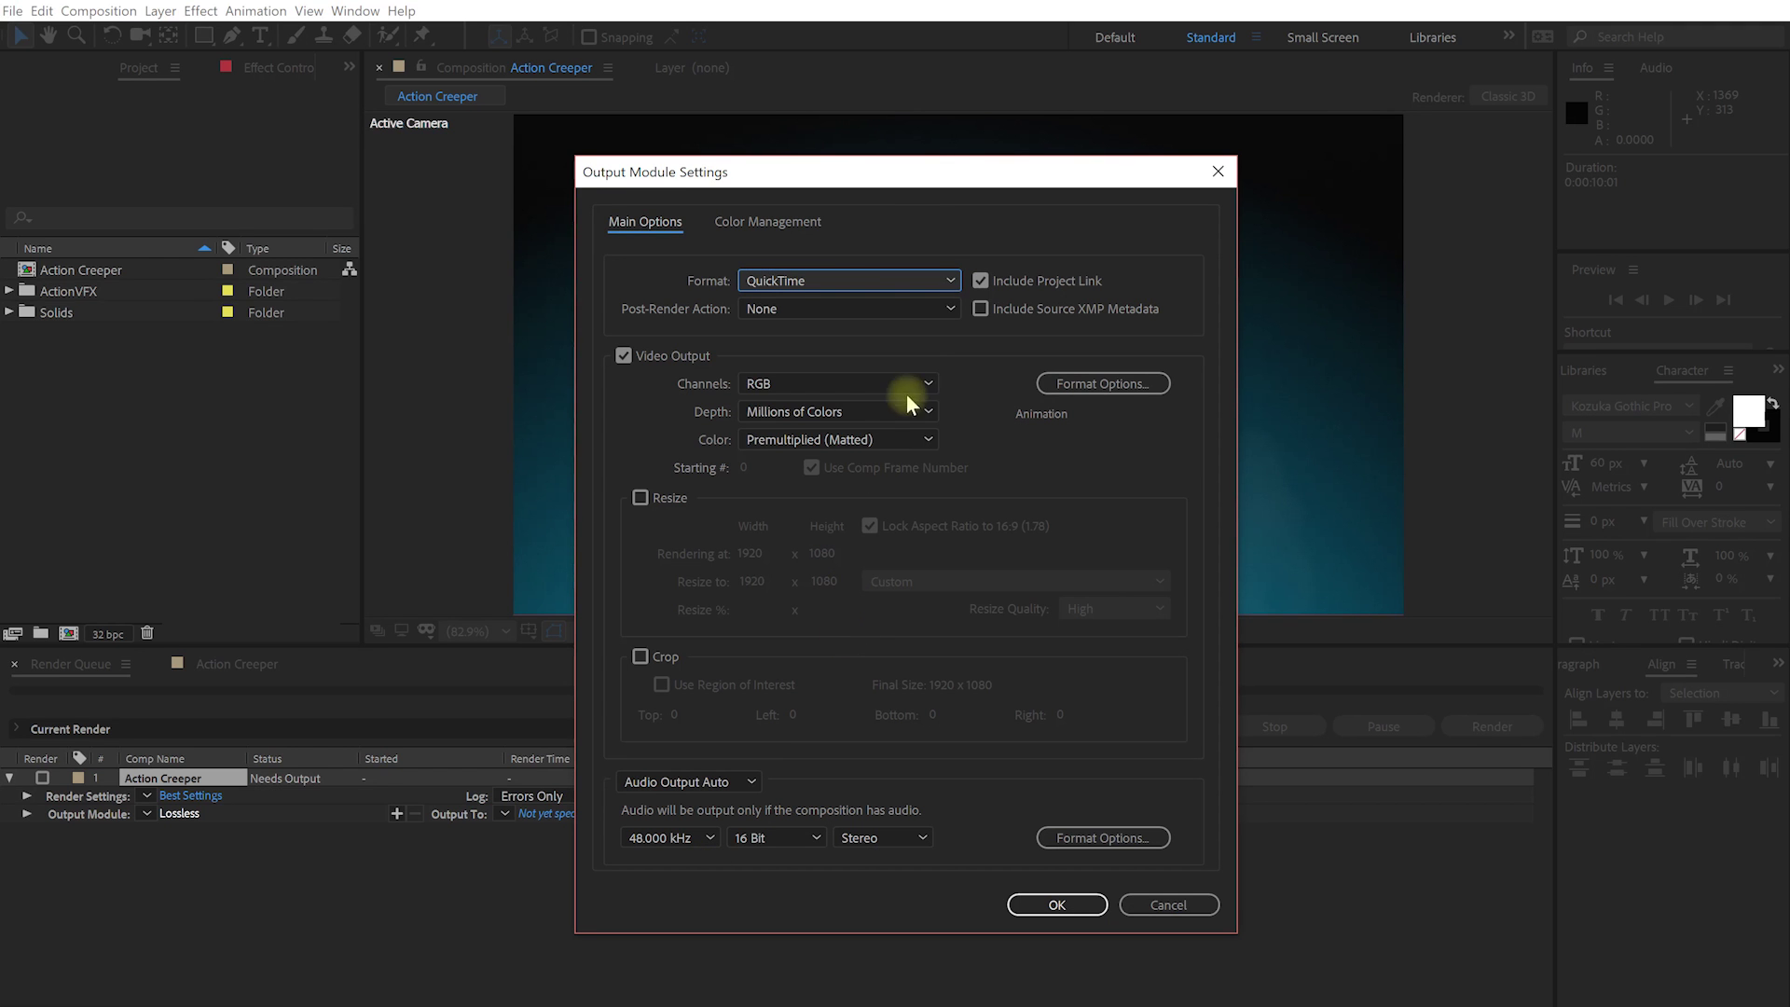
left_click(943, 280)
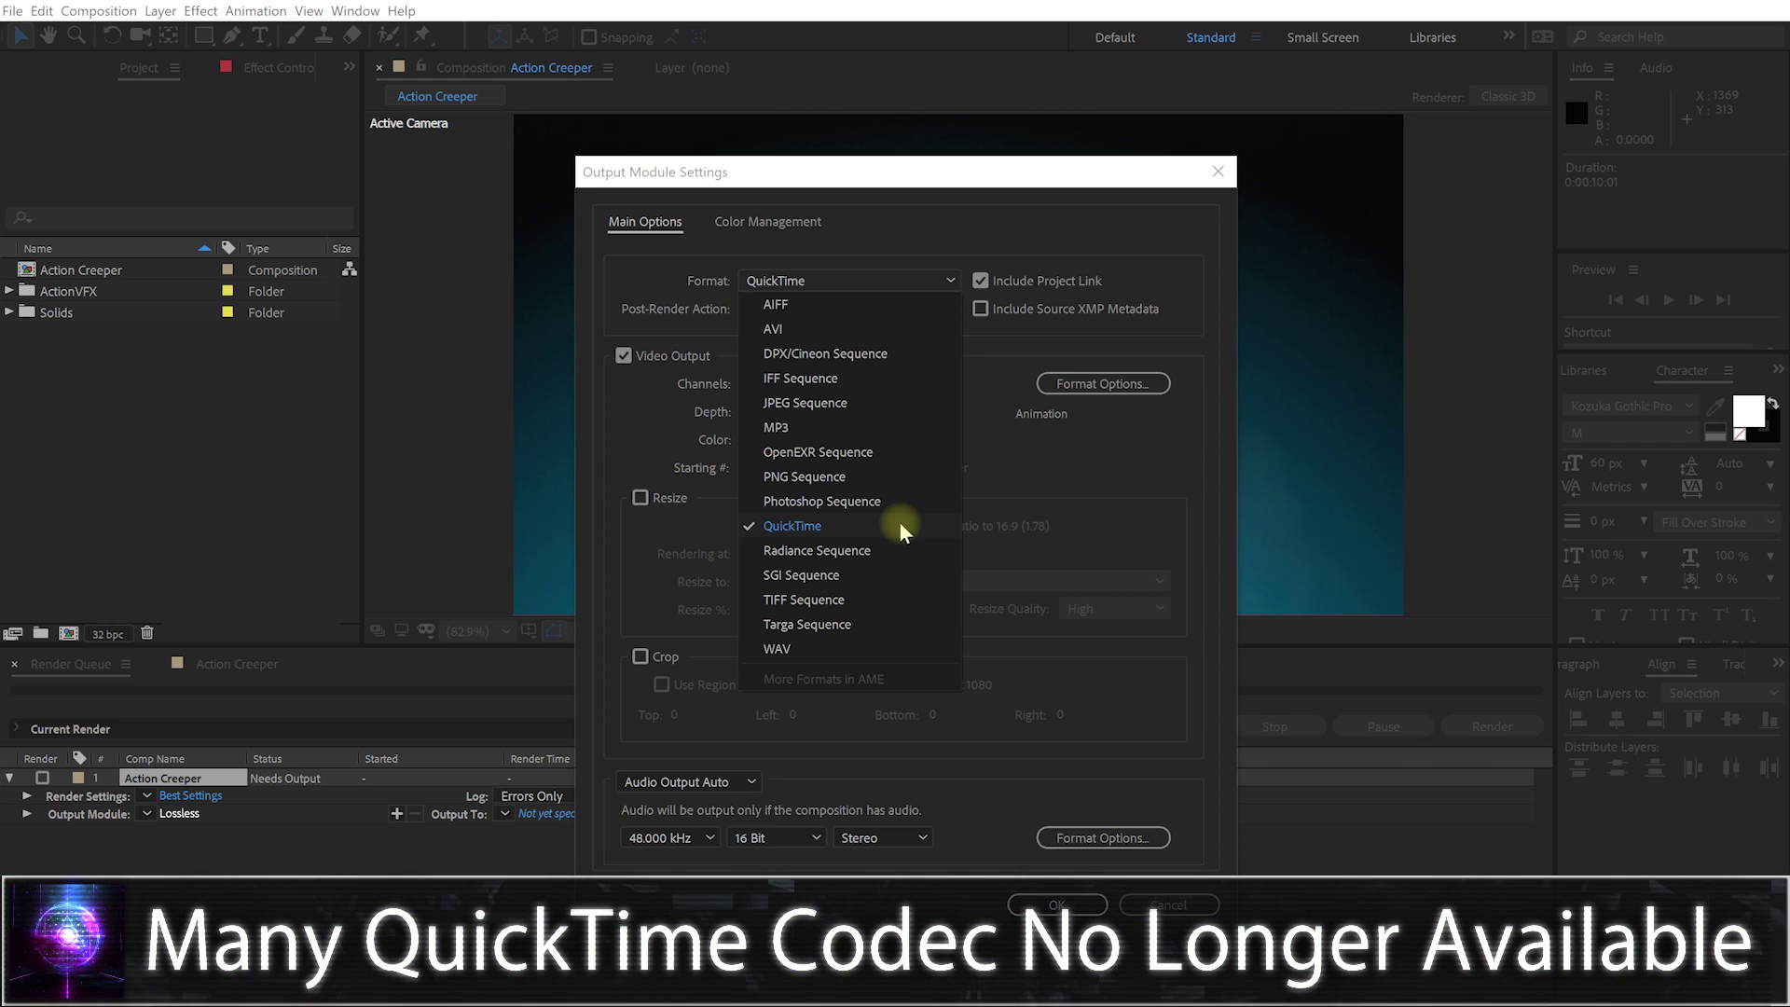
Keep QuickTime as the format and set its video codec to Animation at quality 100
left_click(824, 528)
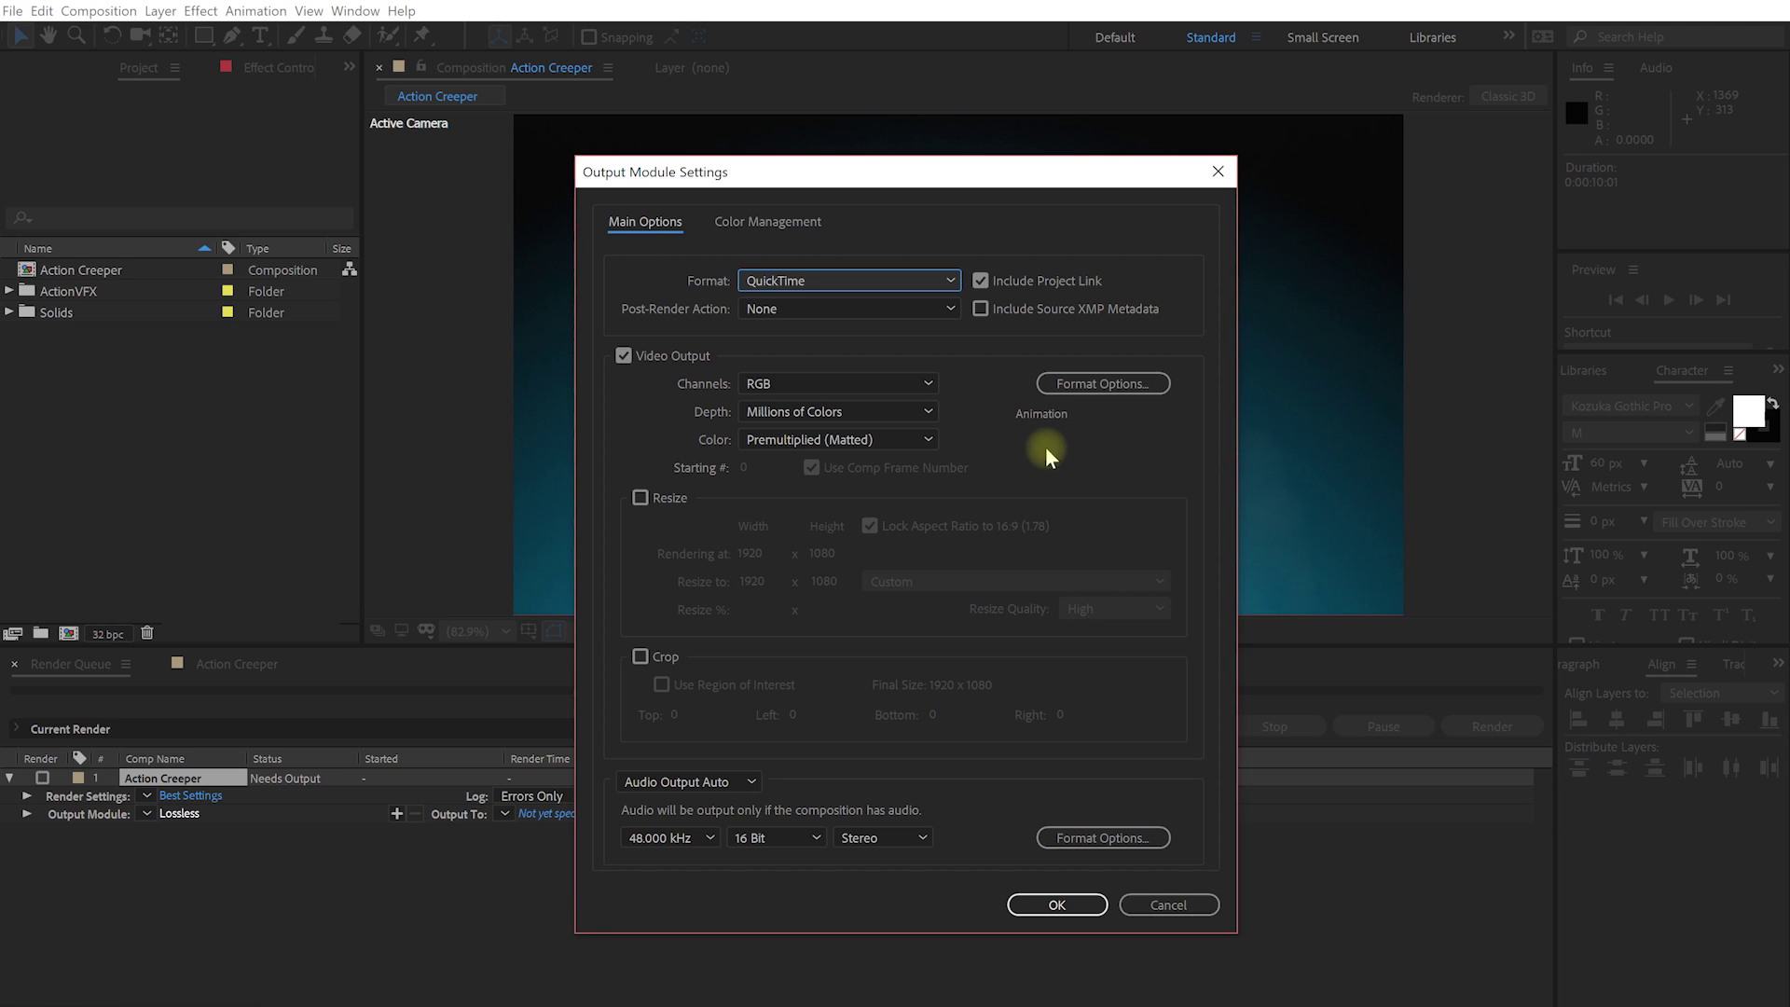
left_click(1117, 389)
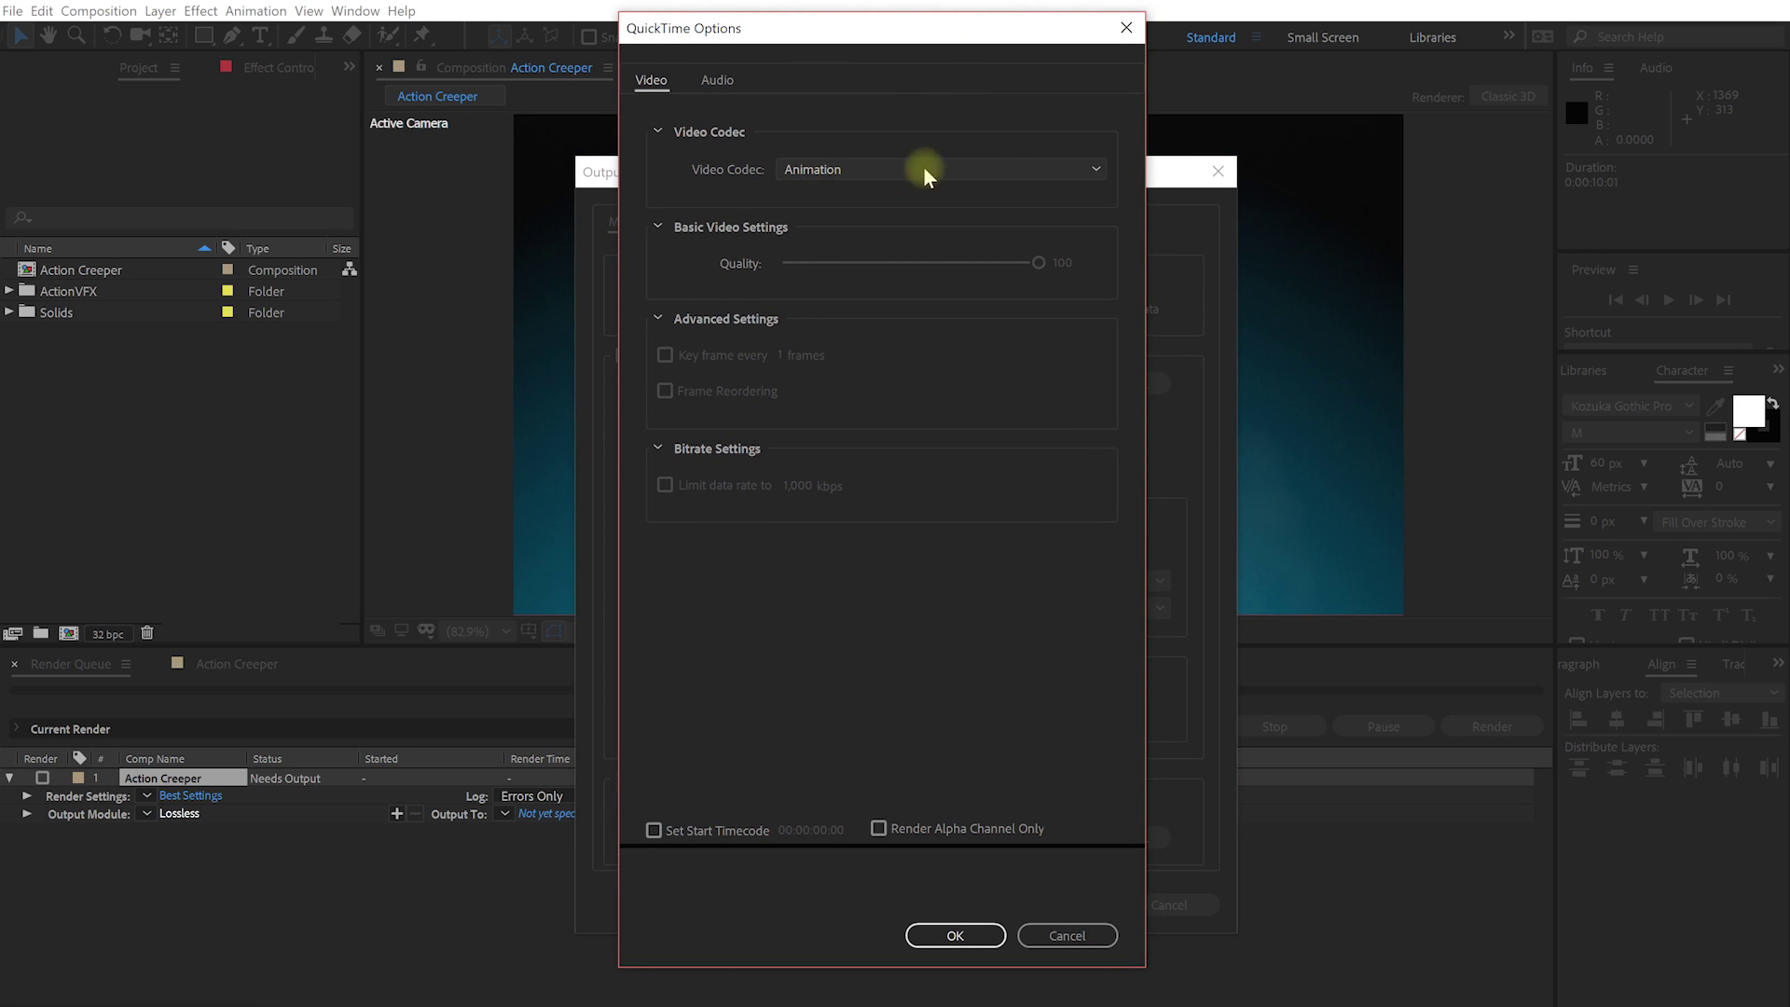
left_click(1086, 169)
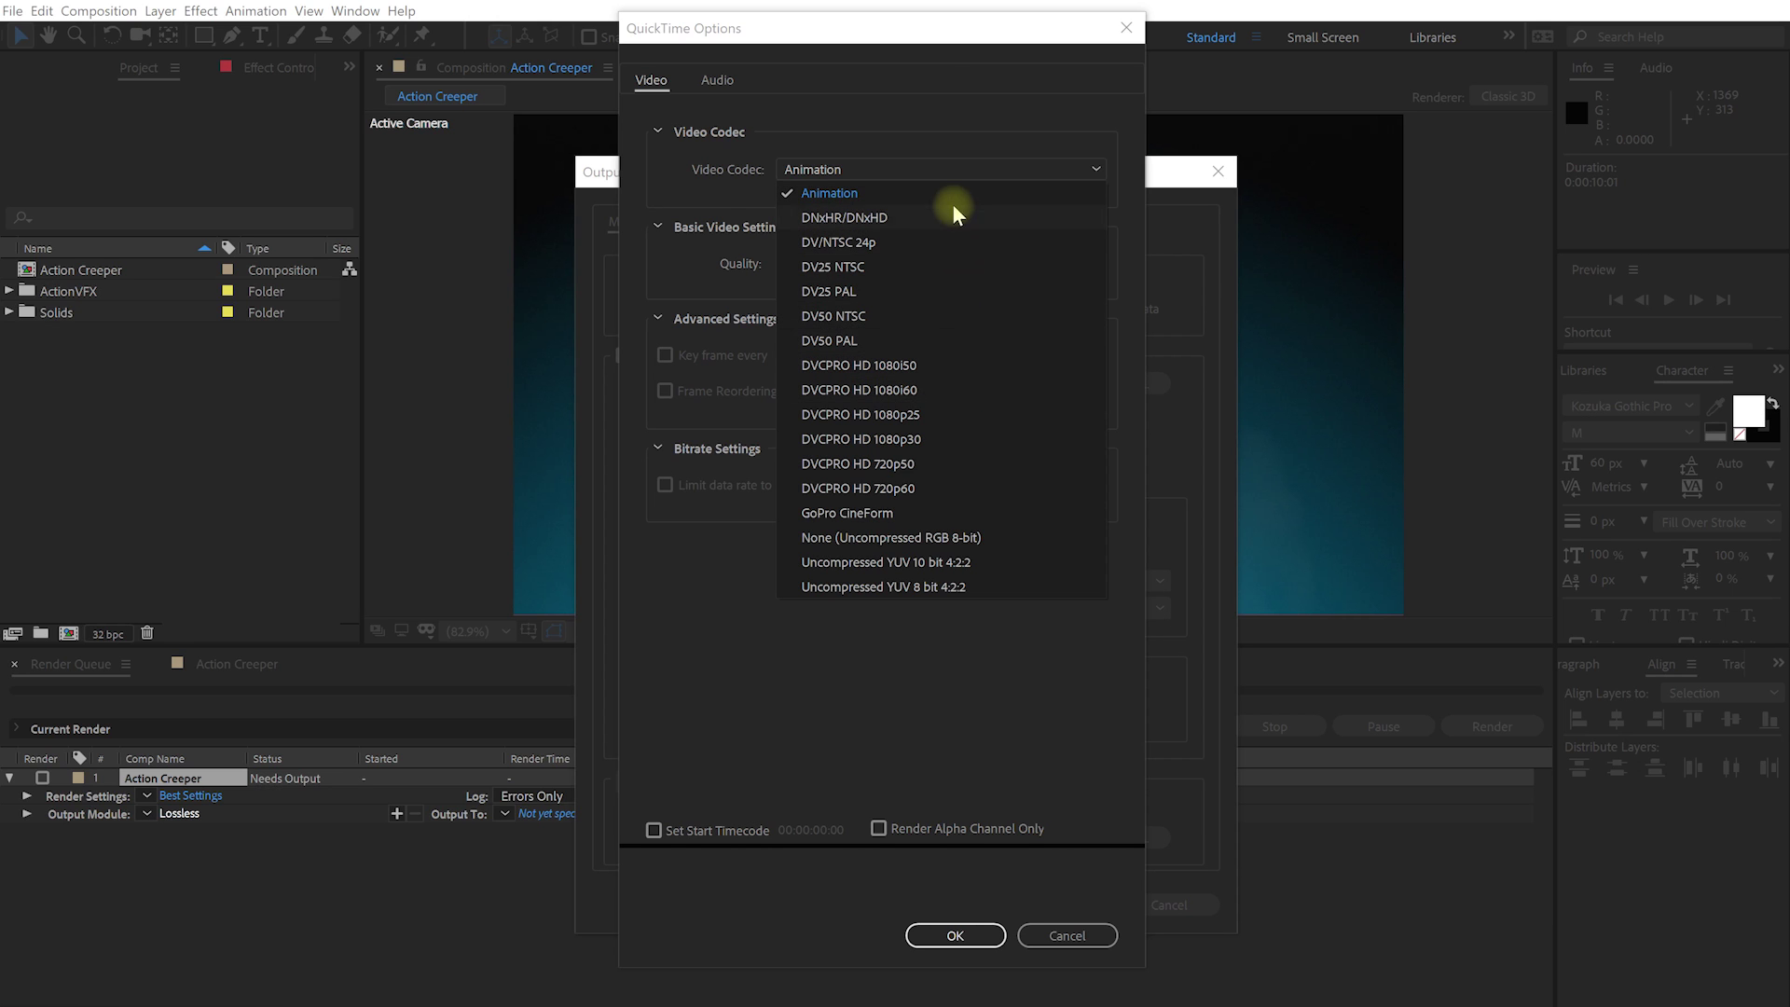
left_click(830, 193)
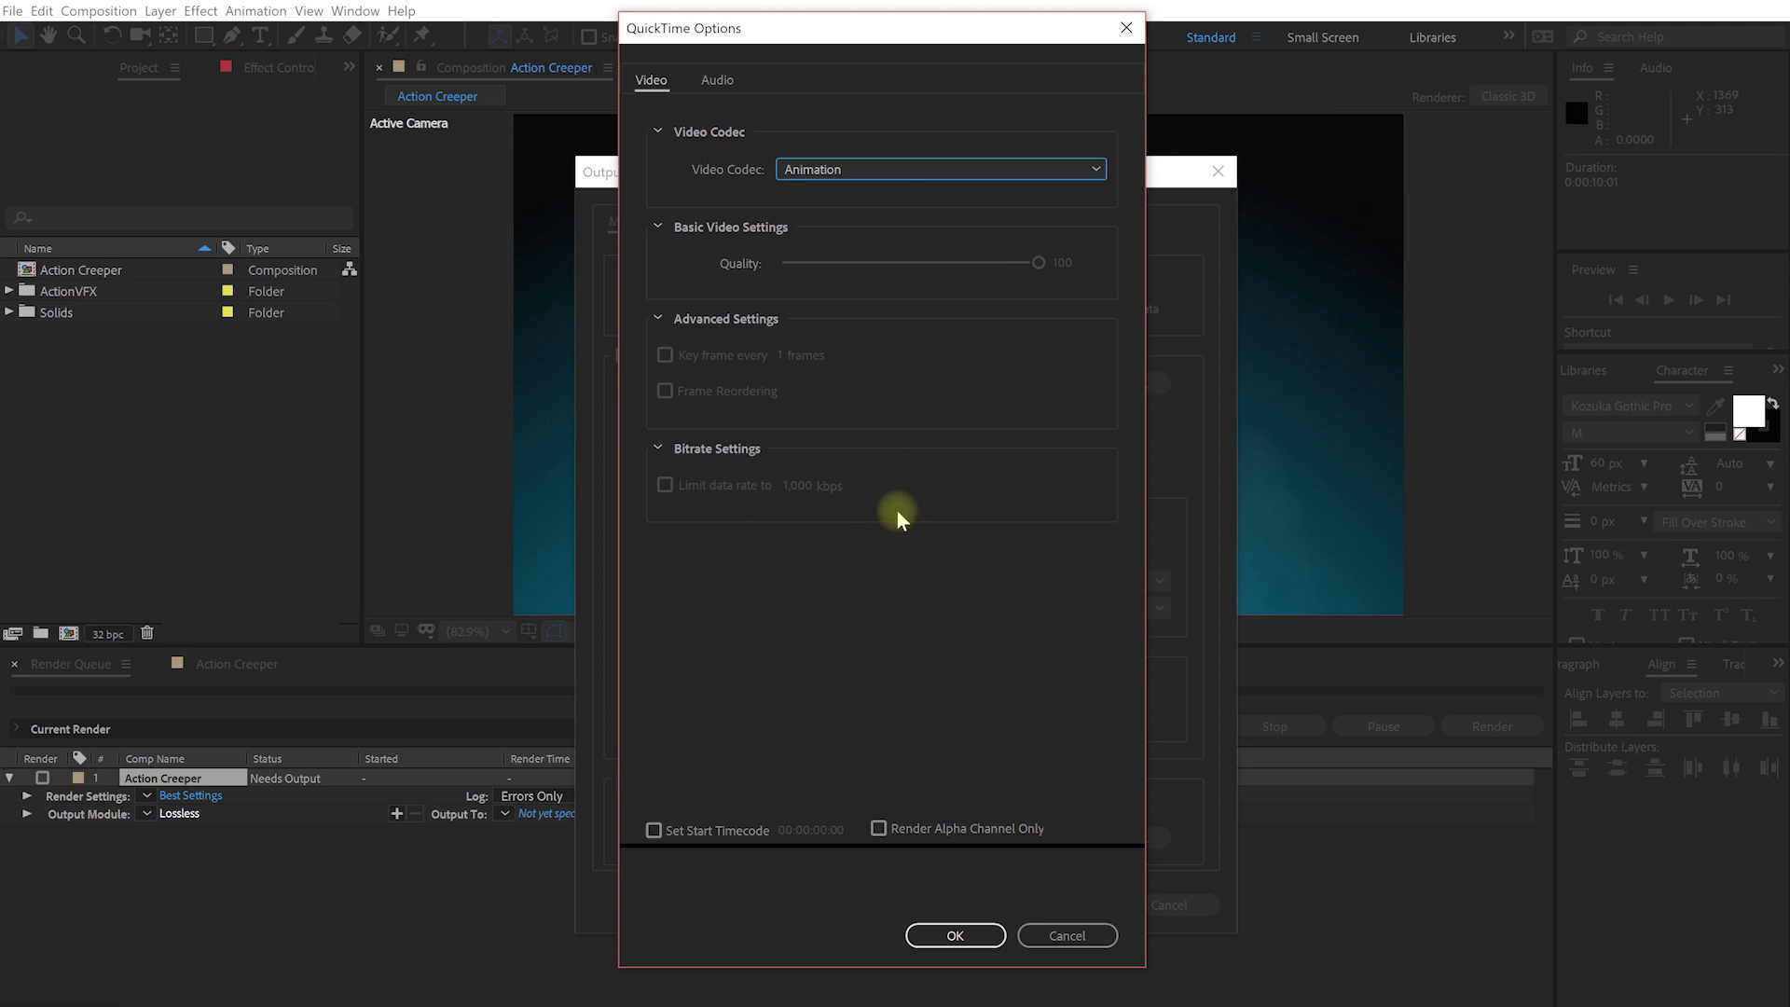
left_click(949, 936)
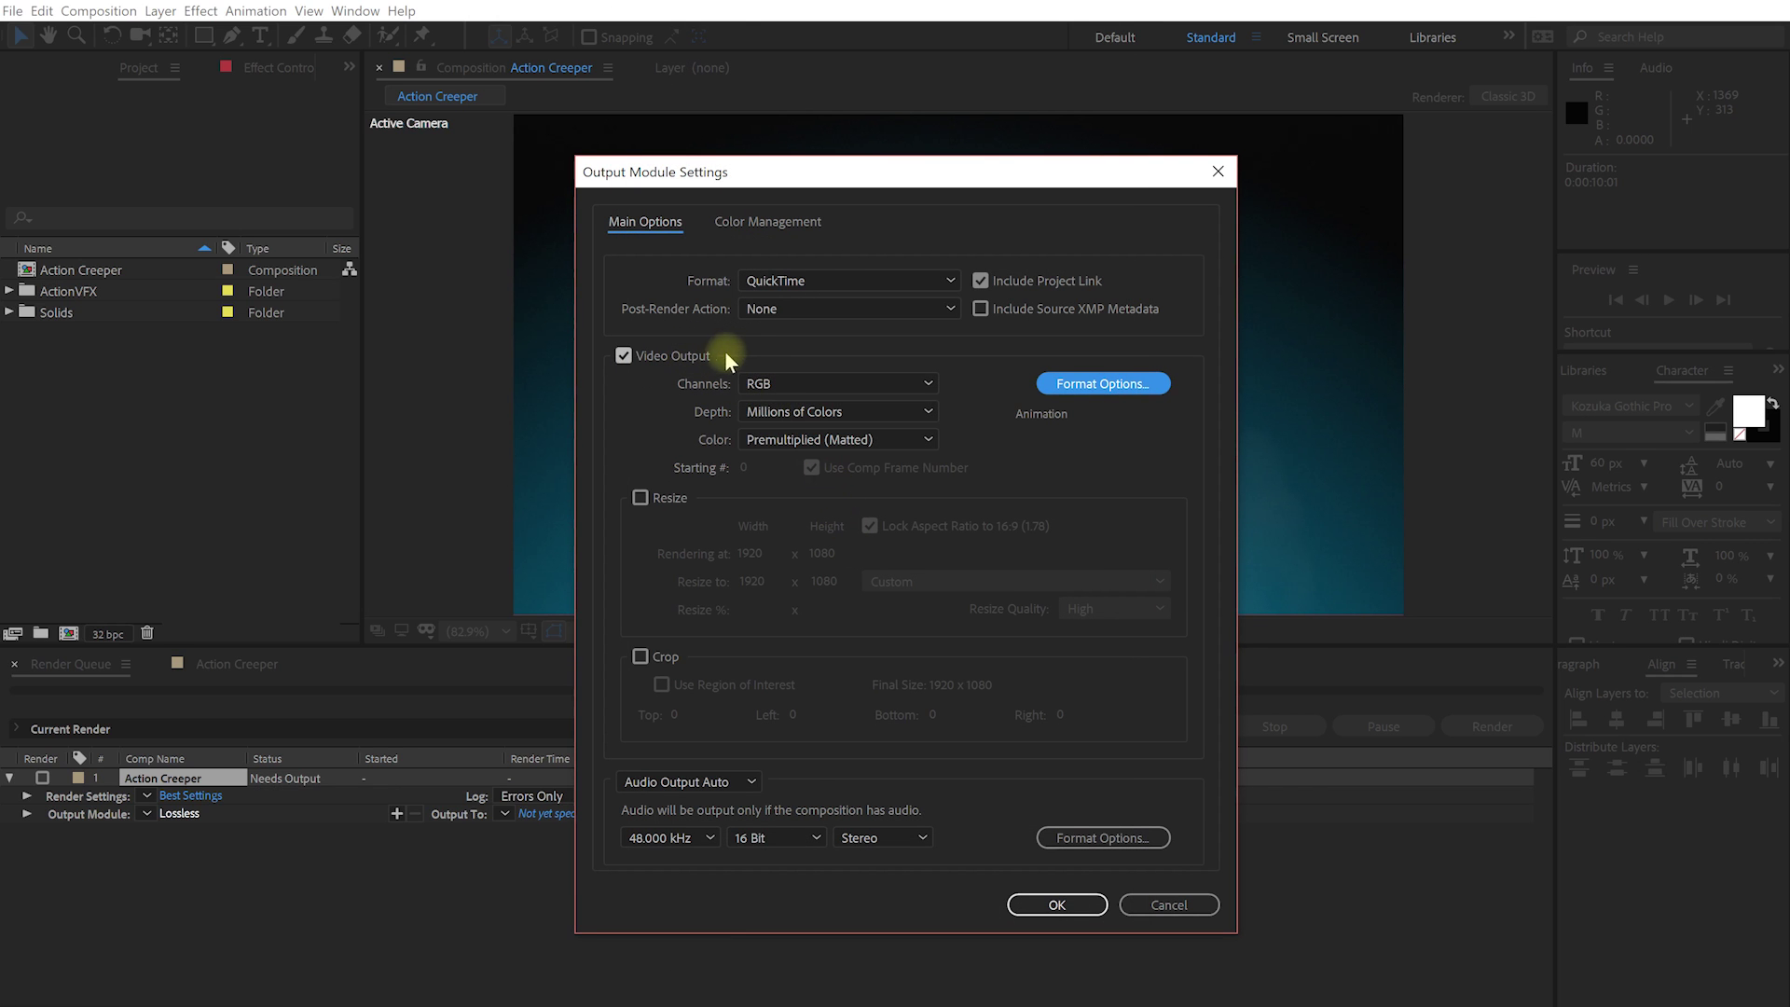
Set Channels to RGB + Alpha and apply, so the output module reads Custom: QuickTime
left_click(846, 383)
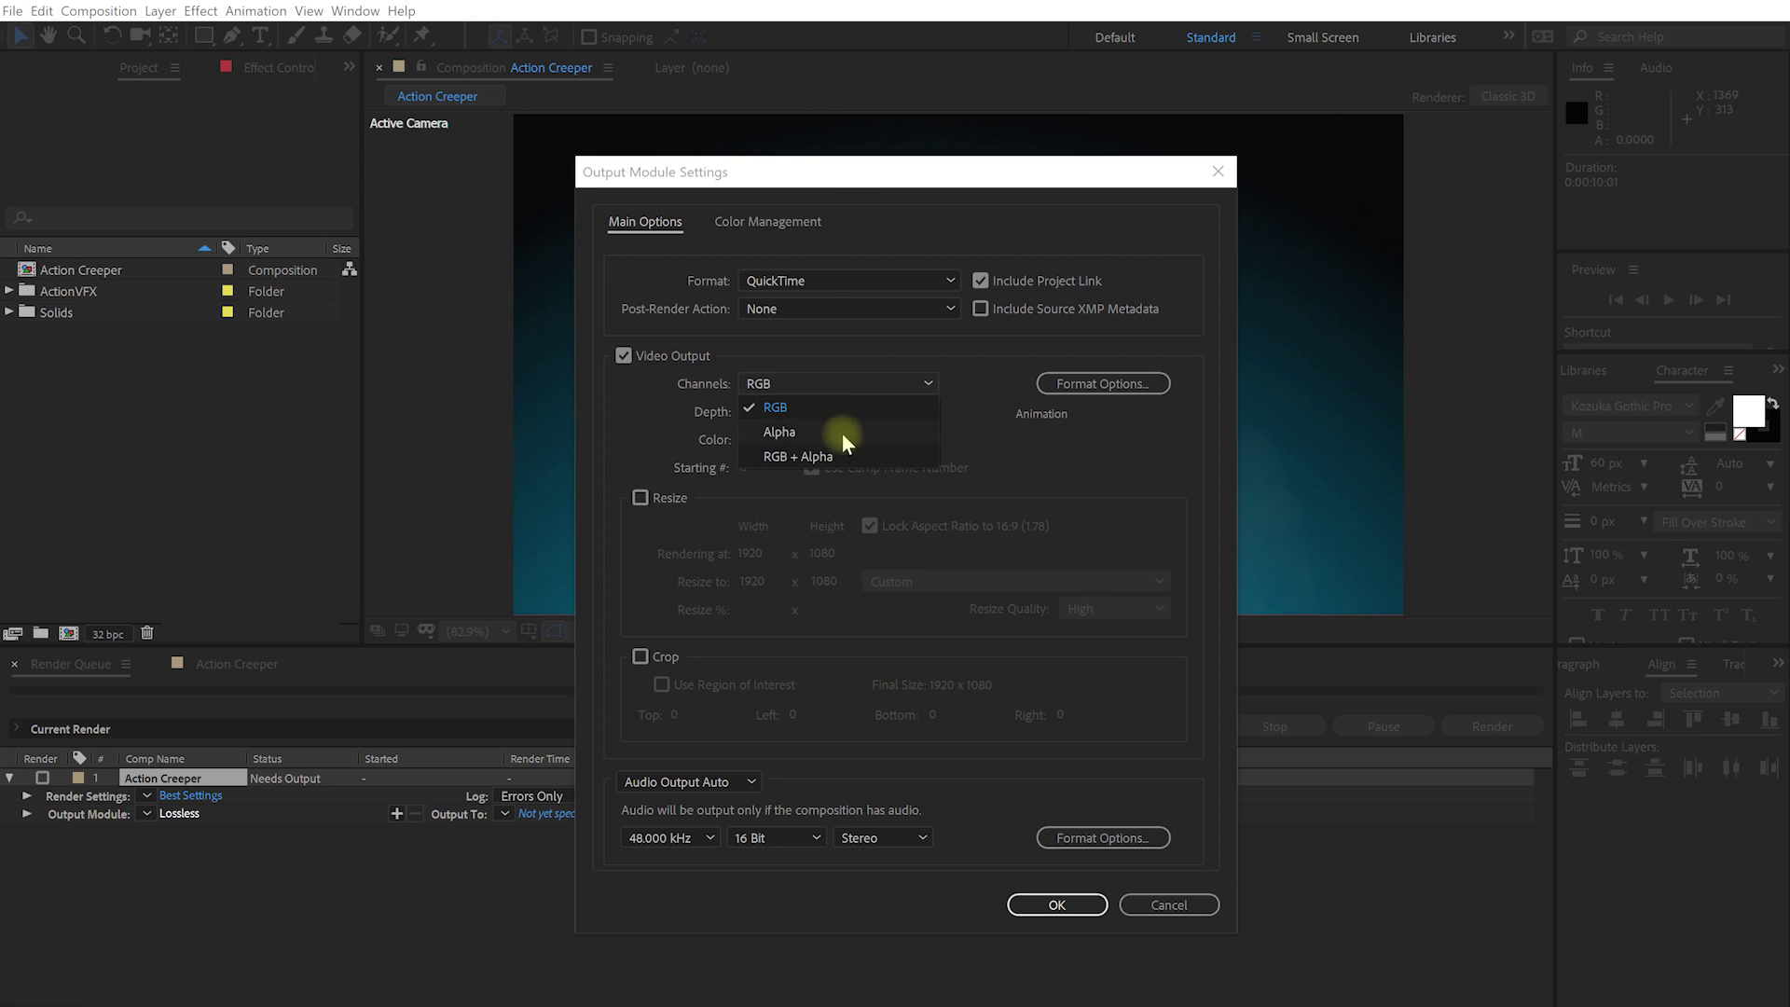
left_click(811, 456)
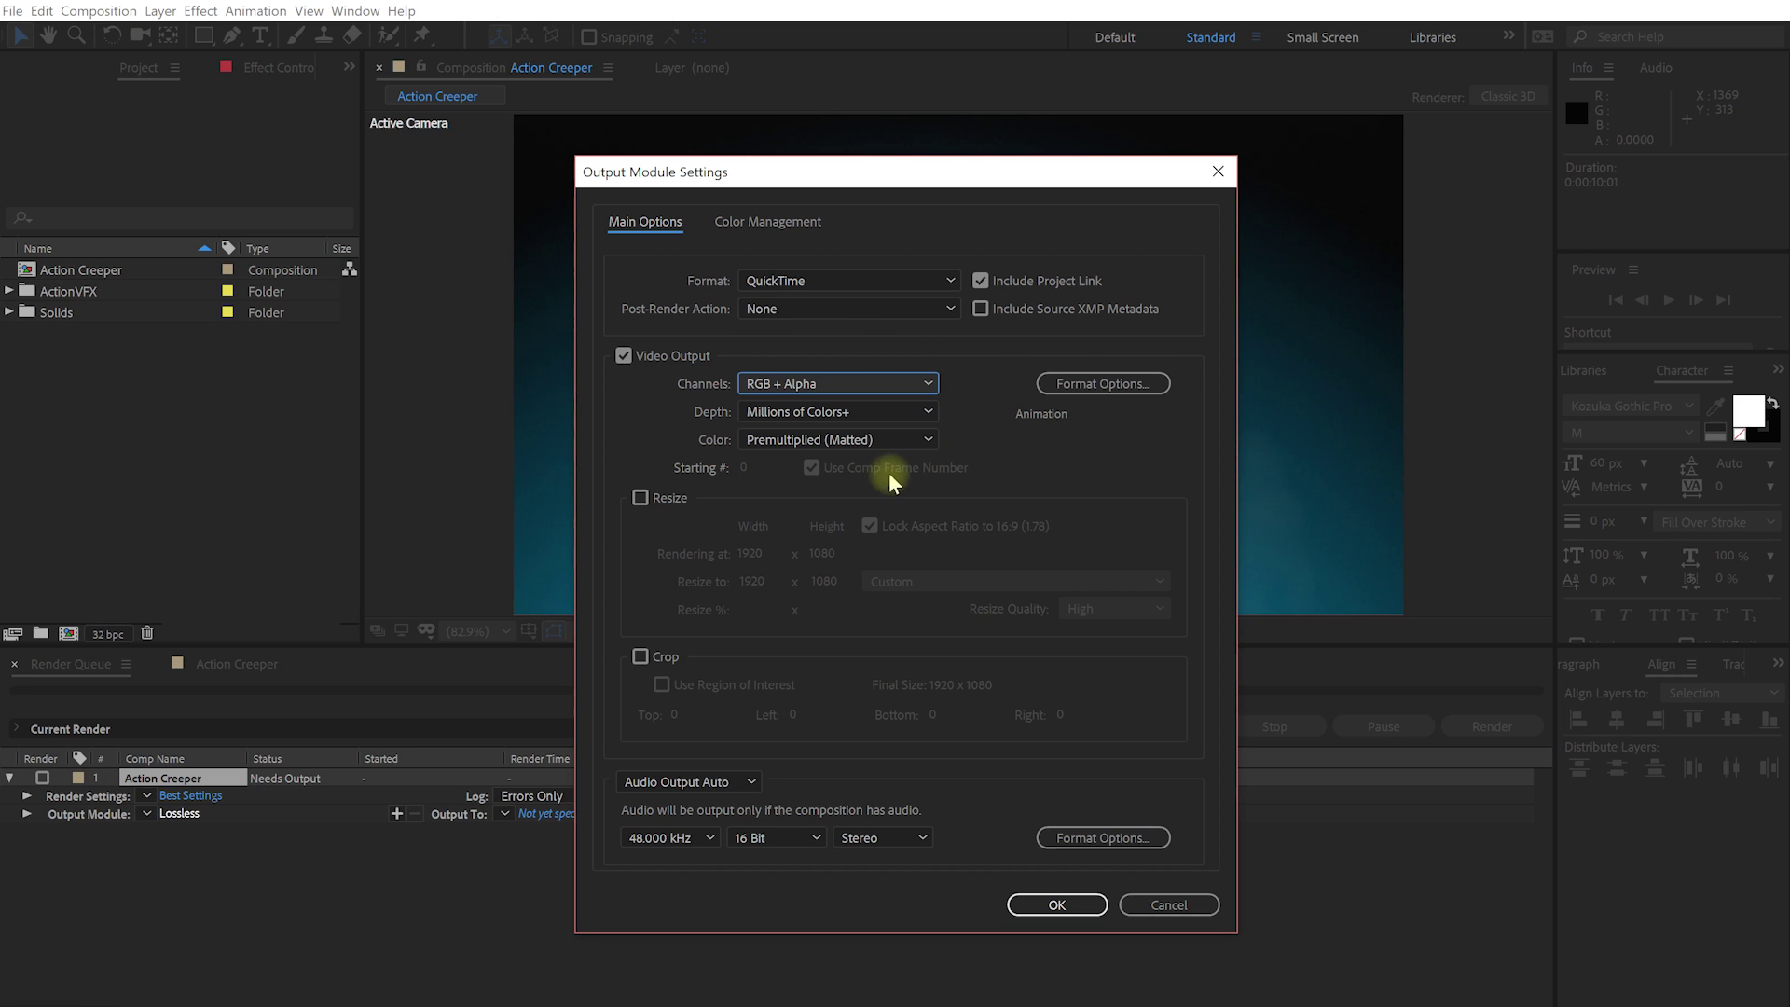
left_click(1054, 909)
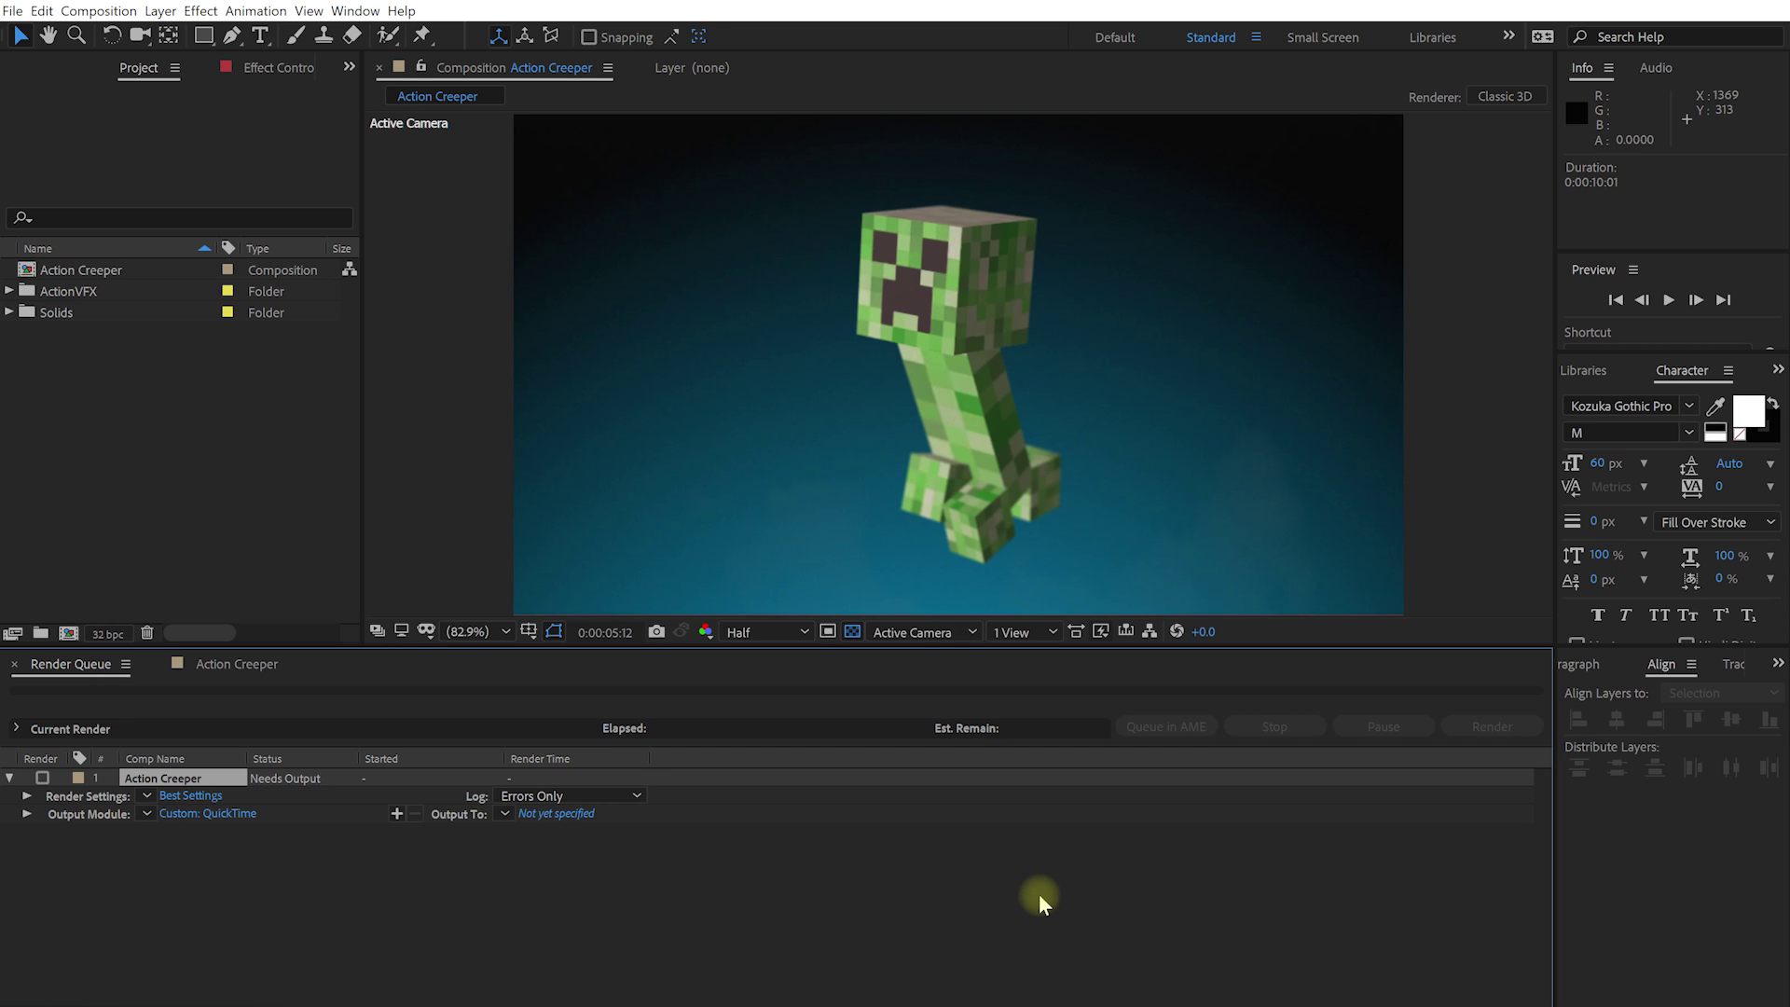
left_click(237, 663)
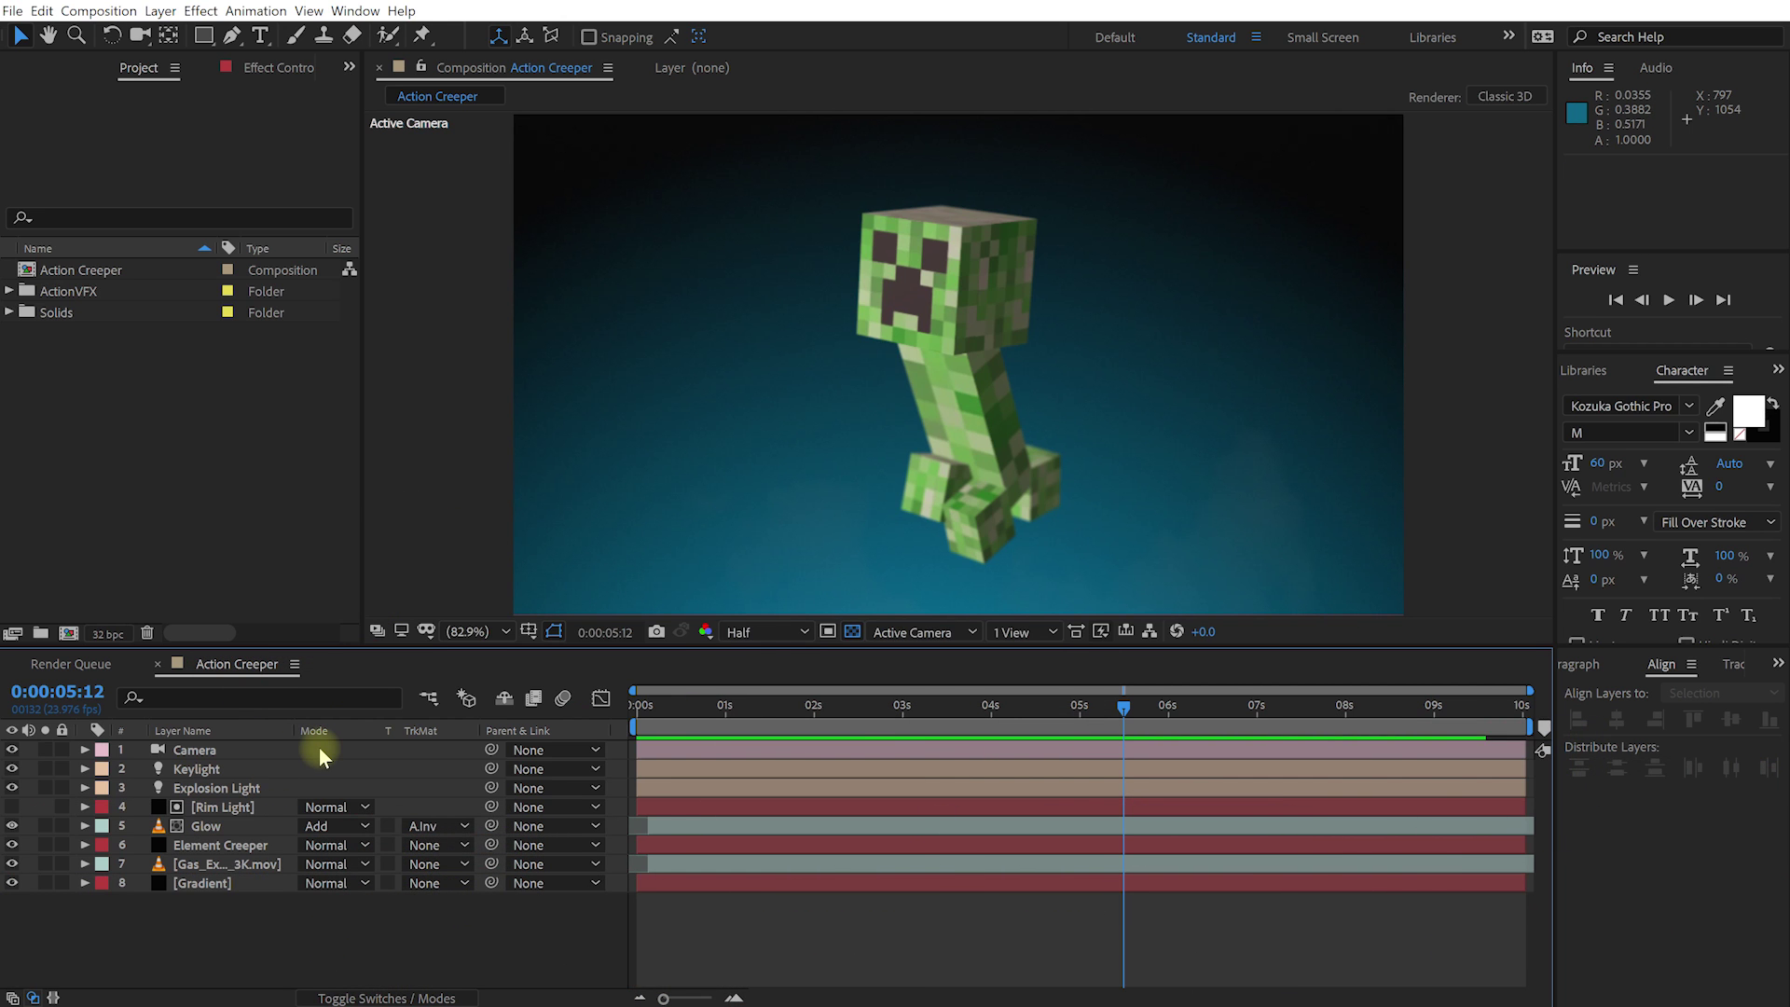
Send the Action Creeper comp to Media Encoder with Ctrl+Alt+M and enlarge its window
key("ctrl+alt+m")
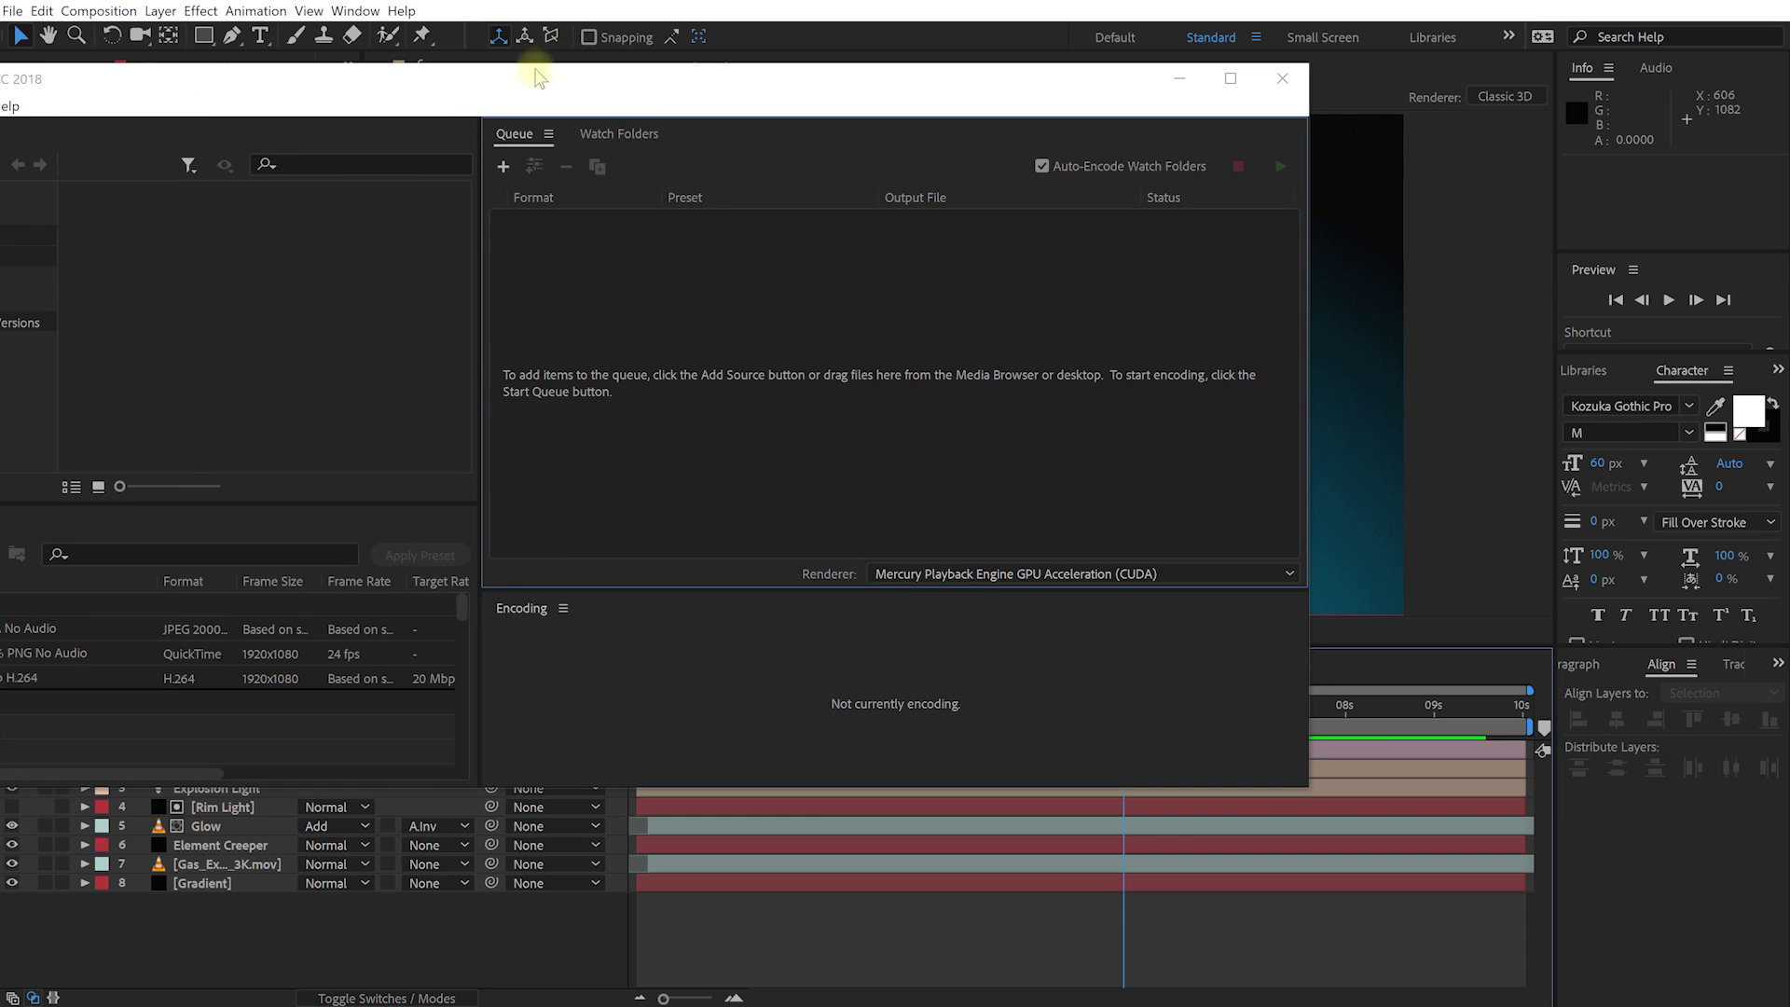
left_click_drag(539, 78, 716, 0)
Maximise Media Encoder and open the export settings, trying QuickTime before reverting to H.264
left_click_drag(1484, 689, 1788, 1005)
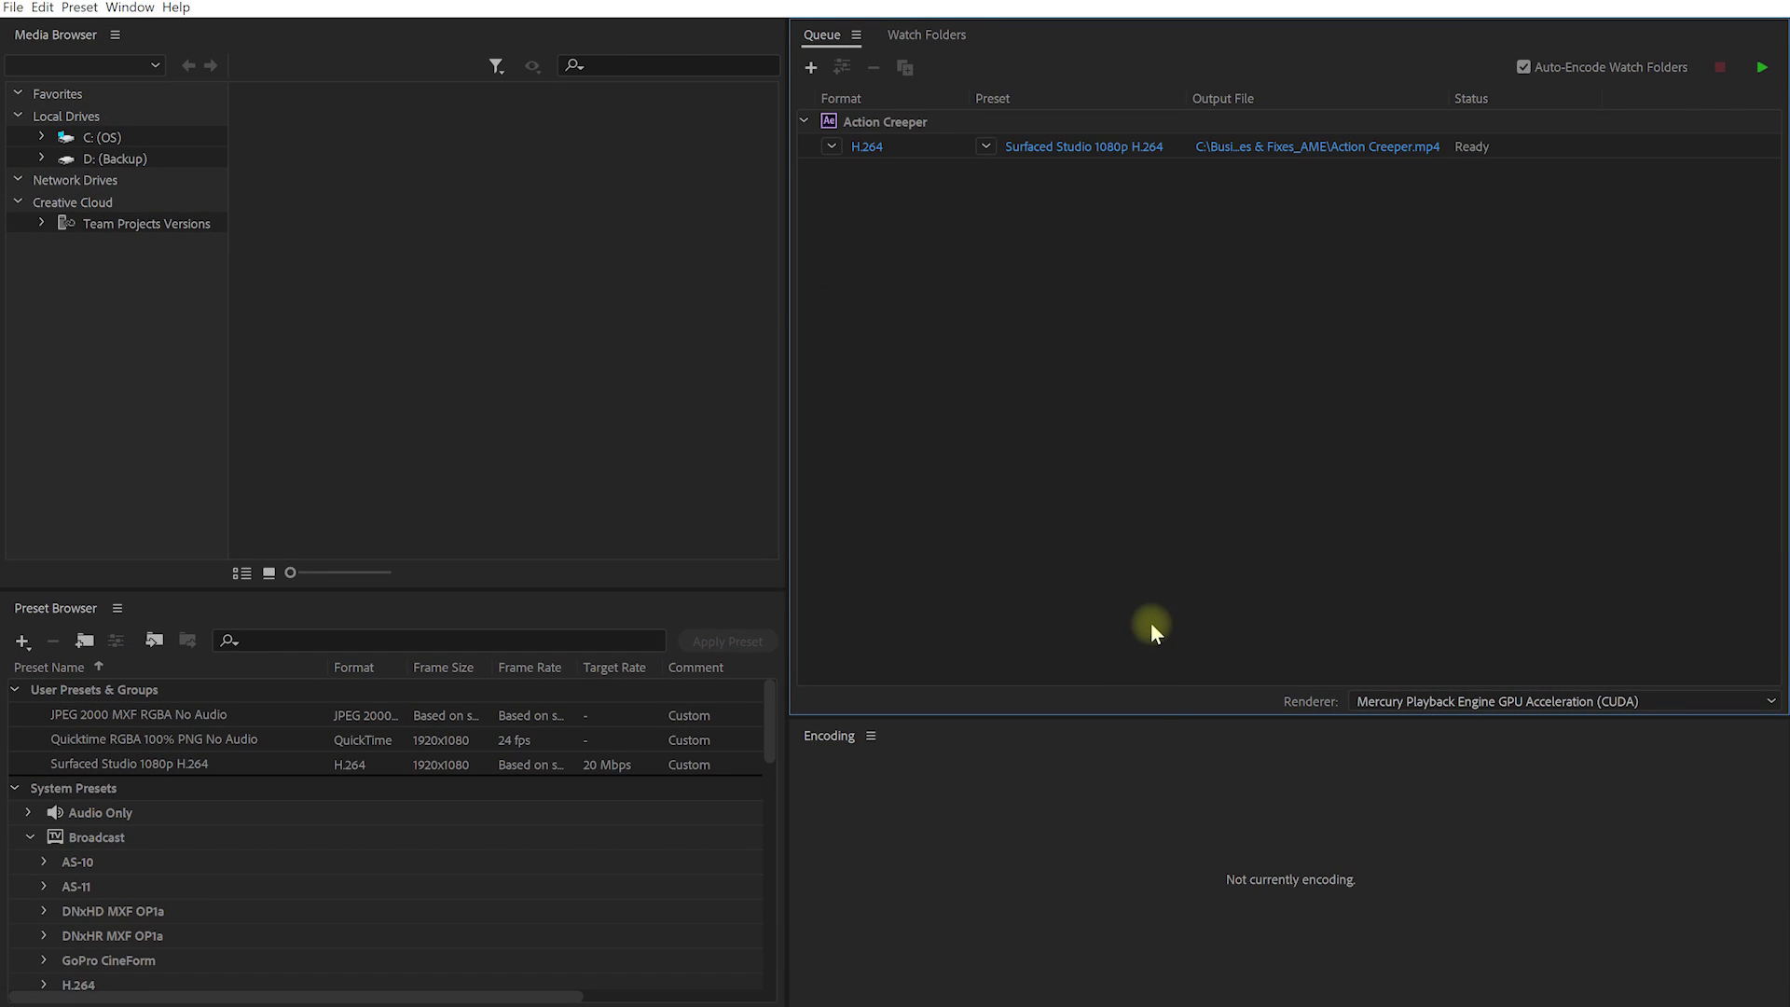
left_click(1066, 147)
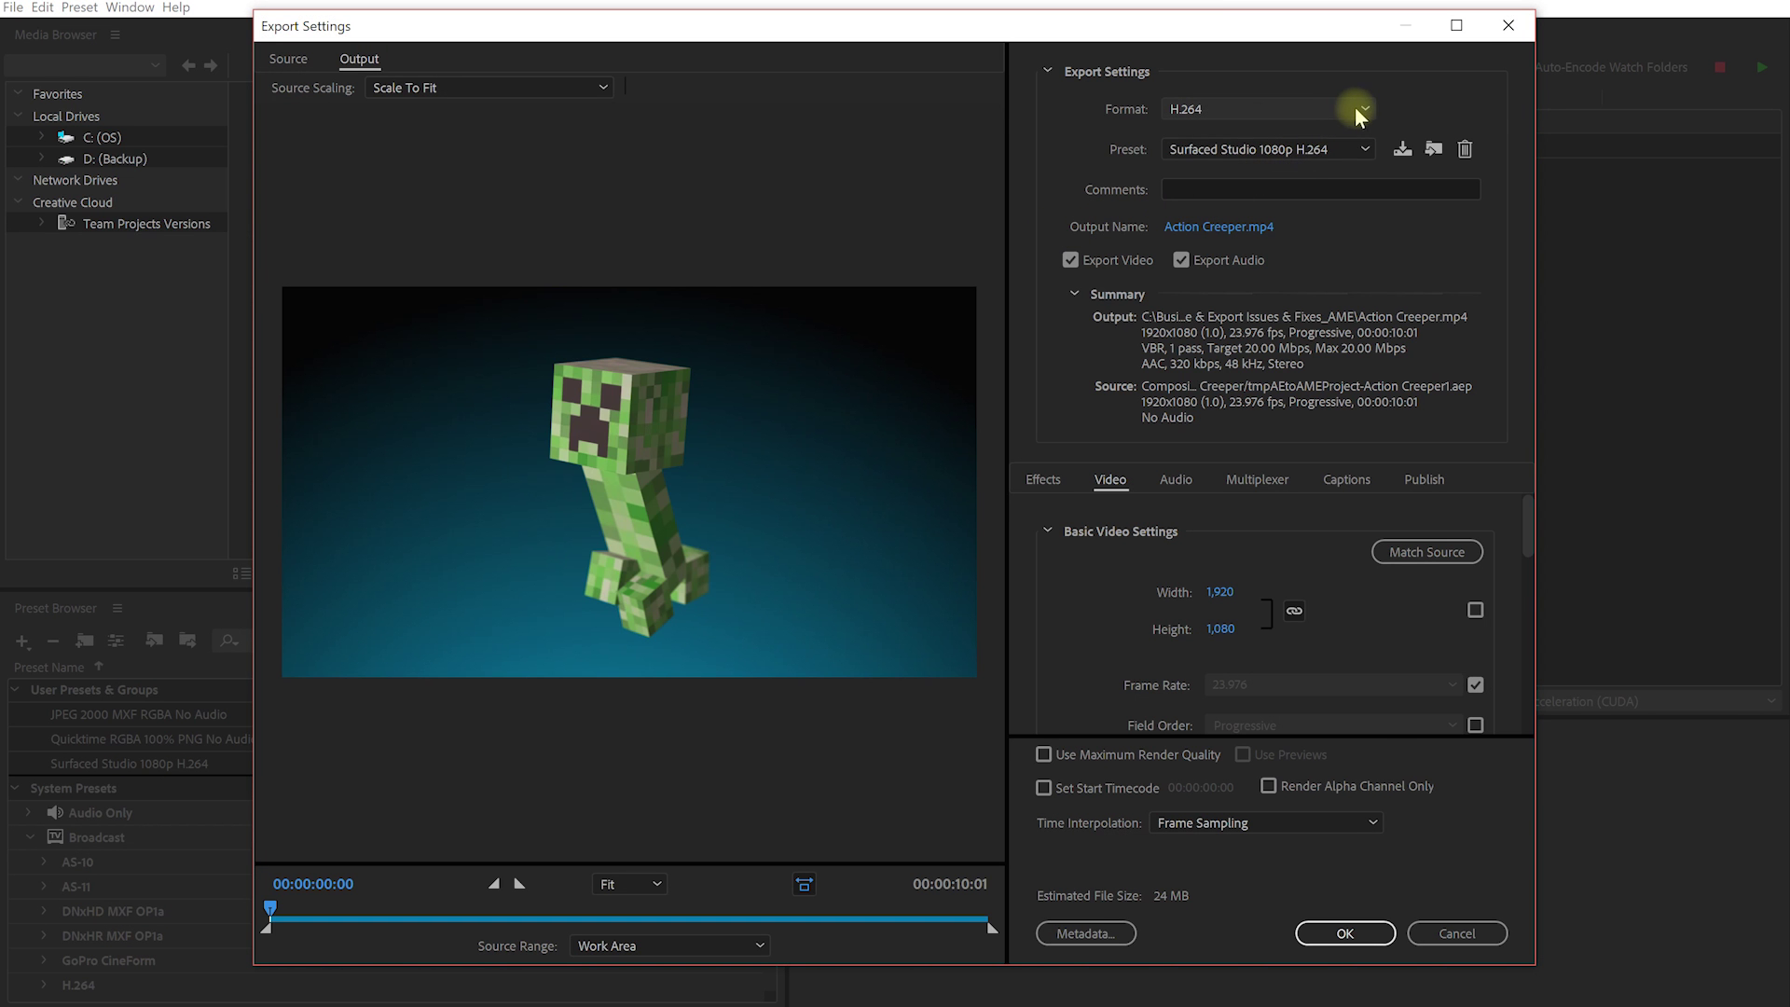
left_click(1363, 110)
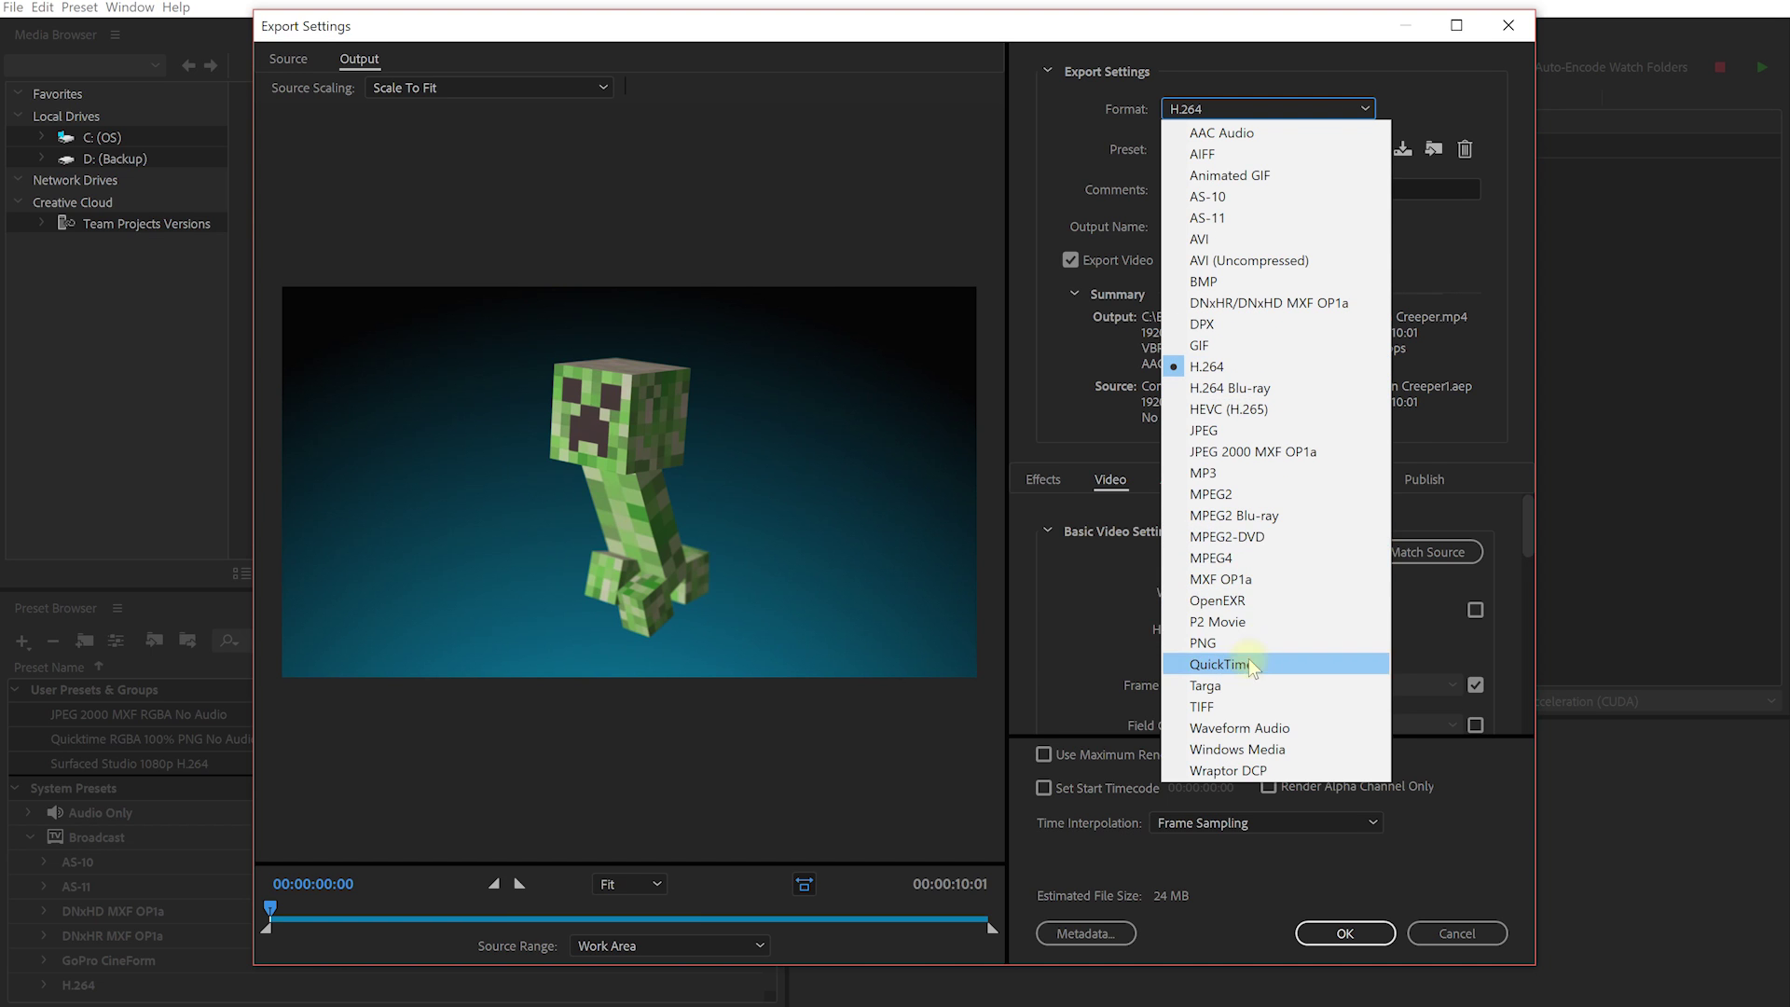
left_click(1235, 664)
left_click(1202, 569)
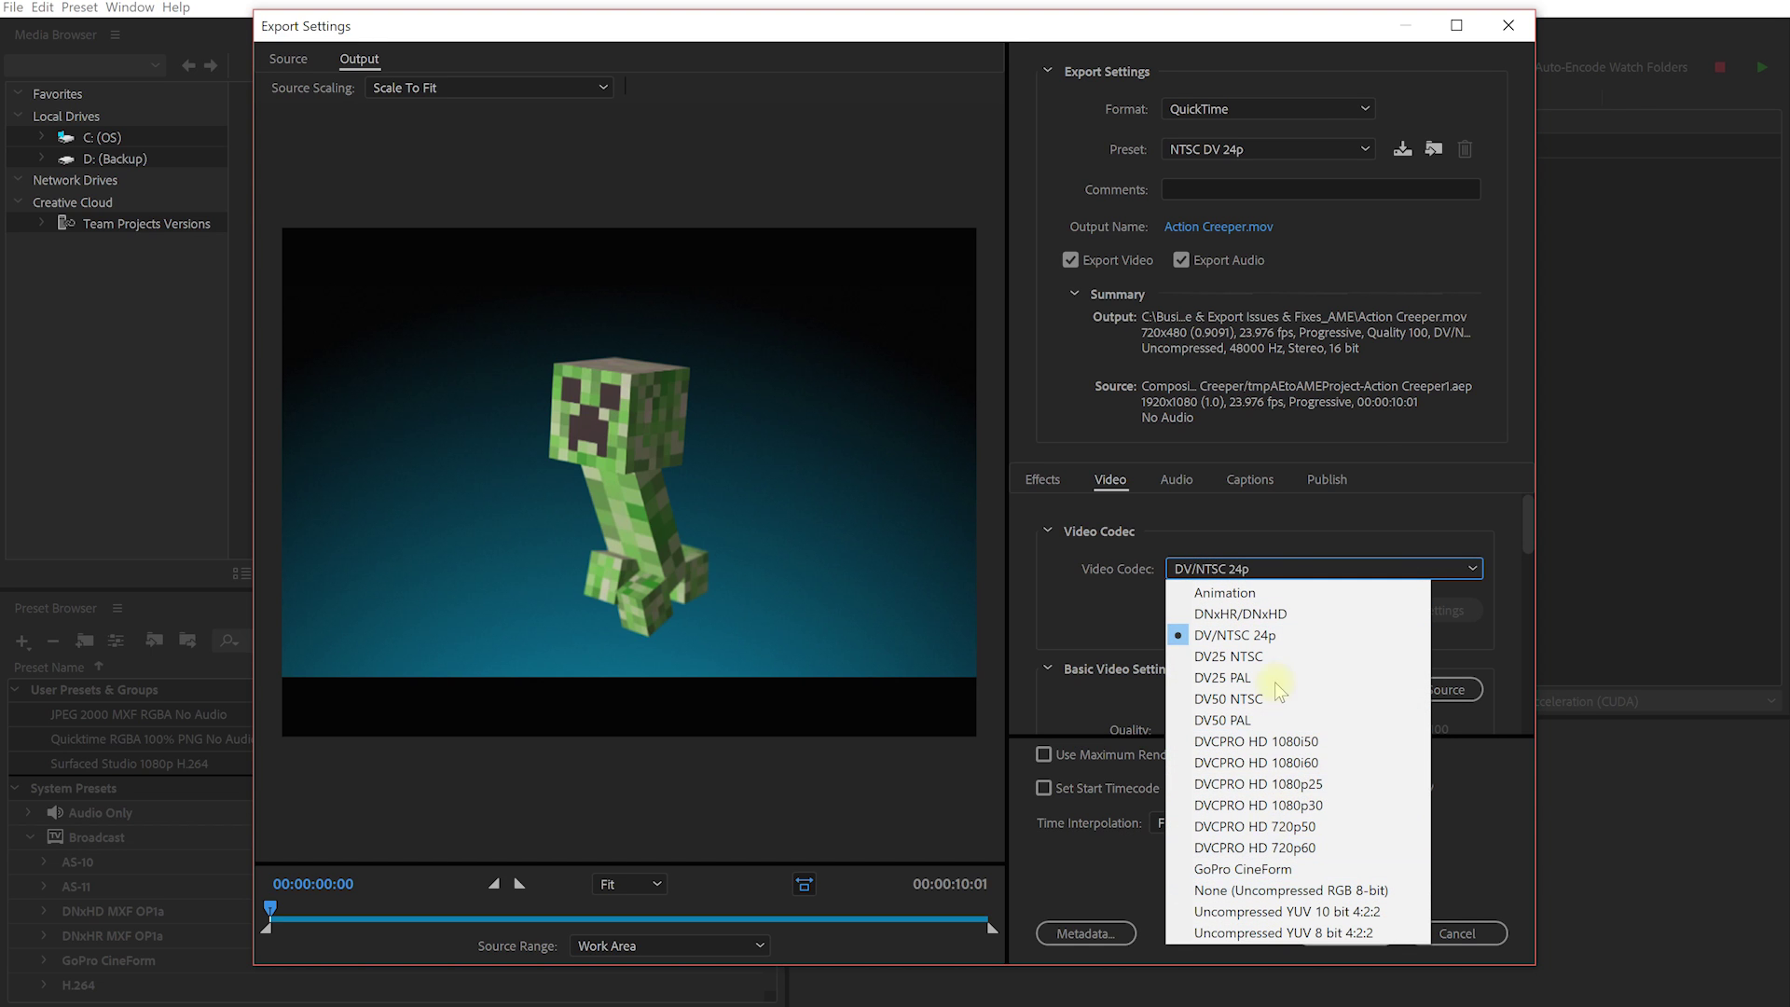
left_click(1283, 515)
left_click(1258, 112)
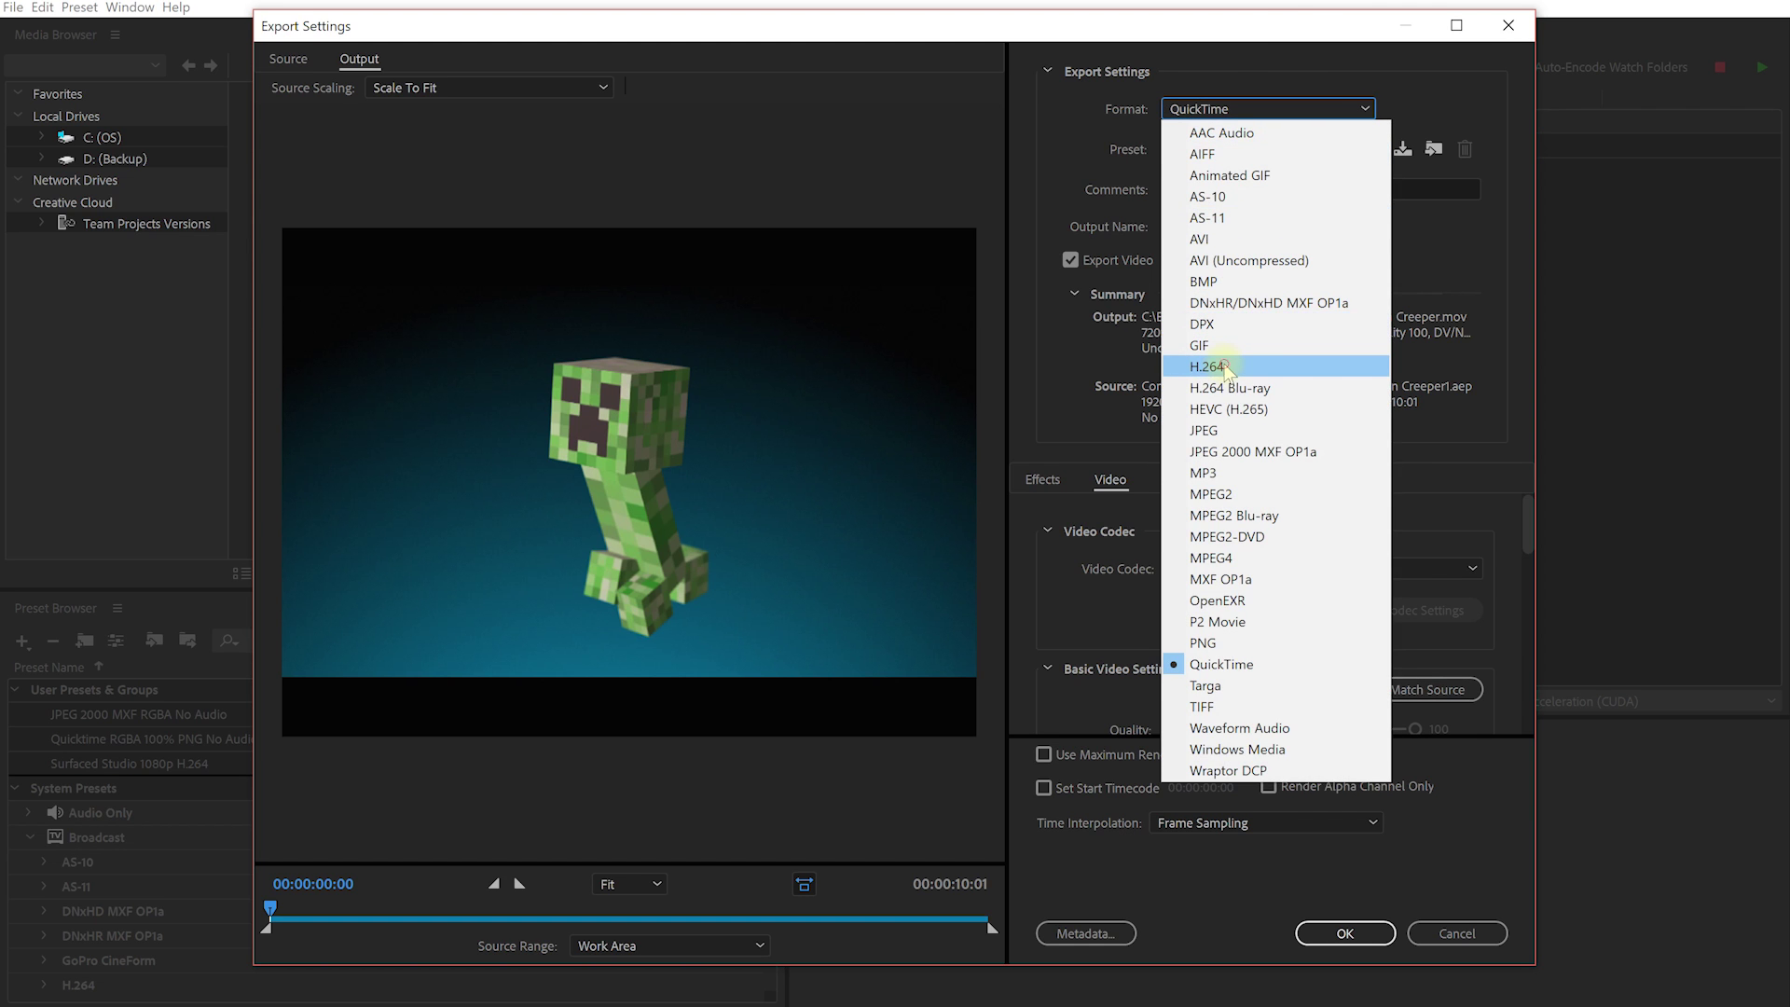
left_click(1226, 368)
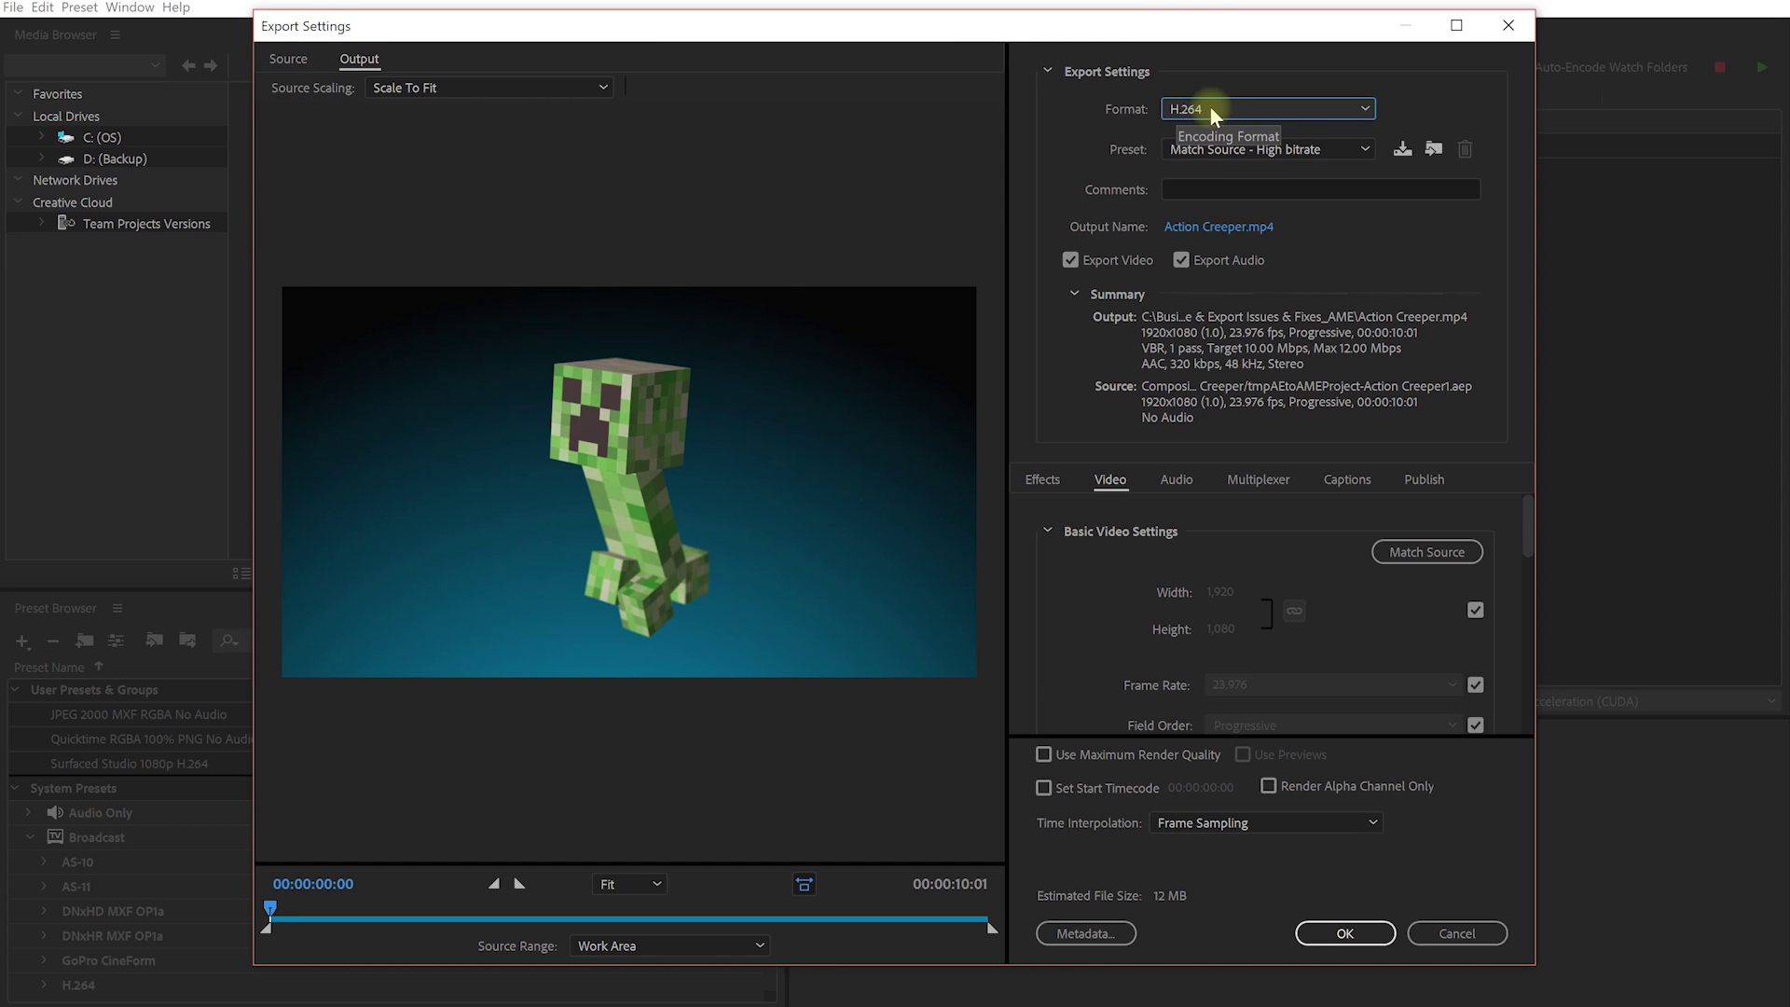
Switch the export format to JPEG 2000 MXF OP1a with the RGBA 4:4:4:4 12-bit preset
left_click(1212, 110)
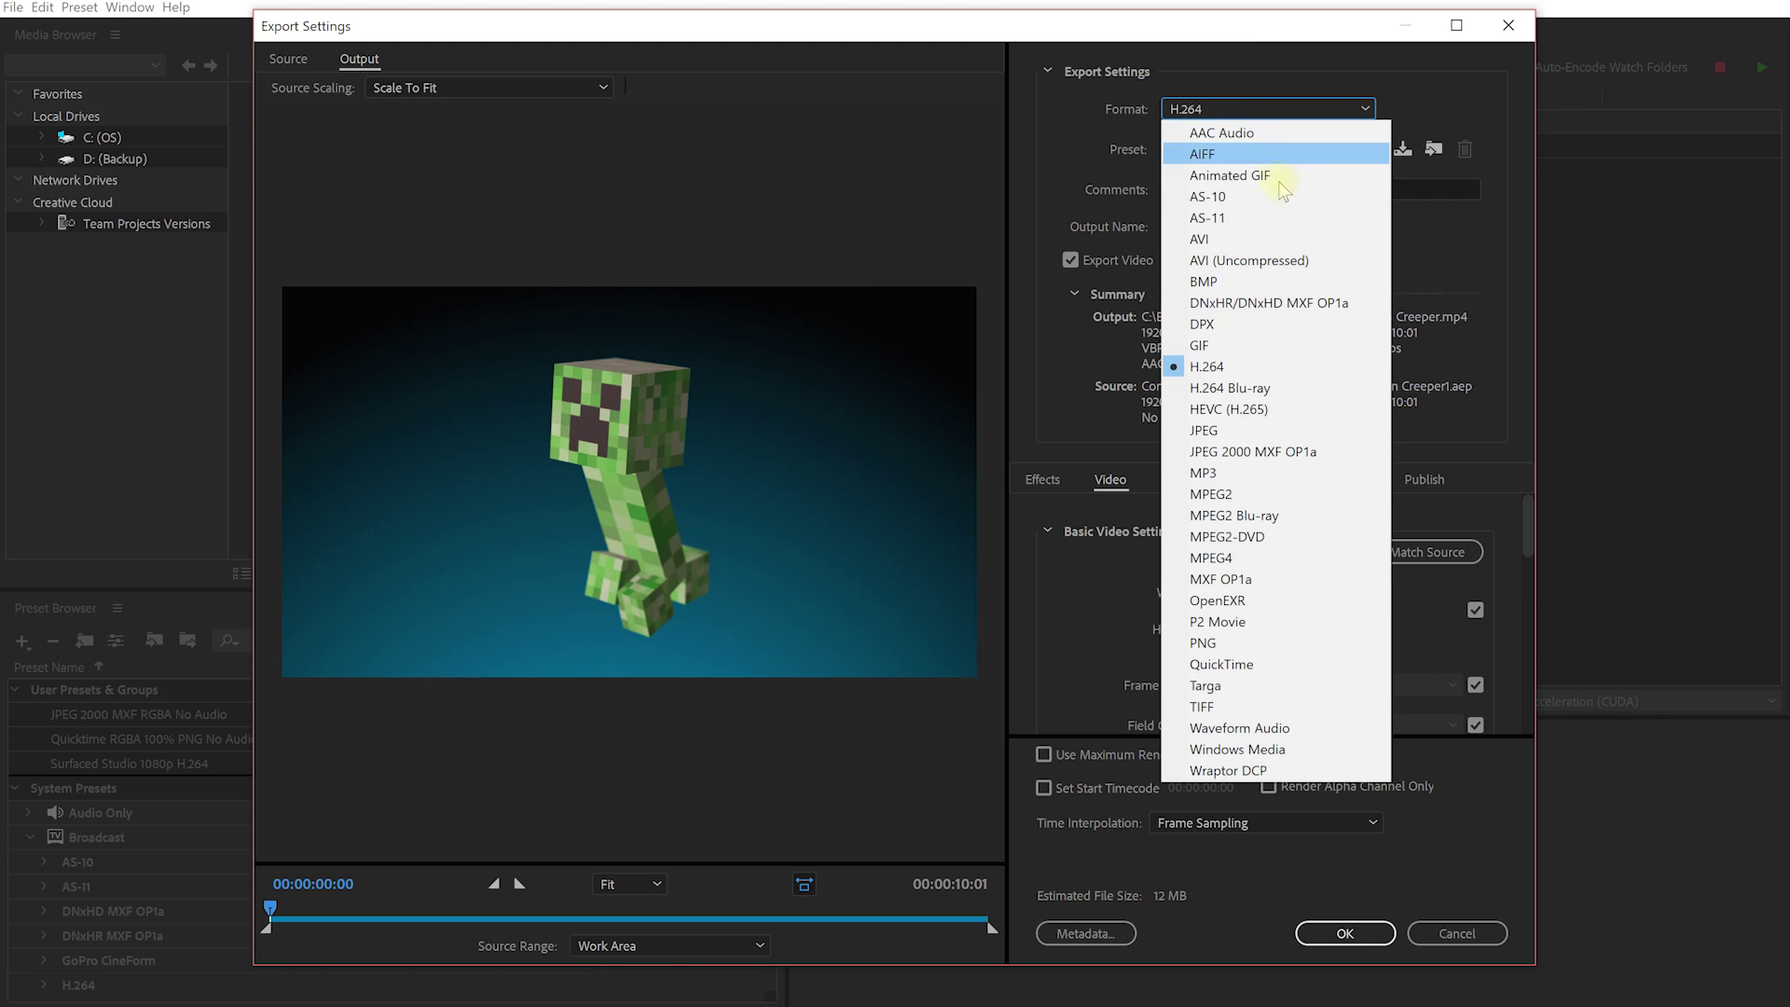
left_click(1283, 459)
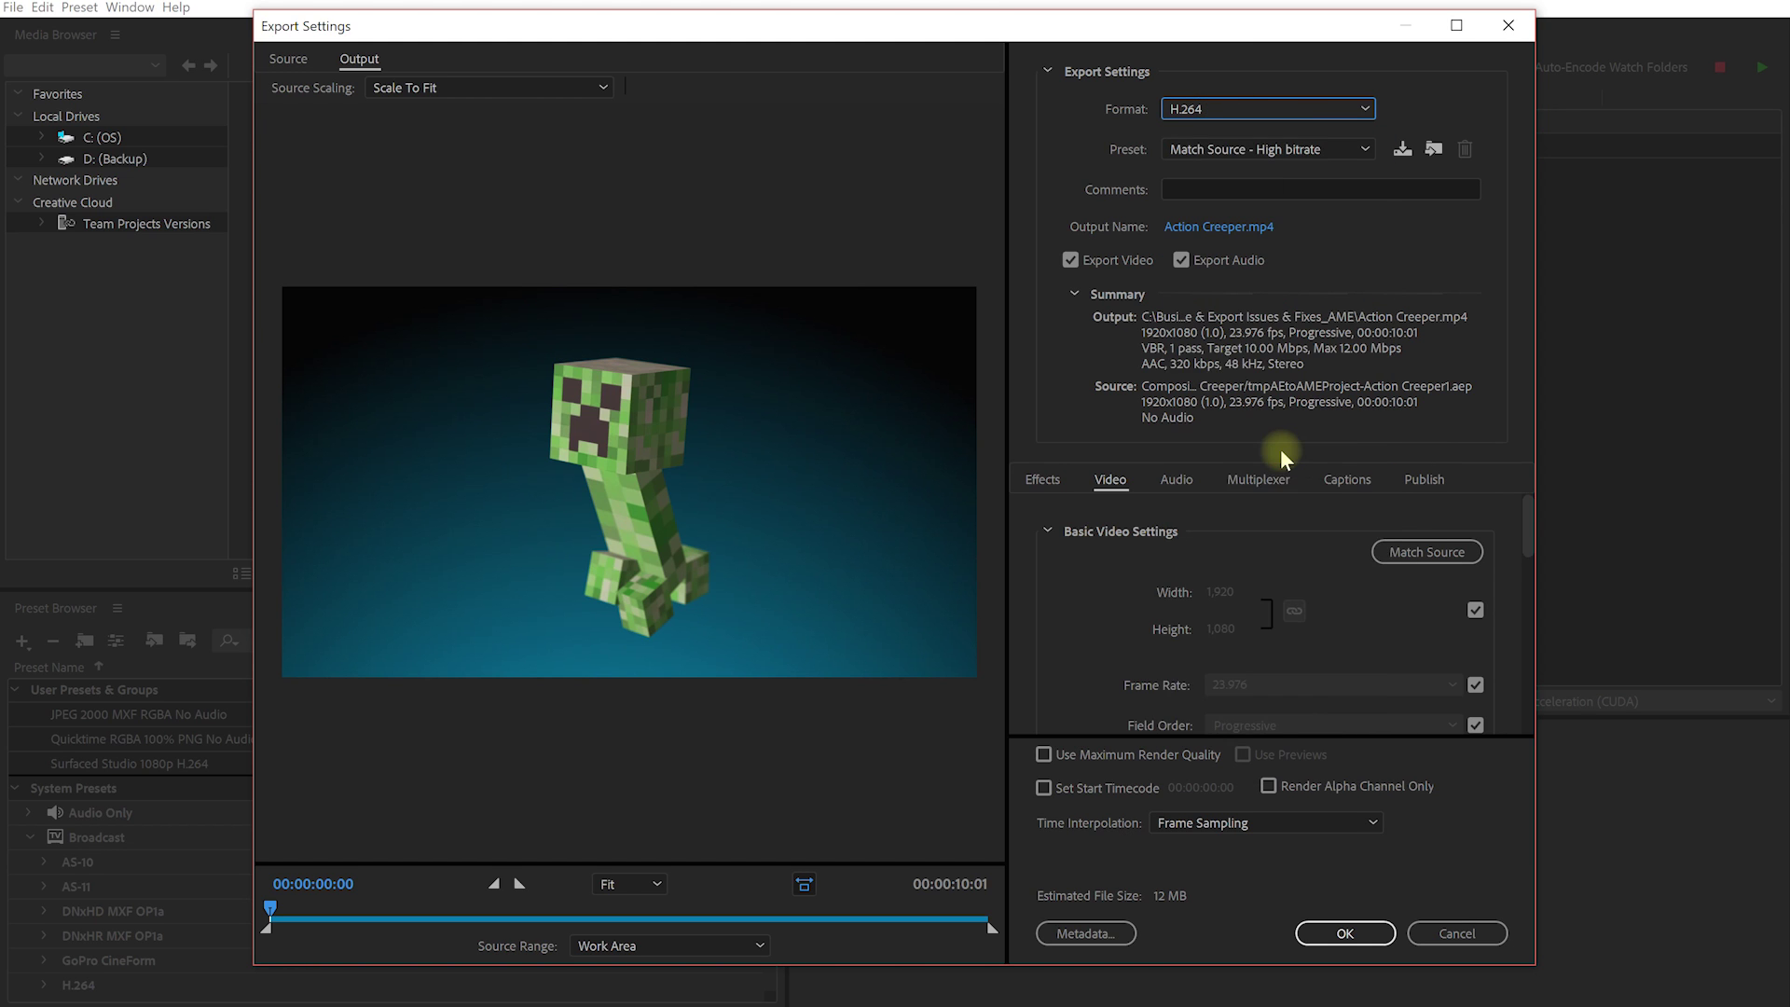
left_click(1359, 150)
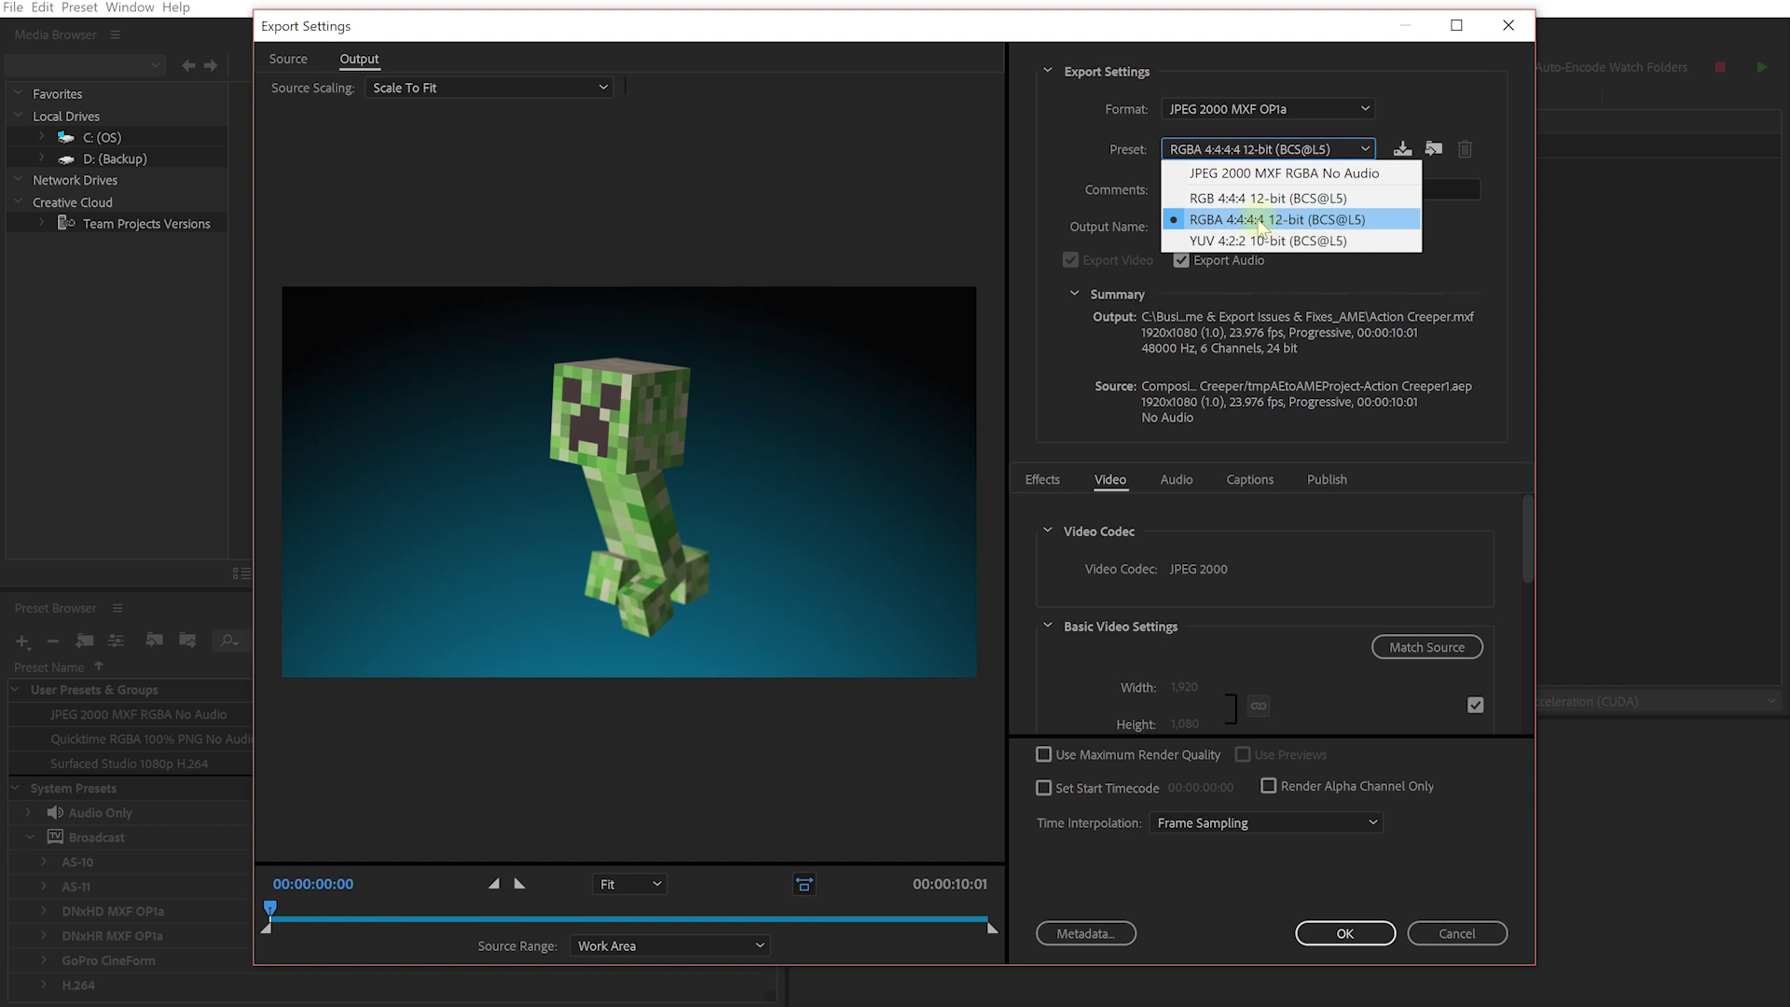
left_click(1255, 220)
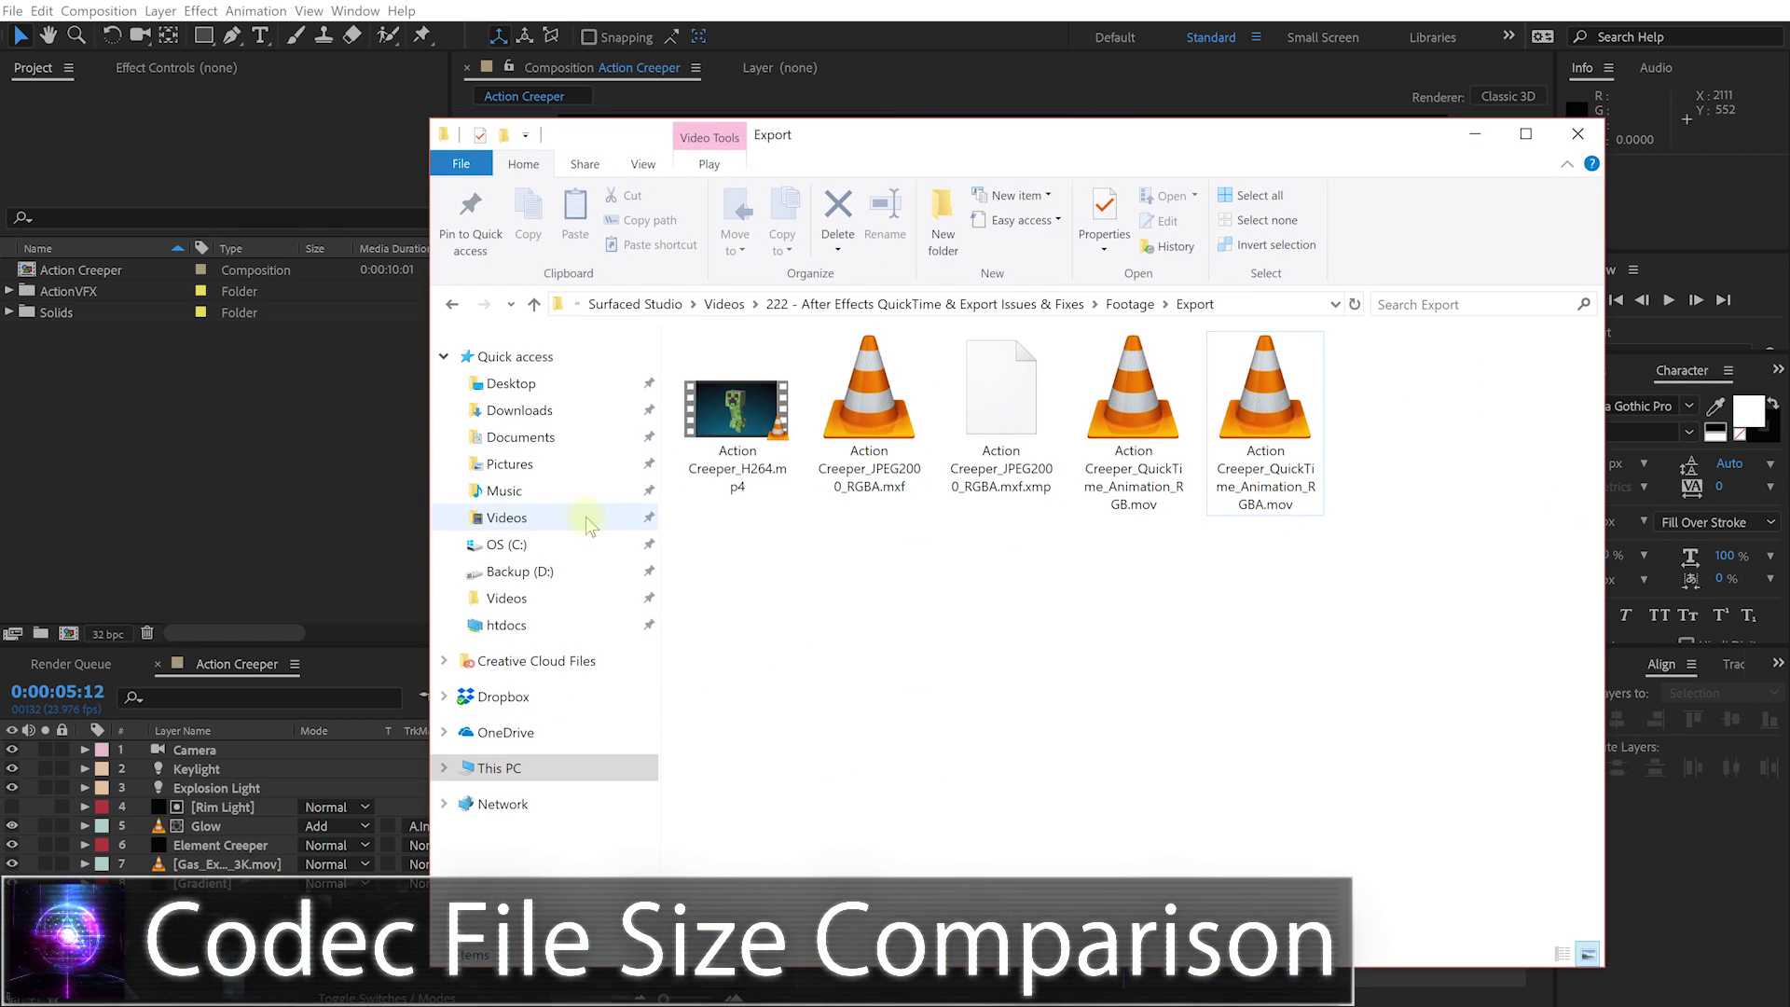
Import the four exports and stack them as layers in a new comp built from the H.264 file
left_click_drag(734, 563, 873, 399)
left_click_drag(1131, 551, 1286, 485)
left_click_drag(731, 424, 260, 450)
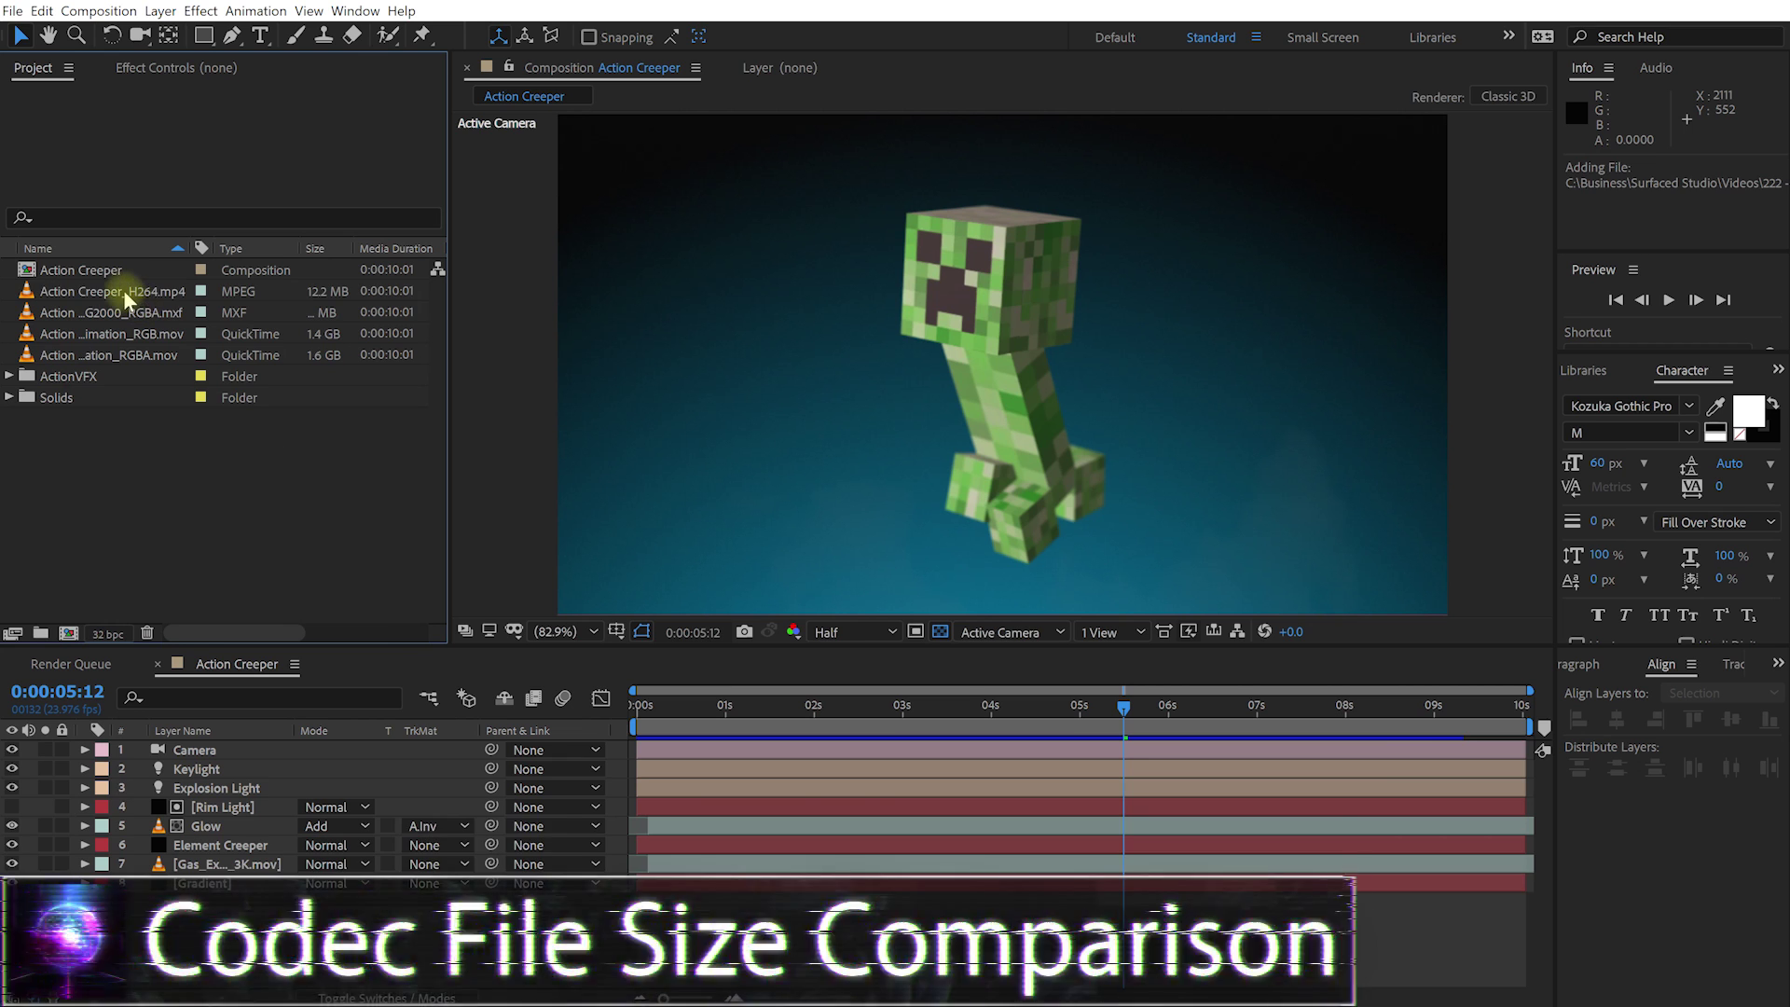
left_click_drag(127, 293, 67, 633)
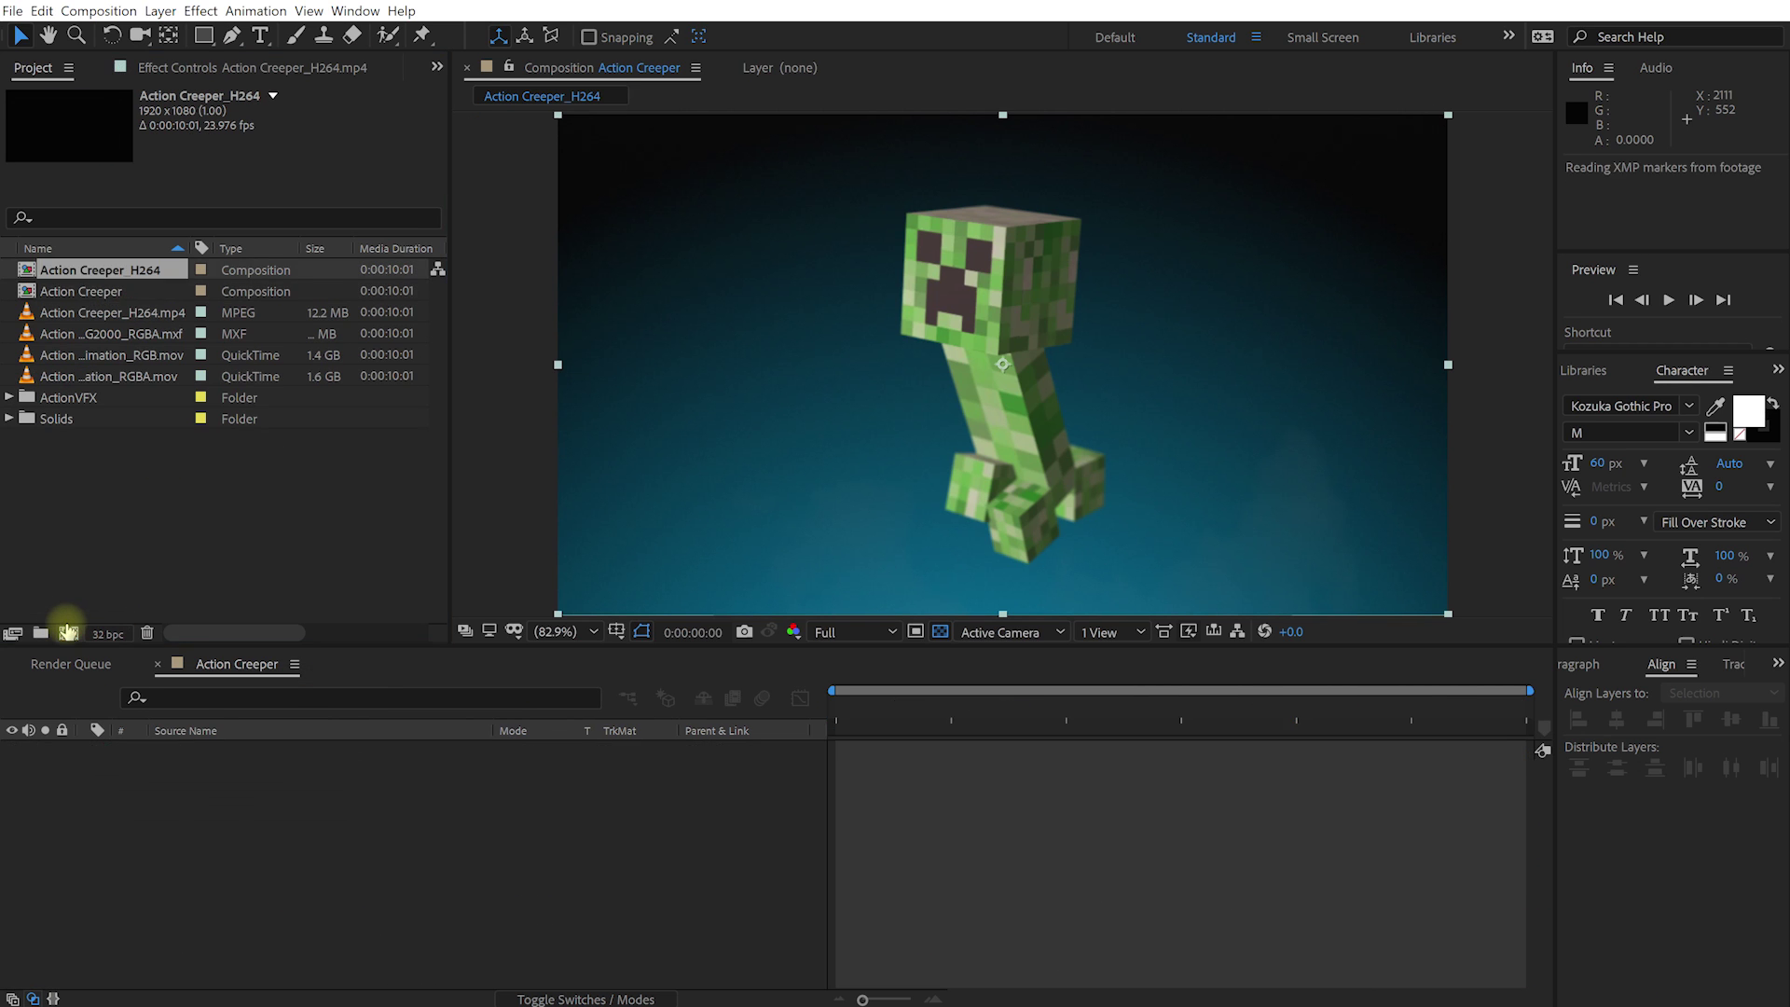
left_click(205, 375)
left_click(148, 334, "shift")
left_click_drag(147, 334, 279, 745)
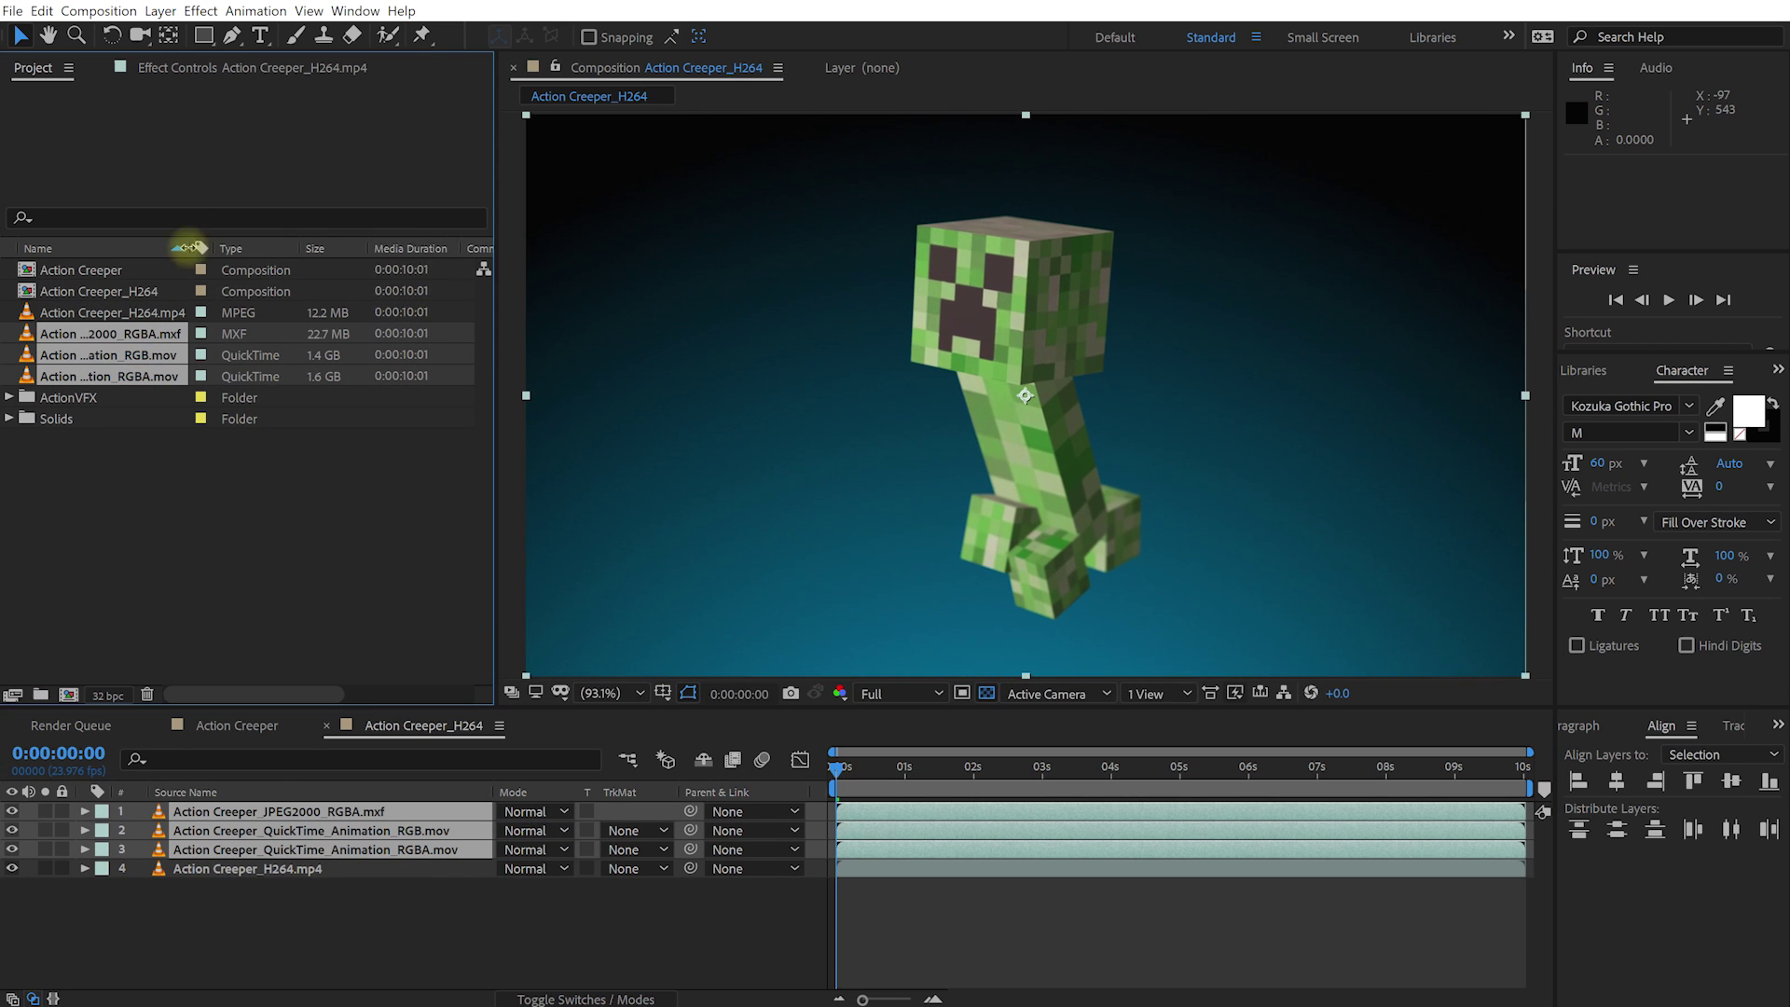
Widen the Project panel to show full file names and solo the QuickTime Animation RGB layer
left_click_drag(191, 247, 308, 247)
left_click_drag(499, 347, 597, 352)
scroll(1086, 422, "up", 1)
left_click(200, 899)
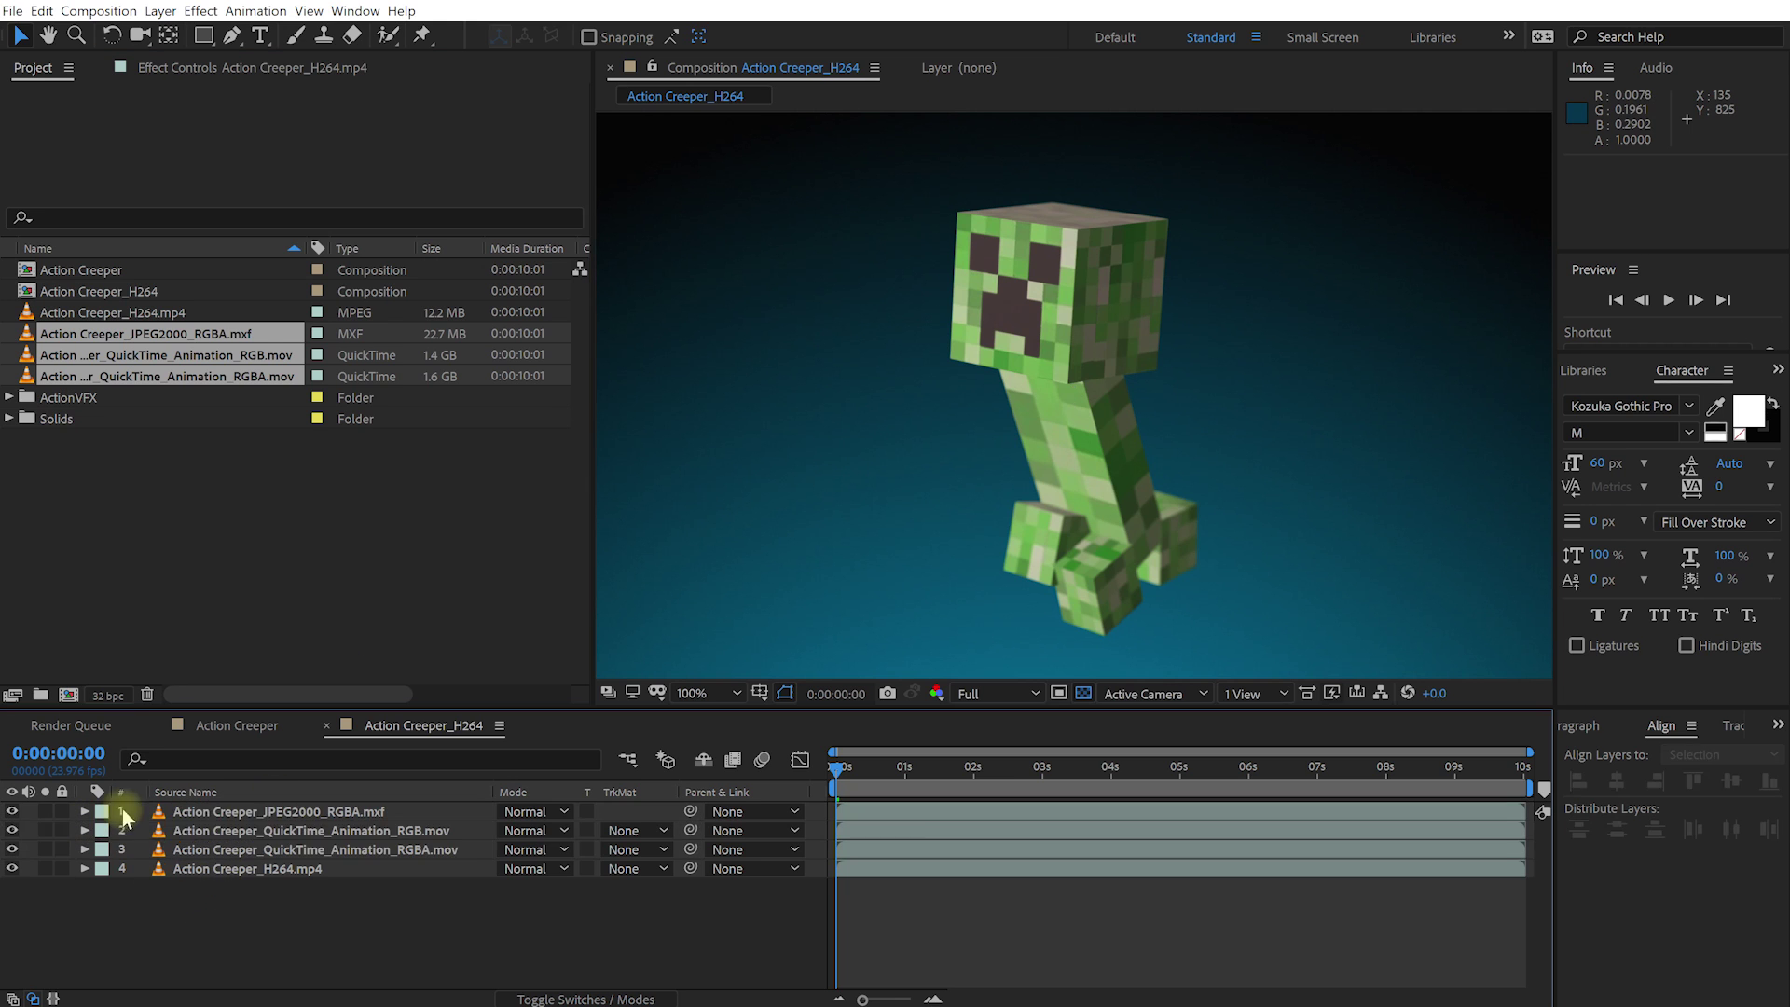
left_click(202, 831)
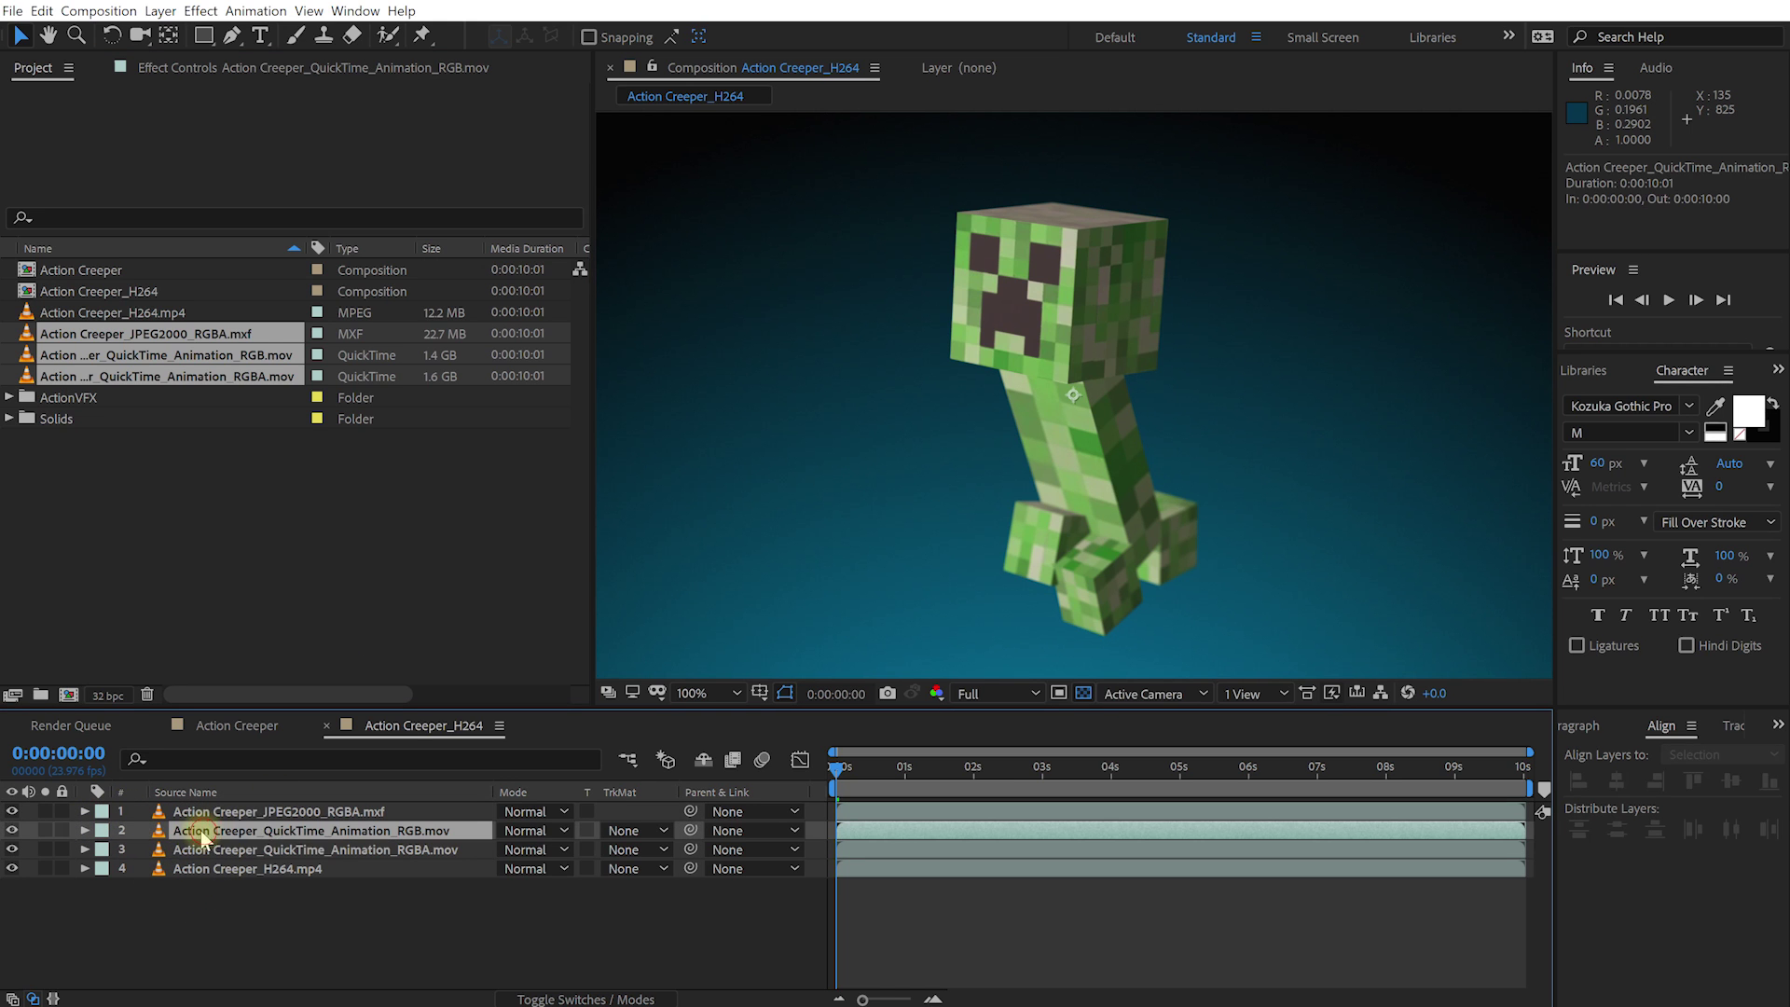
left_click(44, 832)
Inspect the soloed layer's explosion frames zoomed in, then review the QuickTime_Animation_RGB.mov file details
left_click_drag(840, 766, 1189, 759)
key("period")
left_click(1173, 766)
left_click_drag(1043, 774, 806, 791)
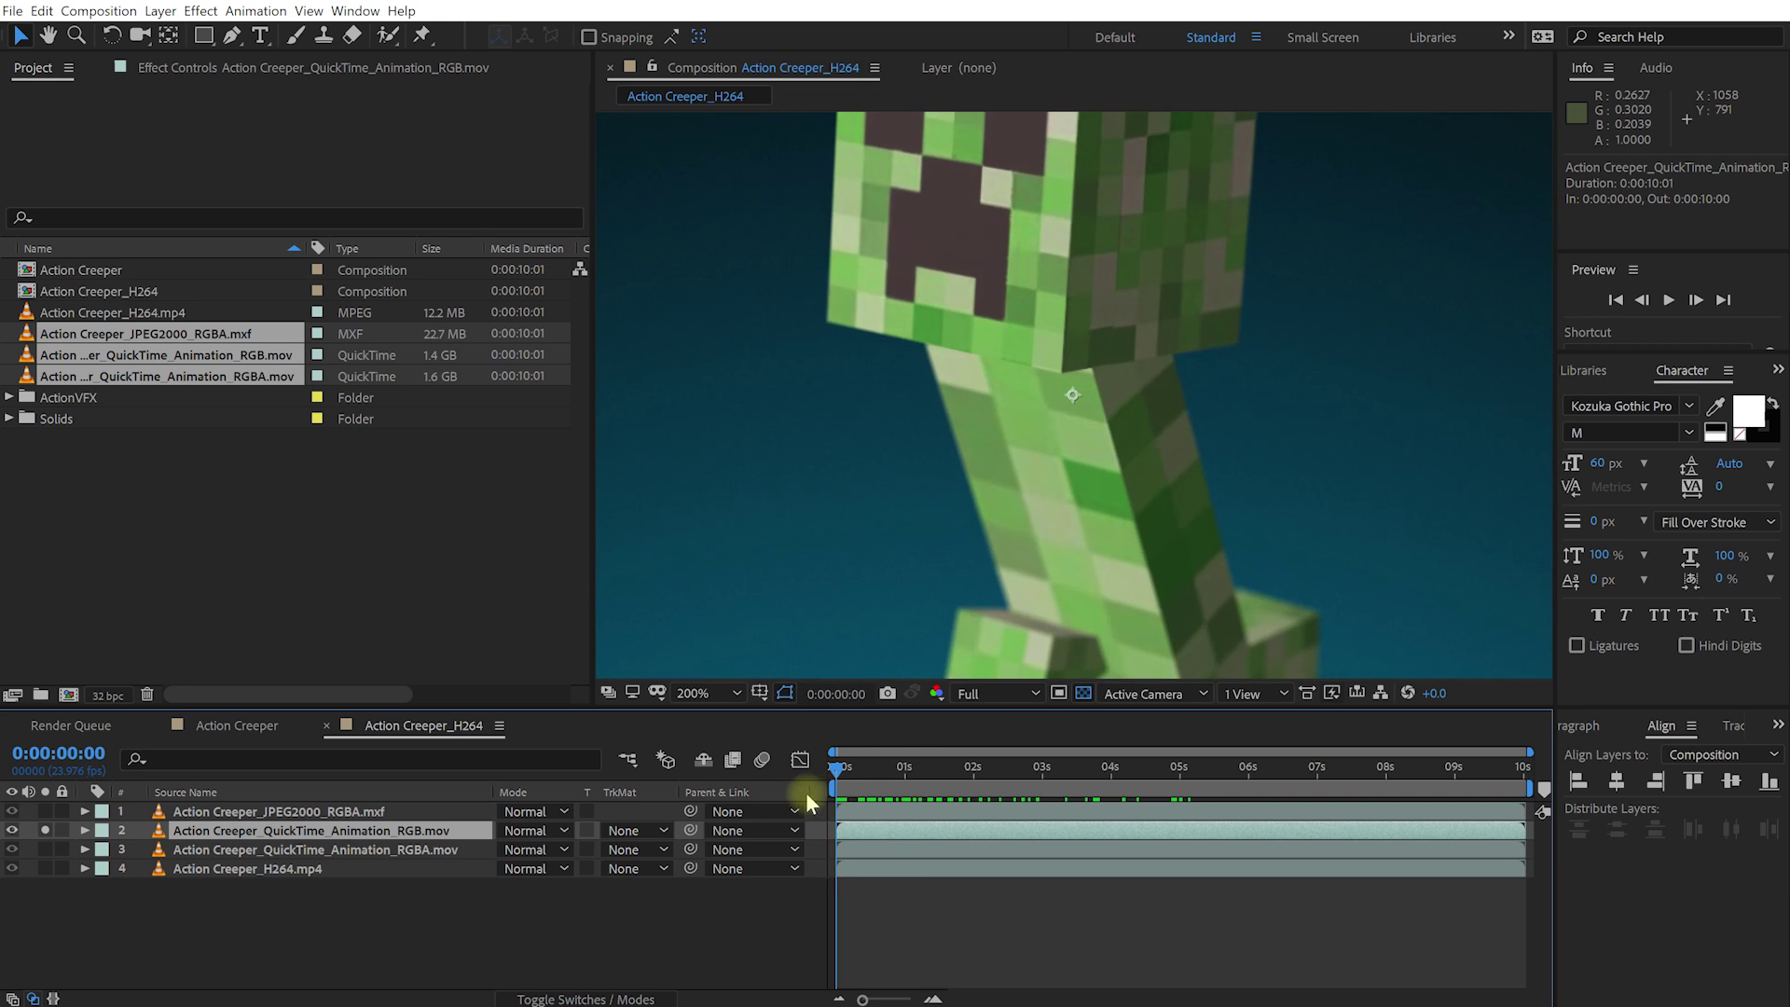
key("comma")
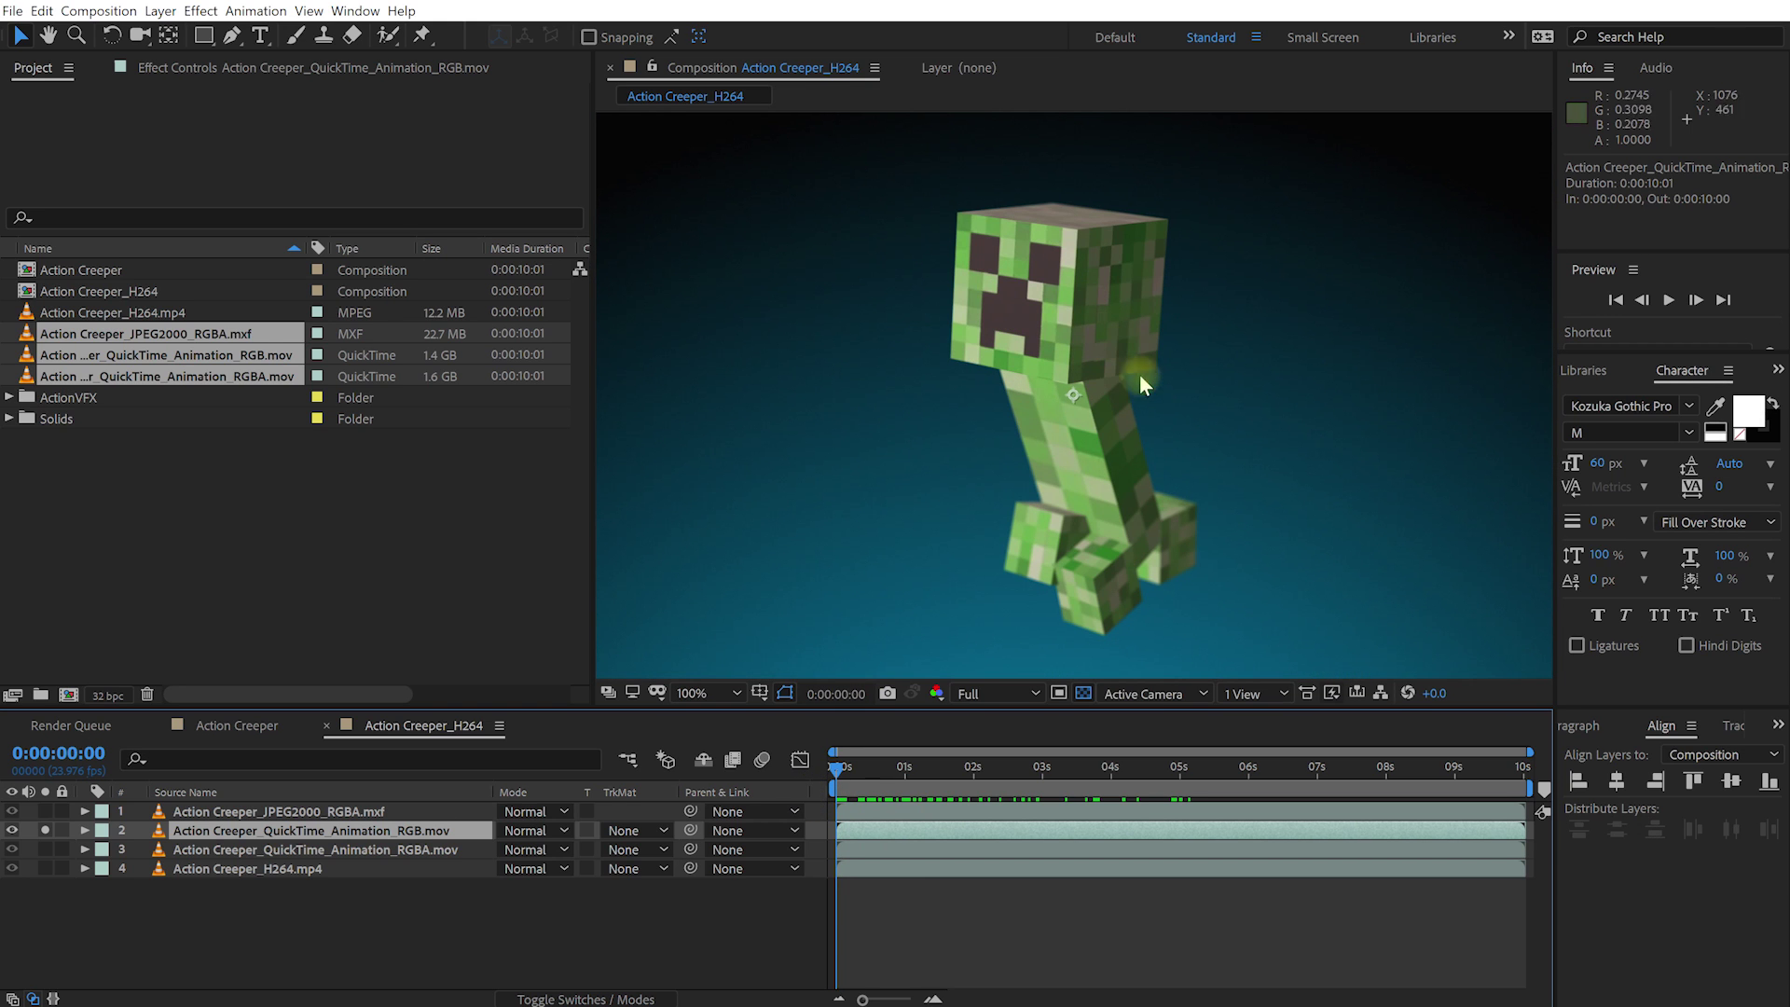
left_click(233, 358)
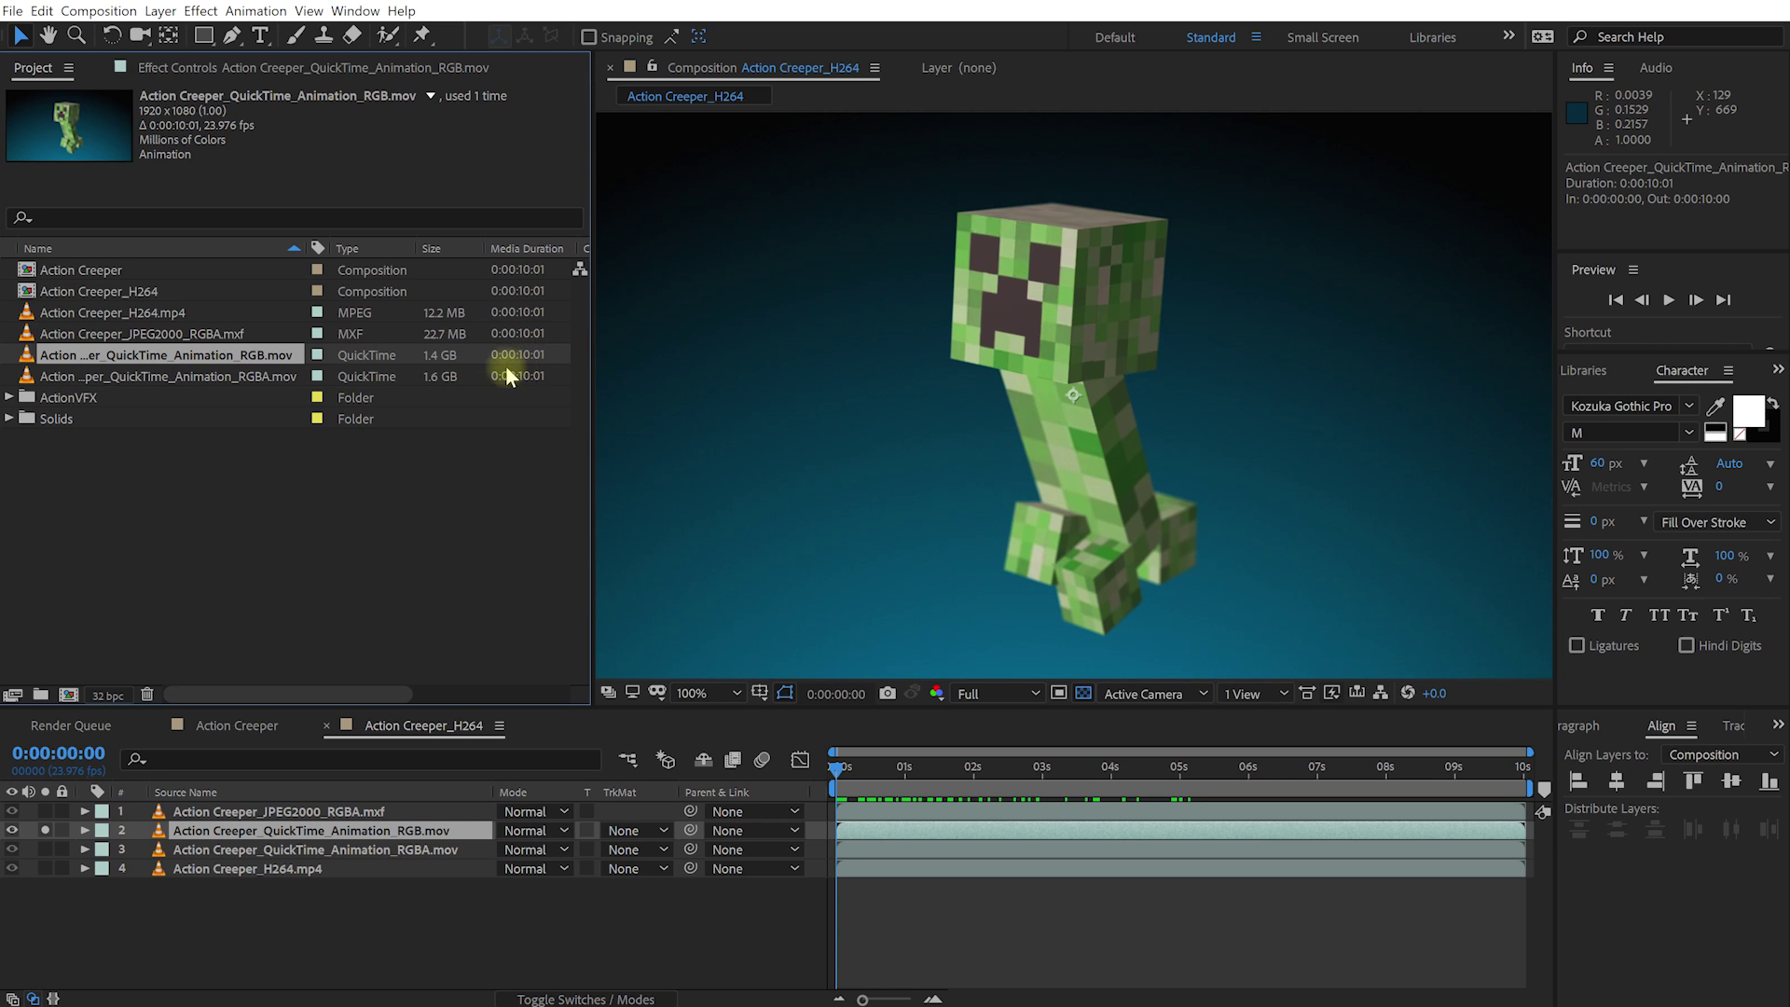
left_click(265, 869)
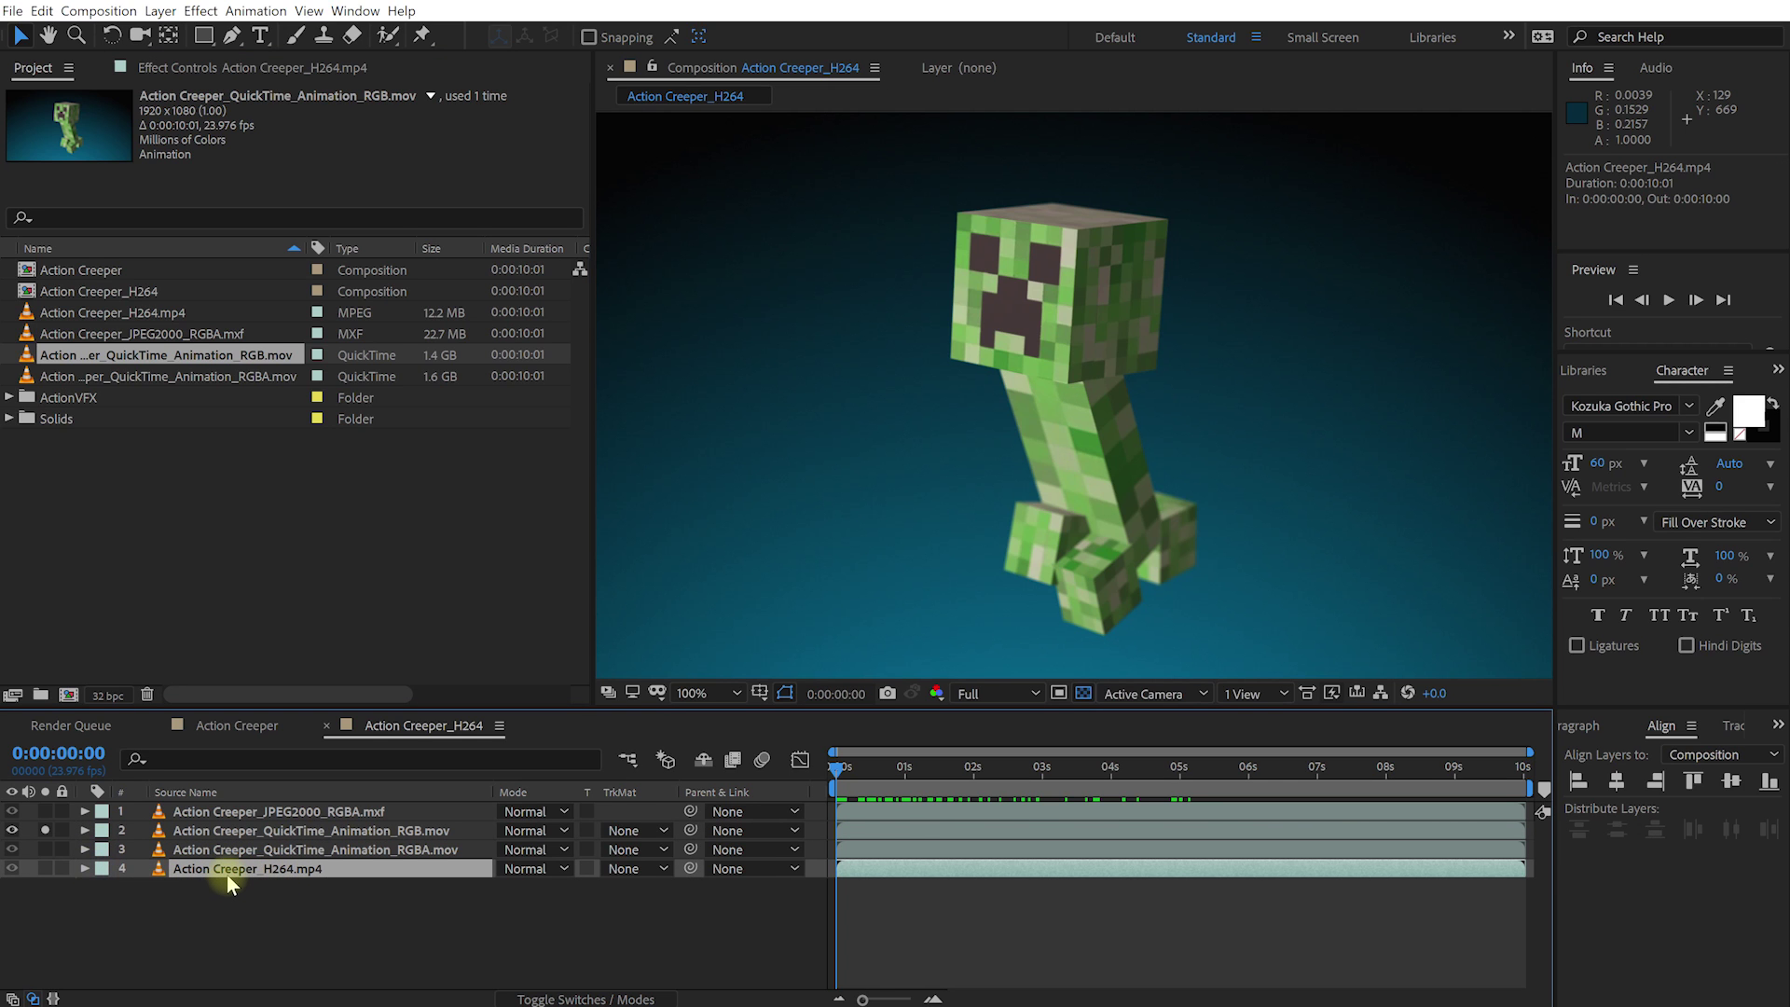
Solo the H264.mp4 layer and move to the explosion frame at 0:00:00:14
left_click(46, 830)
left_click(45, 868)
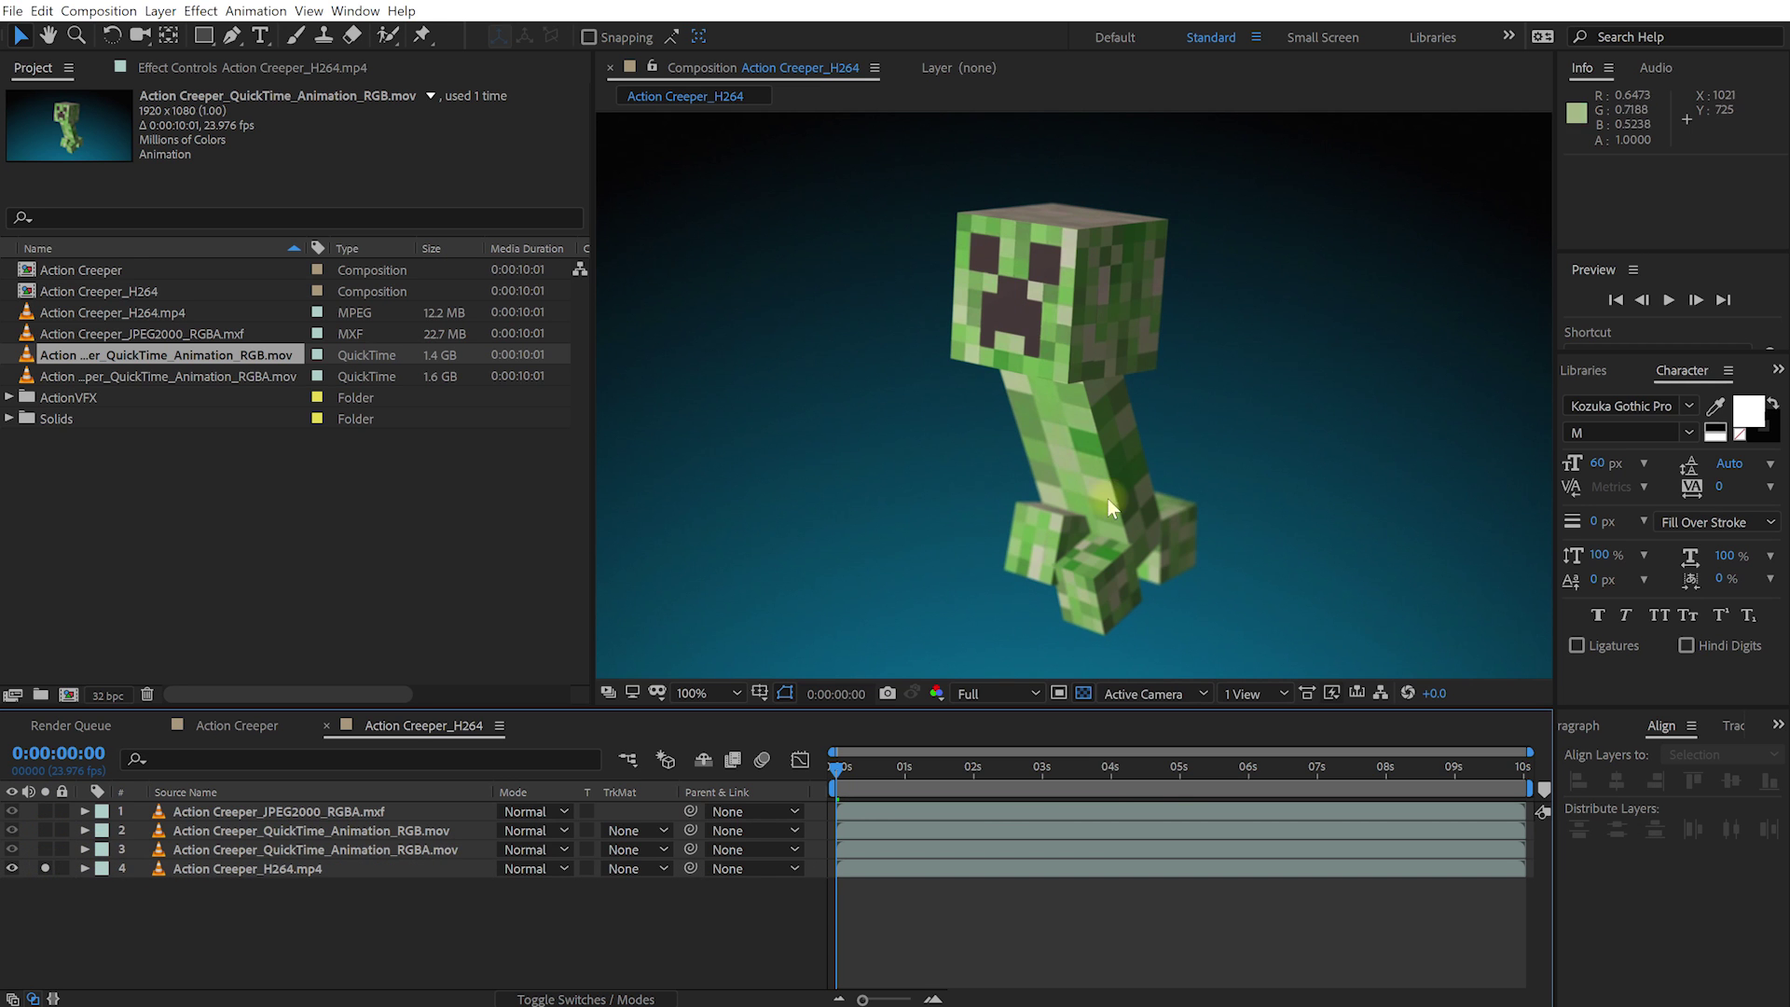
key("period")
key("comma")
mouse_move(848, 765)
left_mouse_down()
mouse_move(909, 769)
mouse_move(876, 775)
left_mouse_up()
key("space")
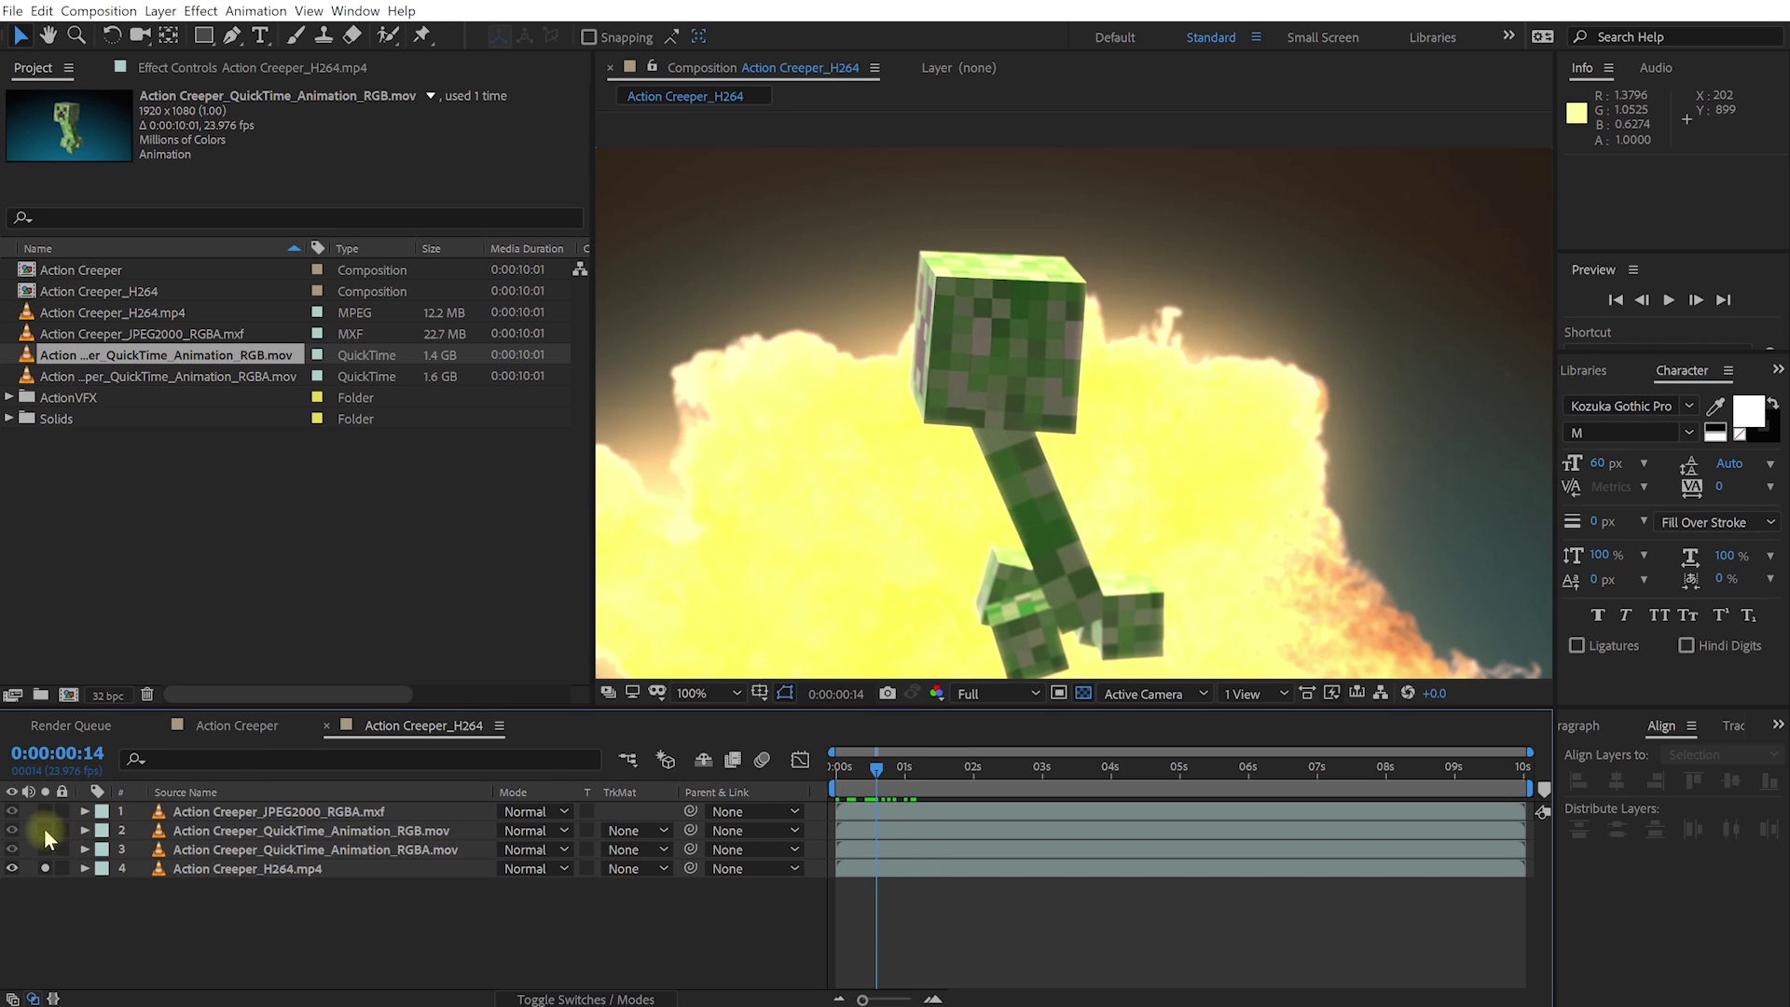
Toggle solo on the QuickTime Animation RGB layer to compare, then view the H264.mp4 file details
left_click(44, 829)
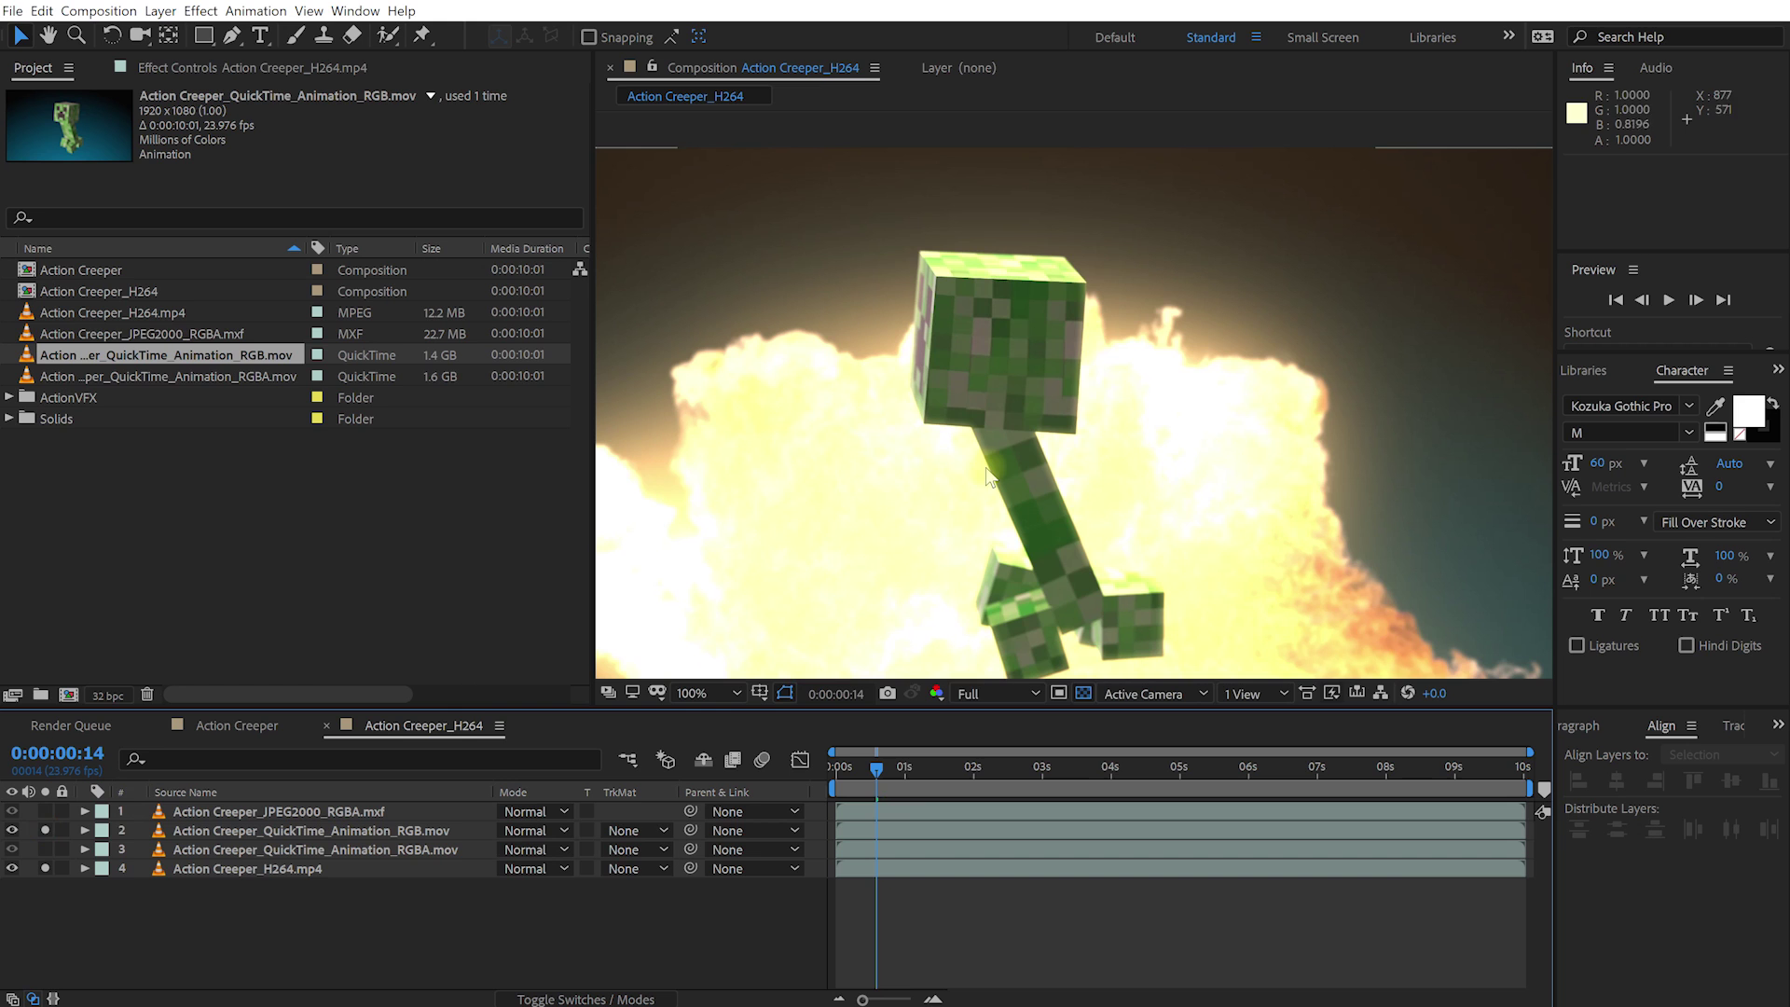
left_click(45, 830)
left_click(196, 868)
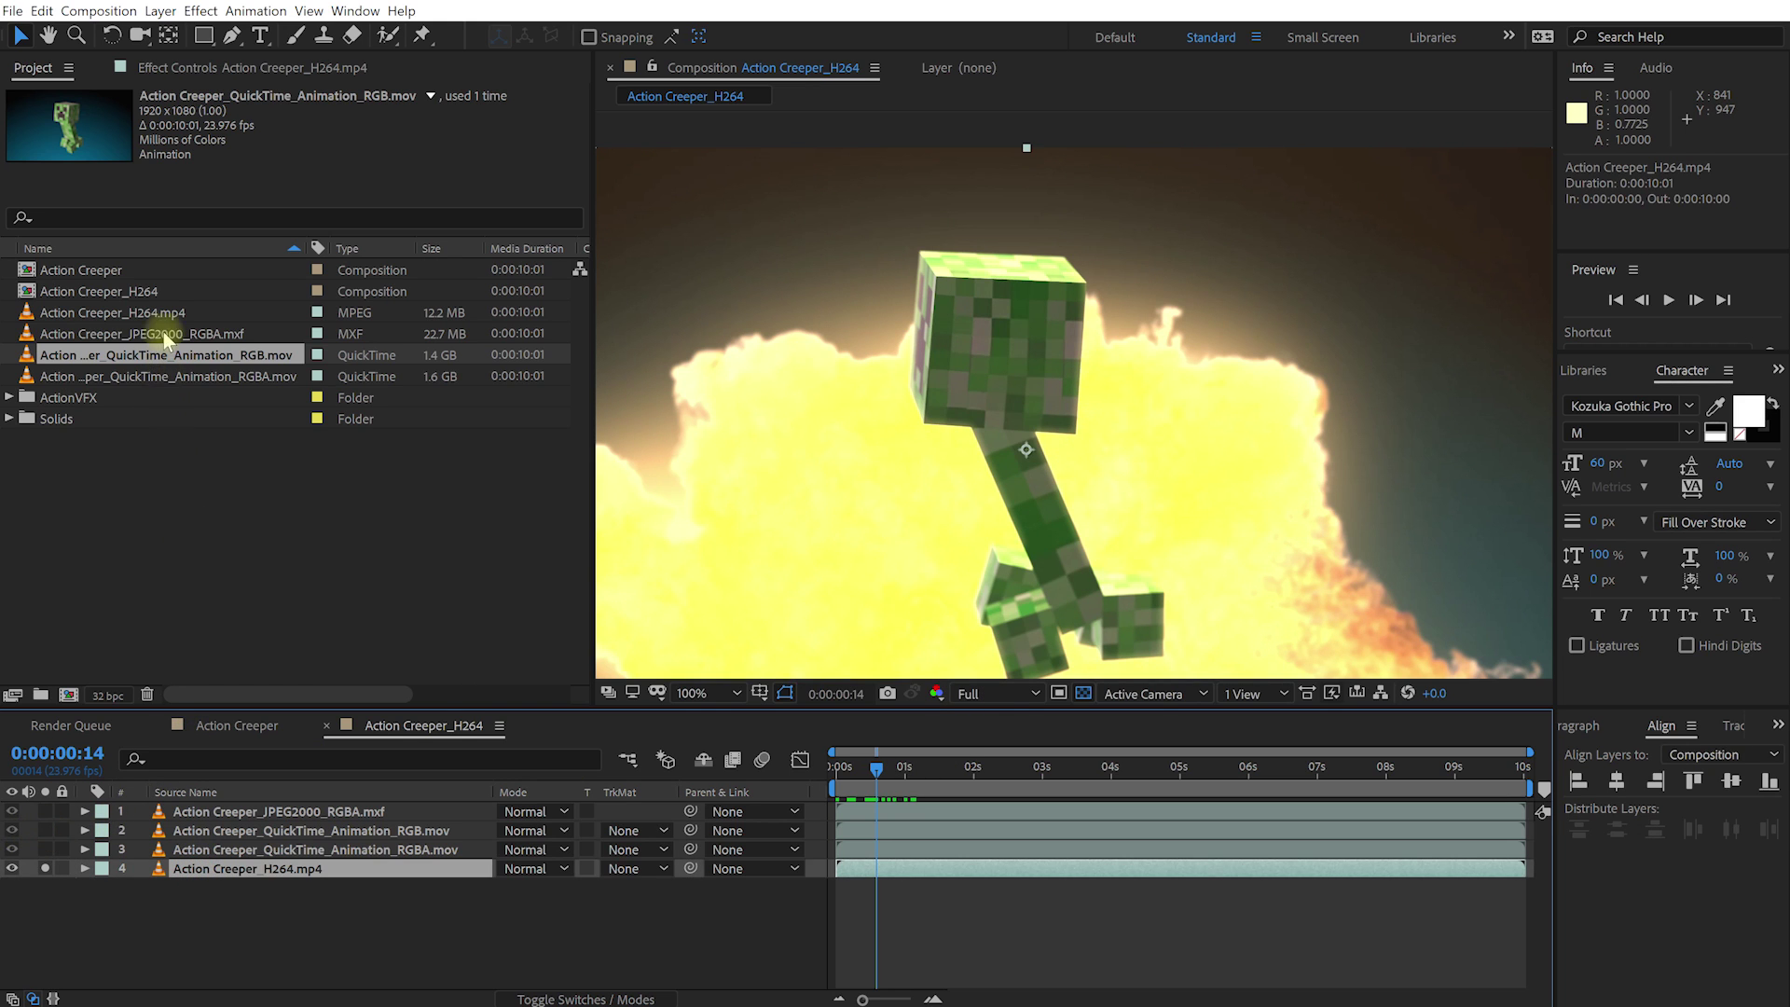
left_click(120, 315)
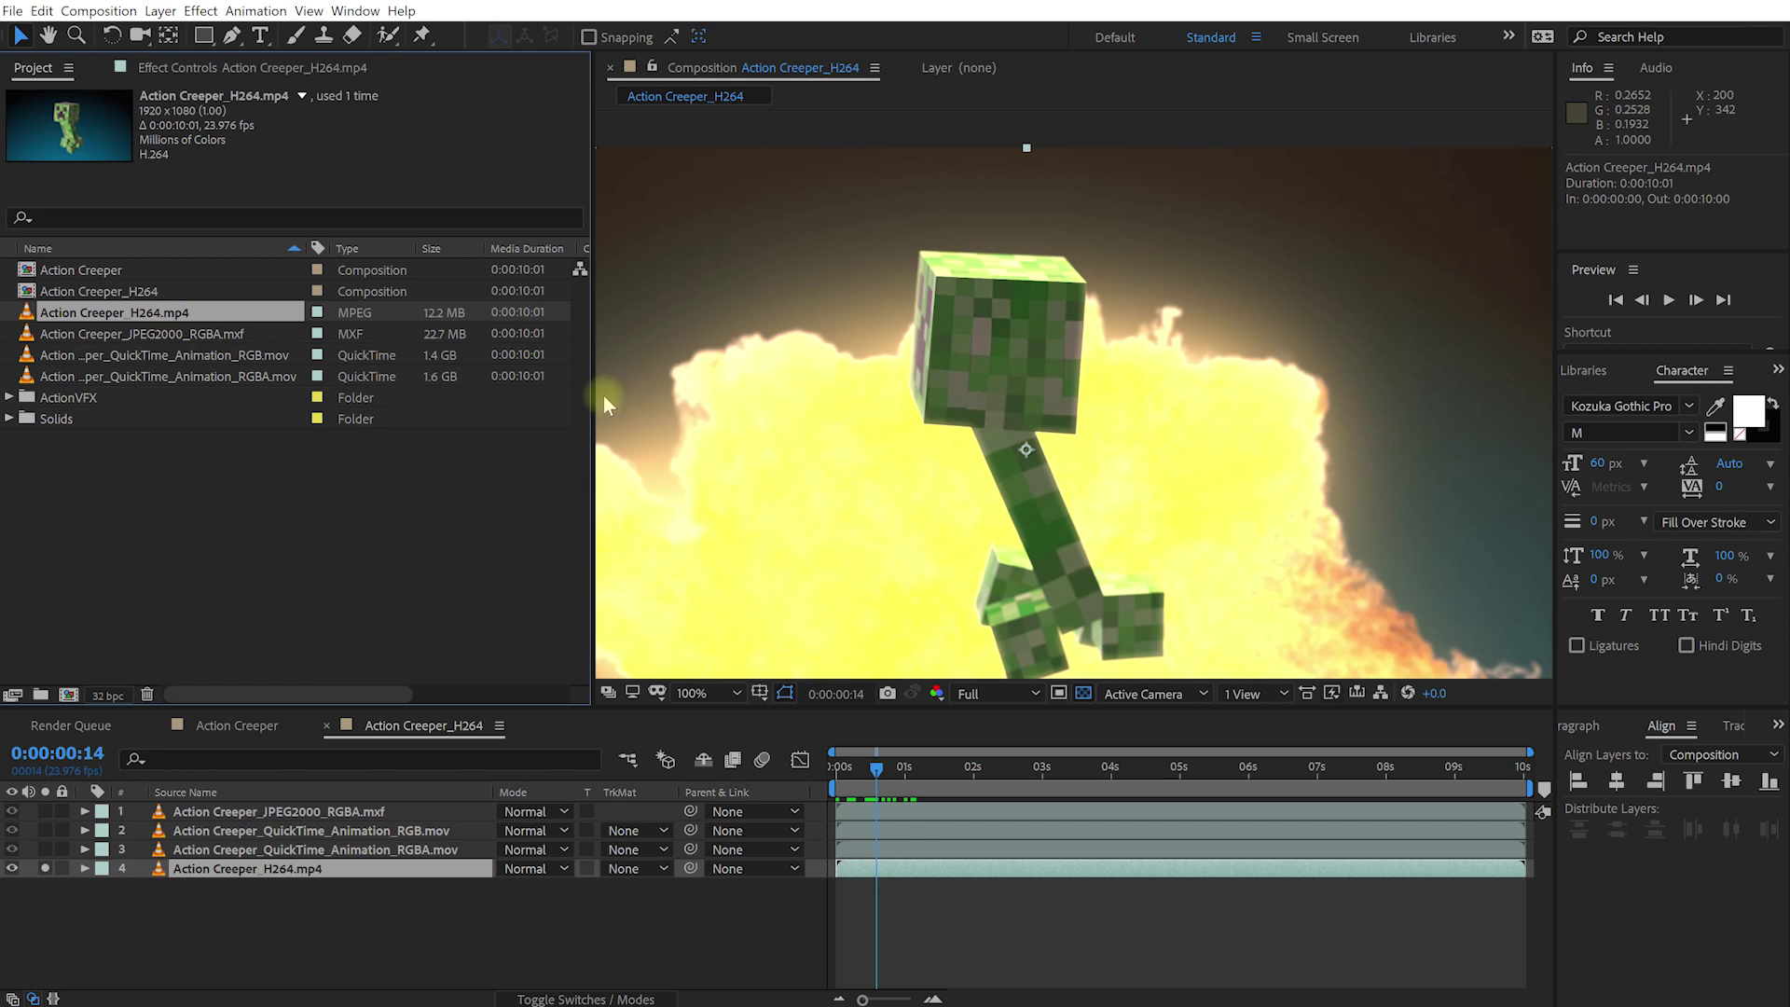
Solo the QuickTime Animation RGBA layer, scrub to 0:00:01:01, and view its file details
left_click(44, 850)
left_click(322, 851)
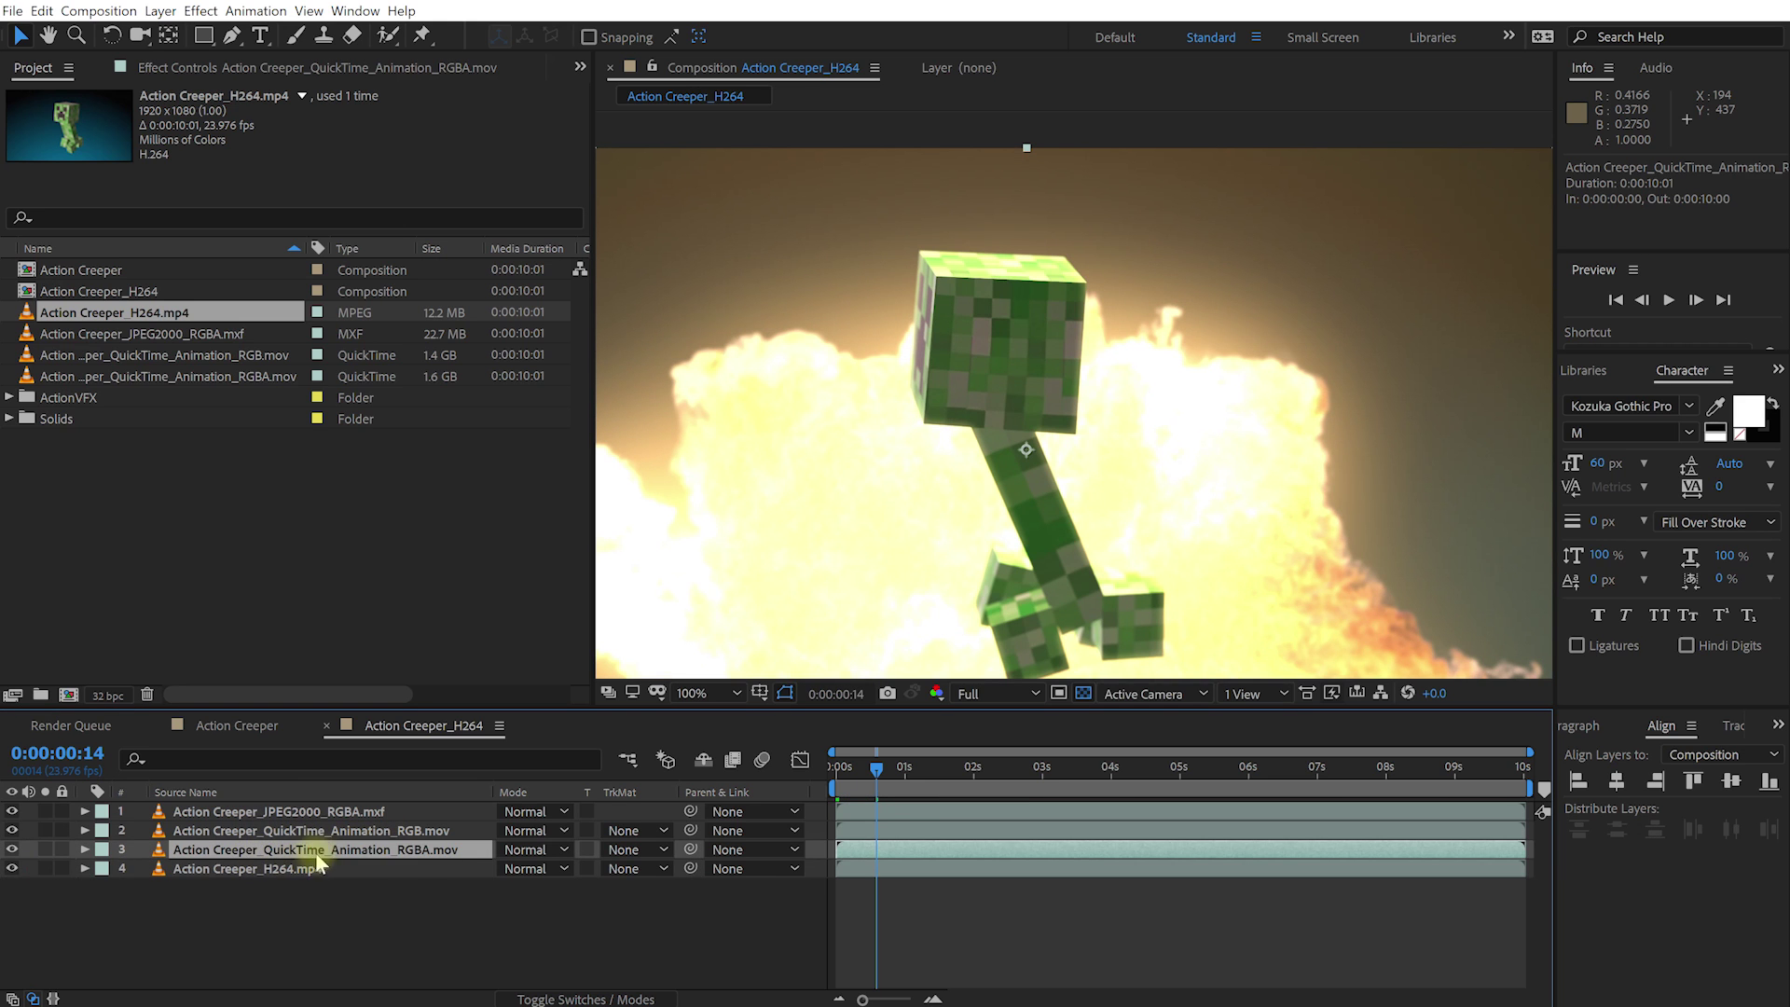
left_click(45, 850)
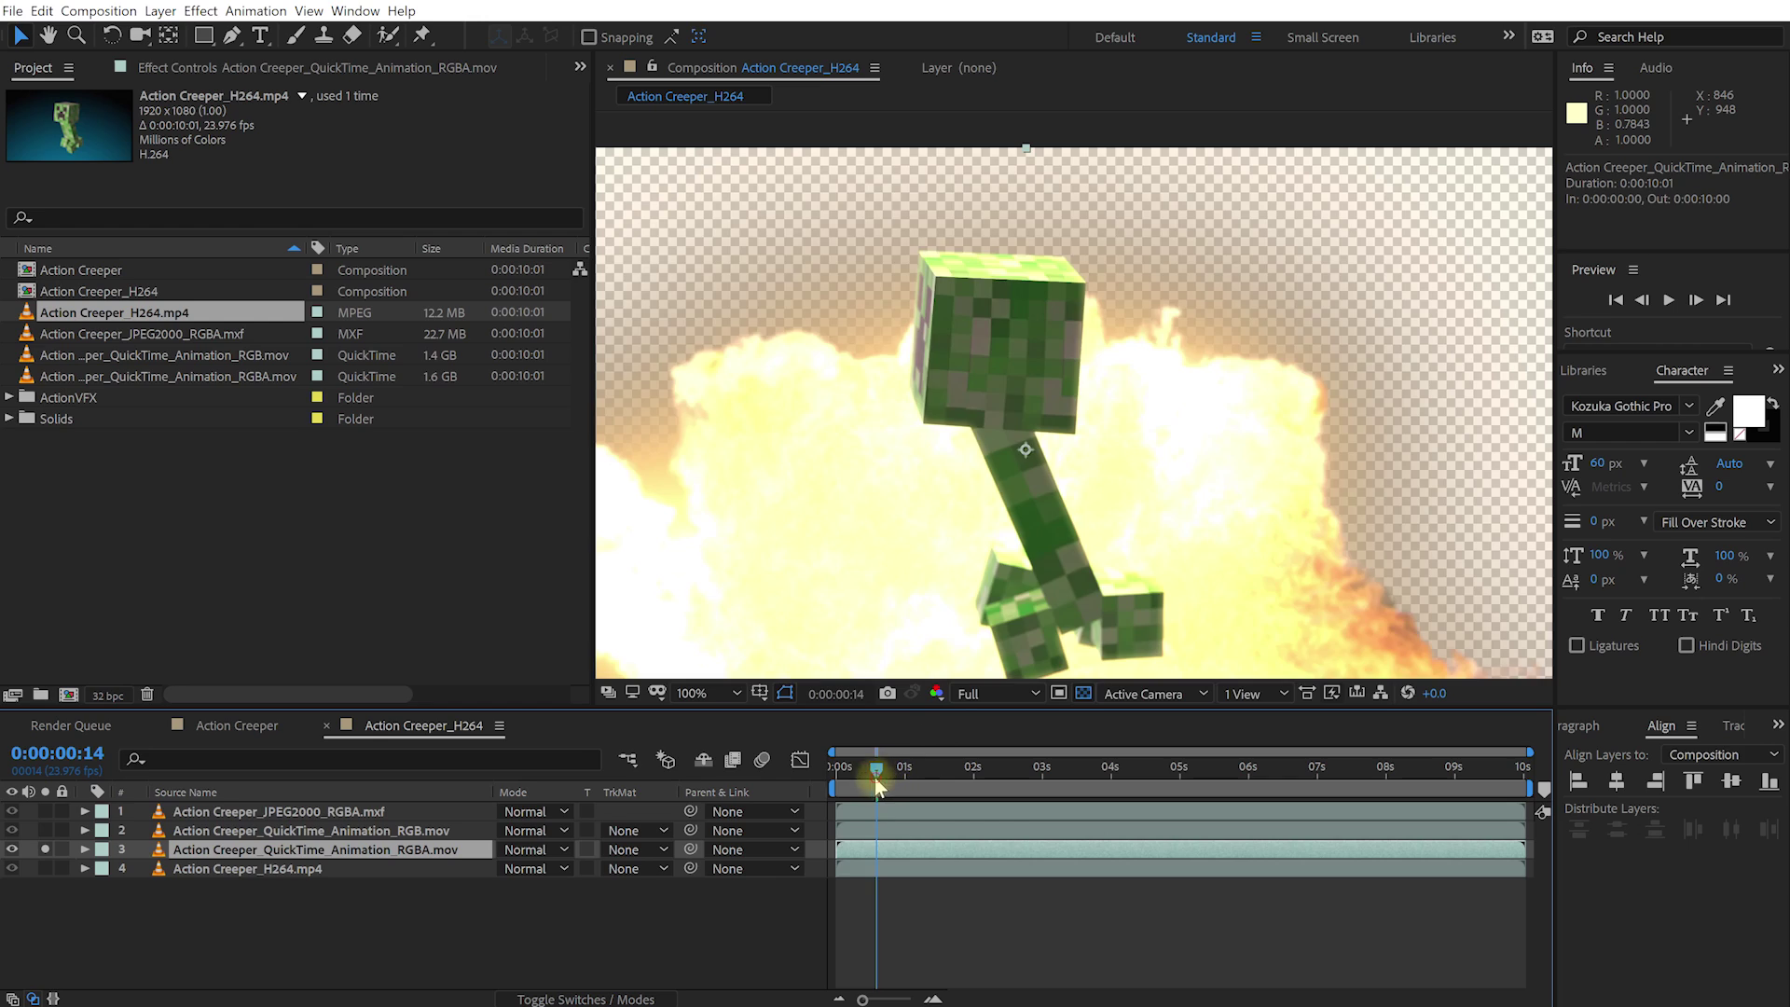
mouse_move(875, 779)
left_mouse_down()
mouse_move(824, 772)
mouse_move(917, 790)
mouse_move(1001, 770)
mouse_move(891, 772)
left_mouse_up()
left_click(256, 377)
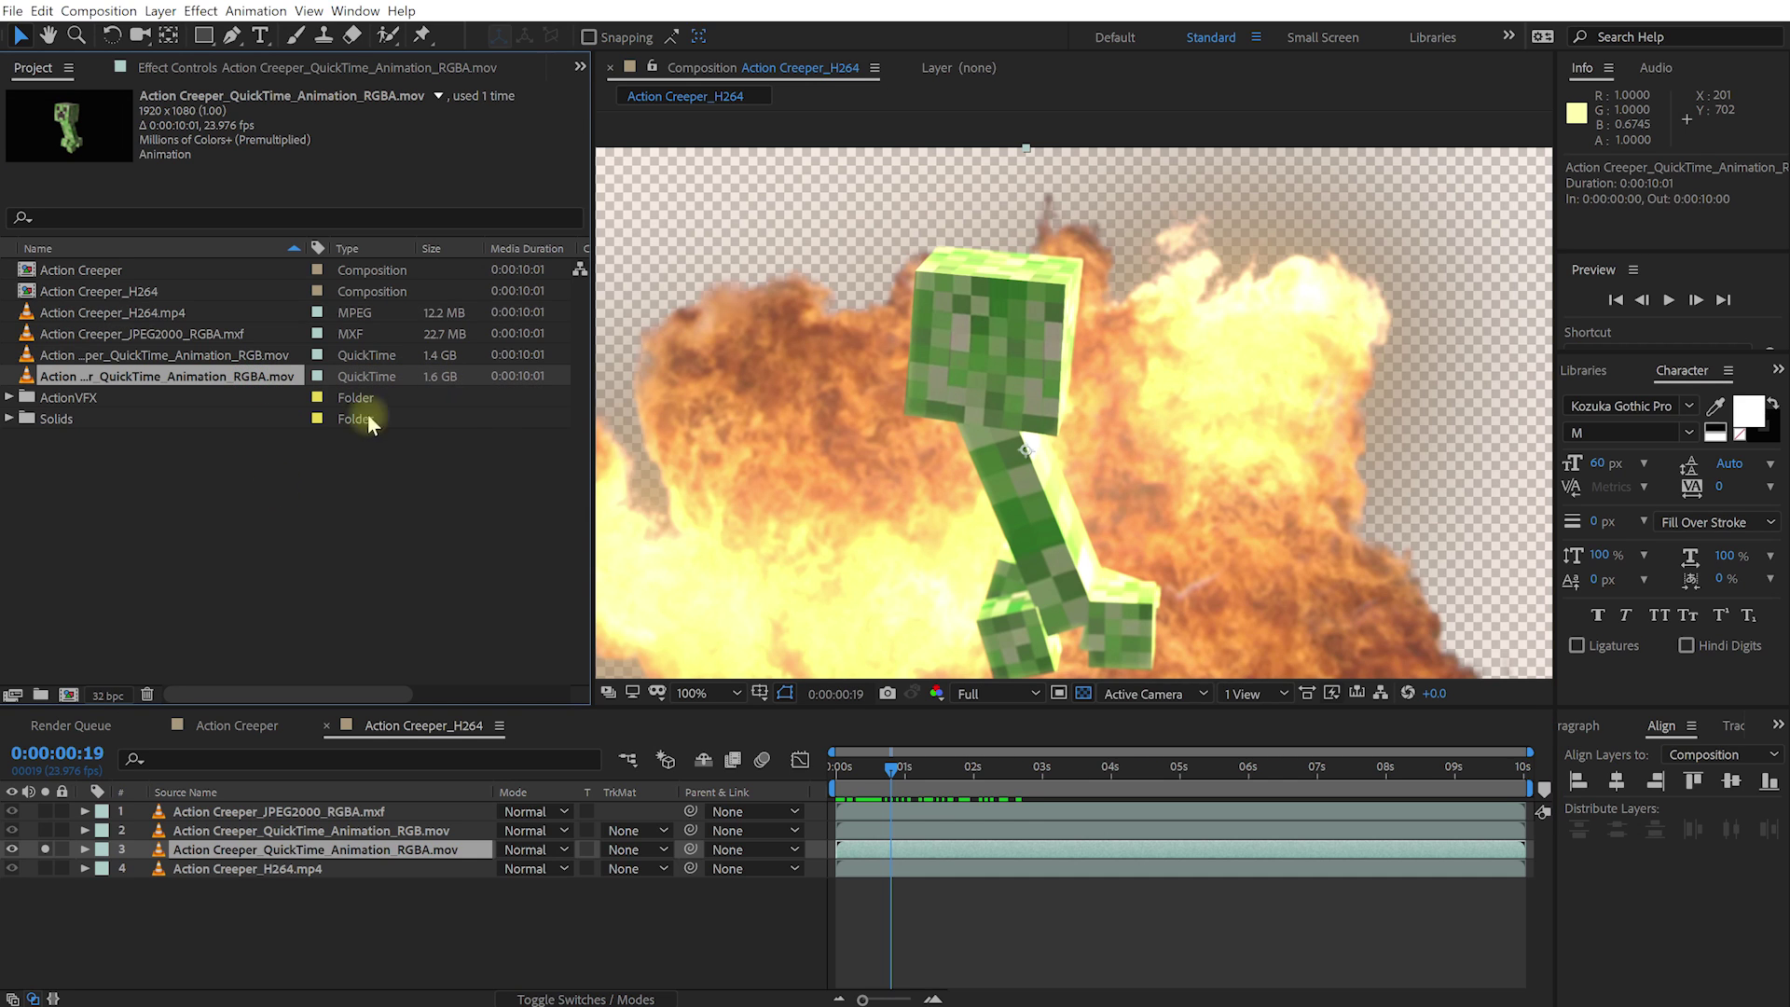
Move the solo to the JPEG2000 RGBA layer and scrub the explosion to 0:00:01:06
left_click(45, 849)
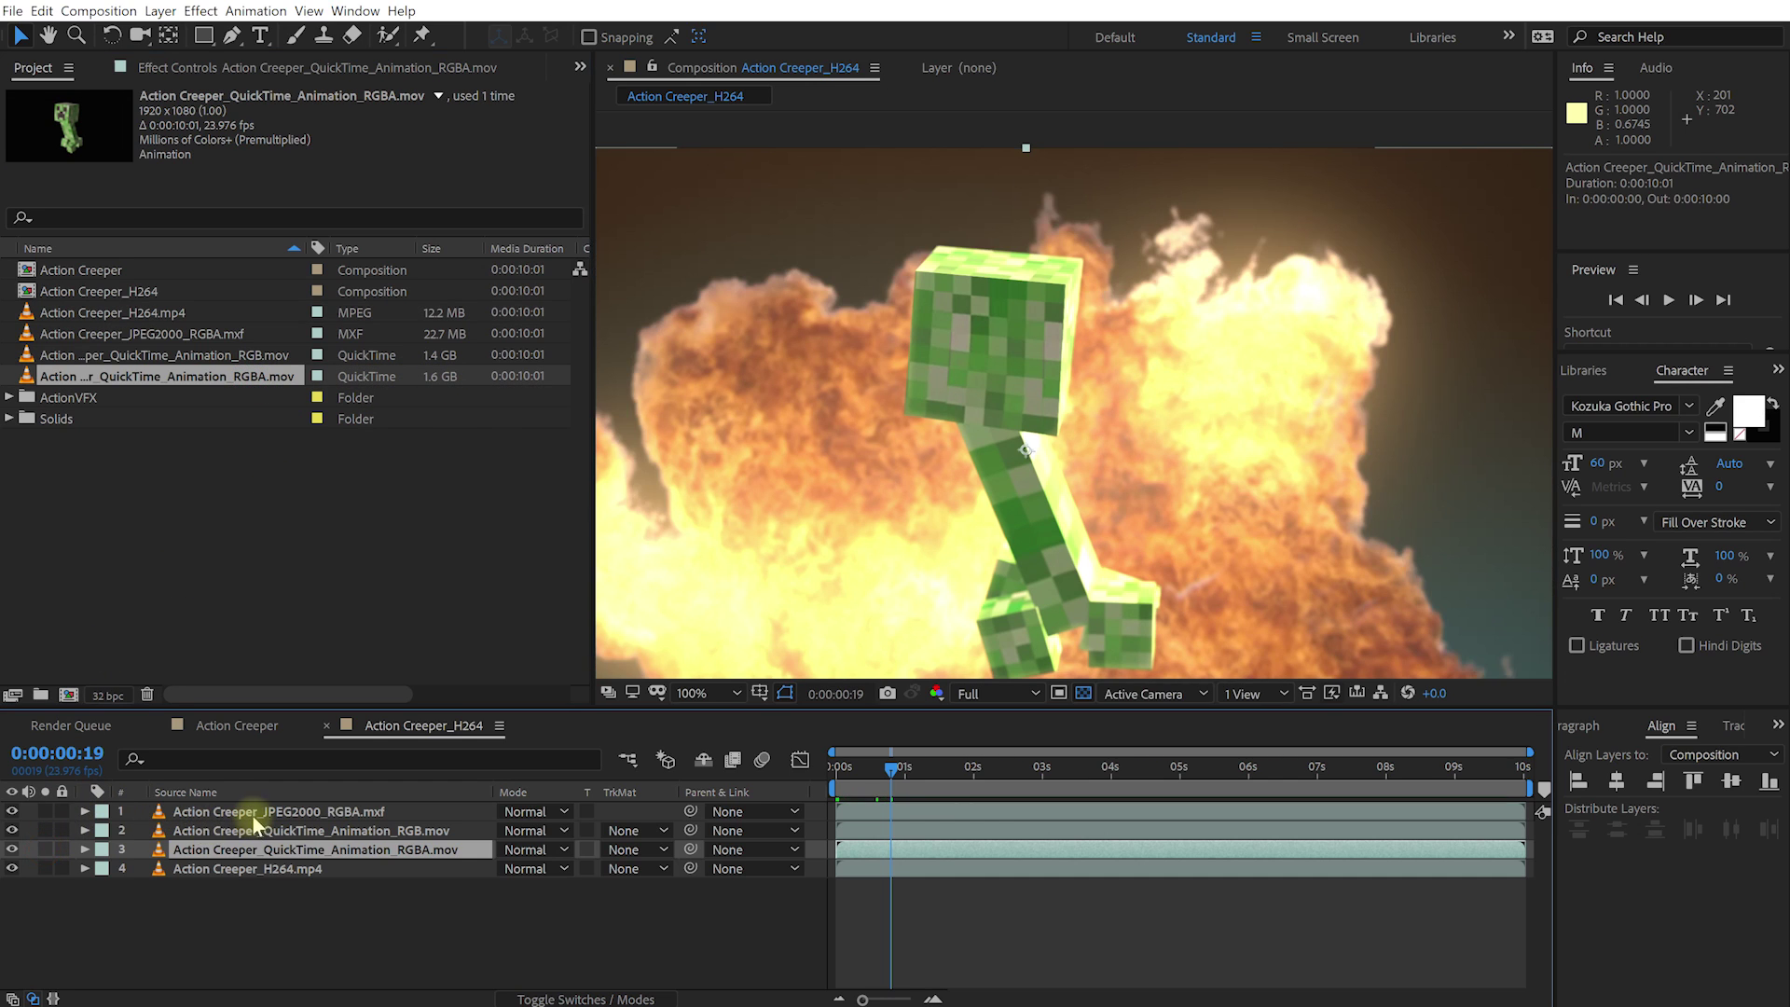
left_click(252, 812)
left_click(42, 809)
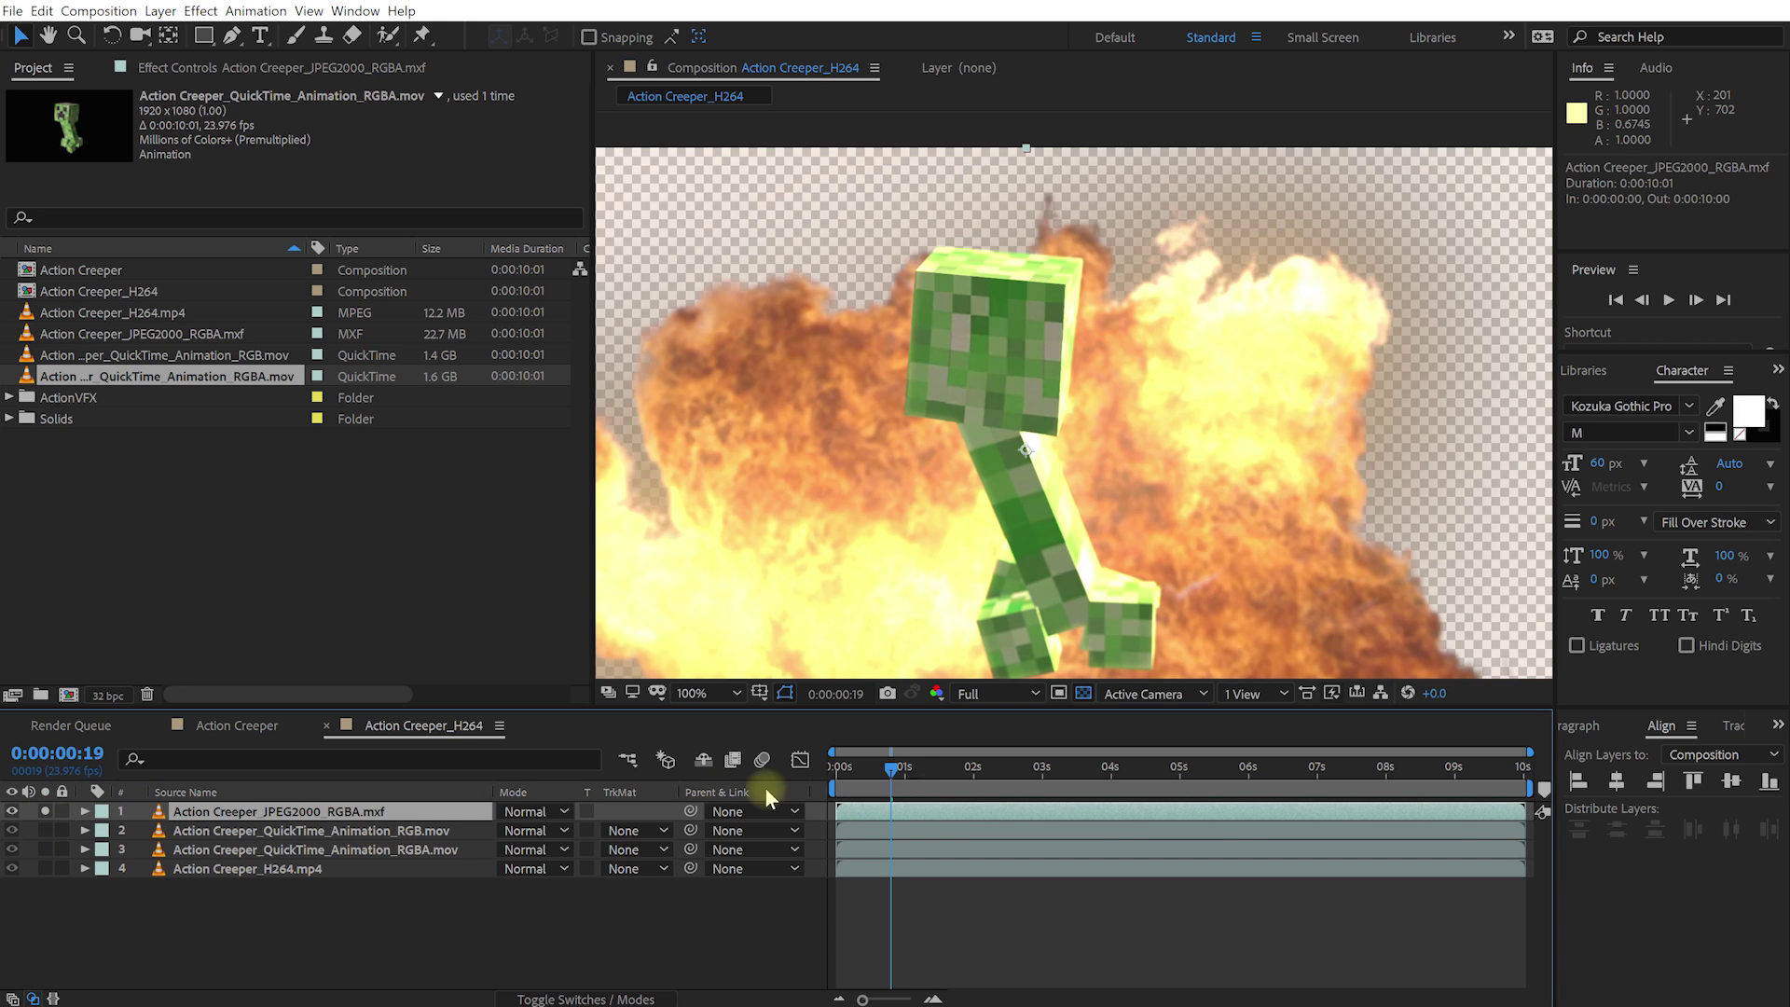
mouse_move(882, 770)
left_mouse_down()
mouse_move(865, 770)
mouse_move(938, 790)
mouse_move(878, 790)
mouse_move(902, 790)
left_mouse_up()
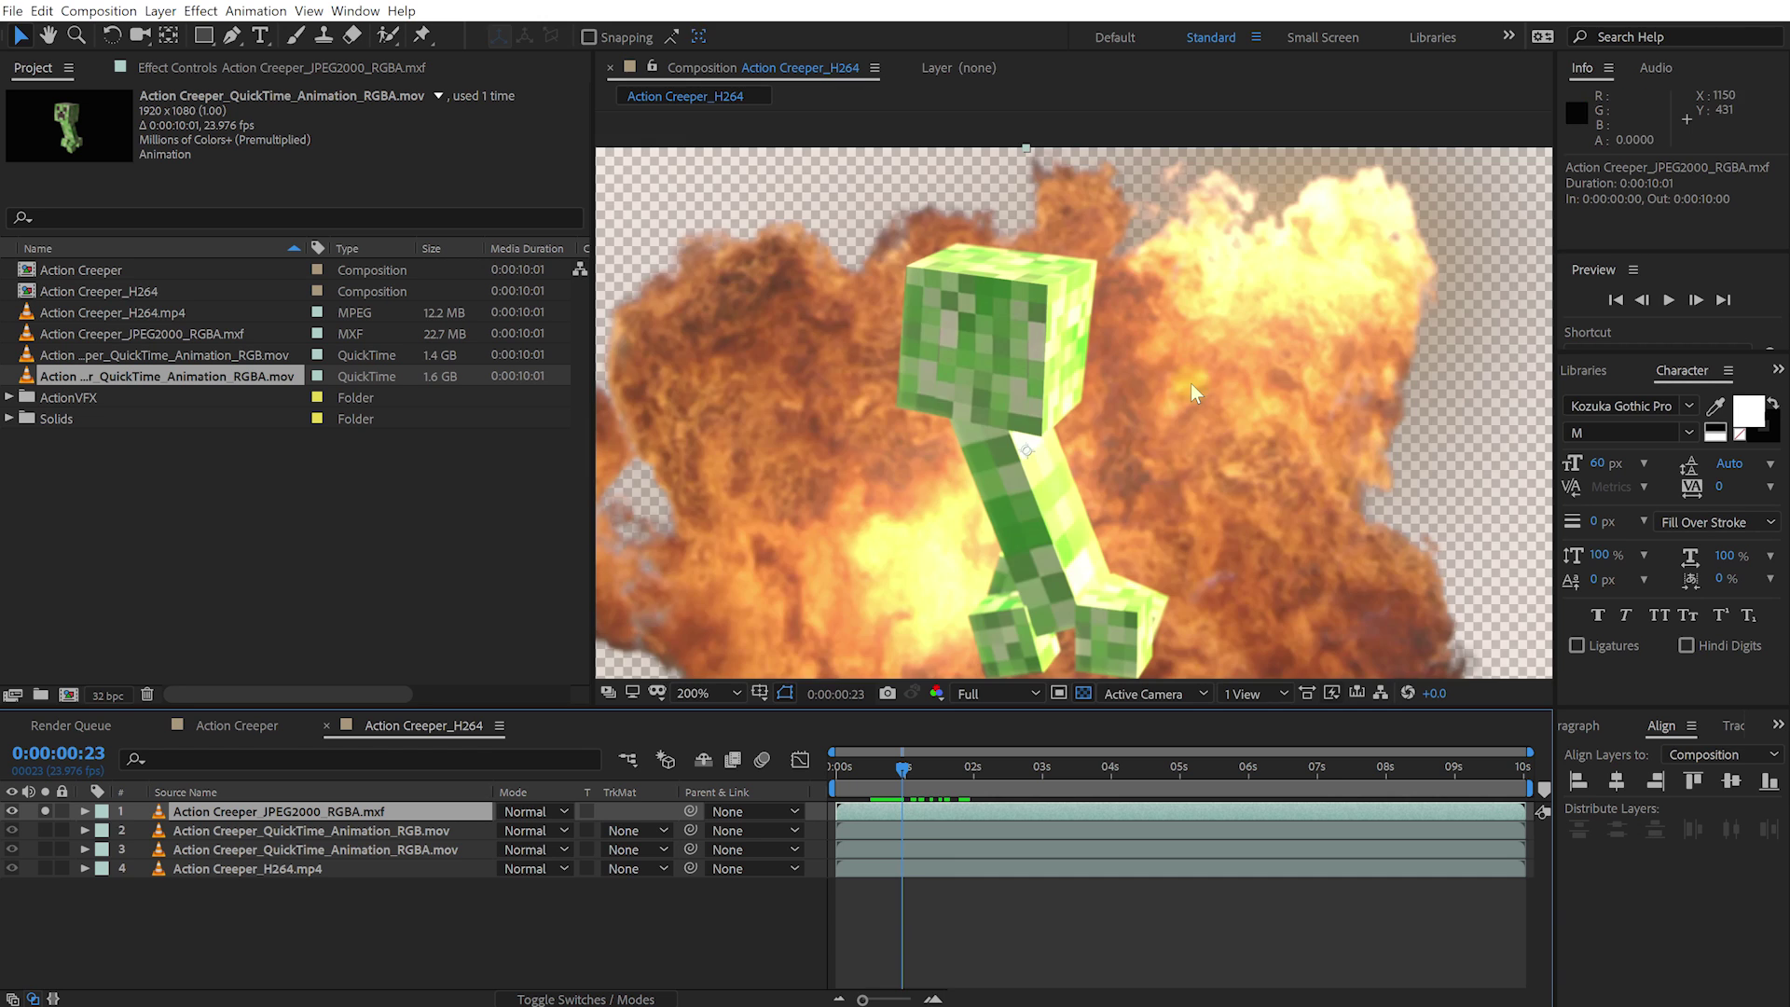
Flip between the two RGBA exports' smoke, then leave only the JPEG2000 layer soloed
scroll(1190, 383, "up", 1)
left_click(45, 849)
left_click(43, 809)
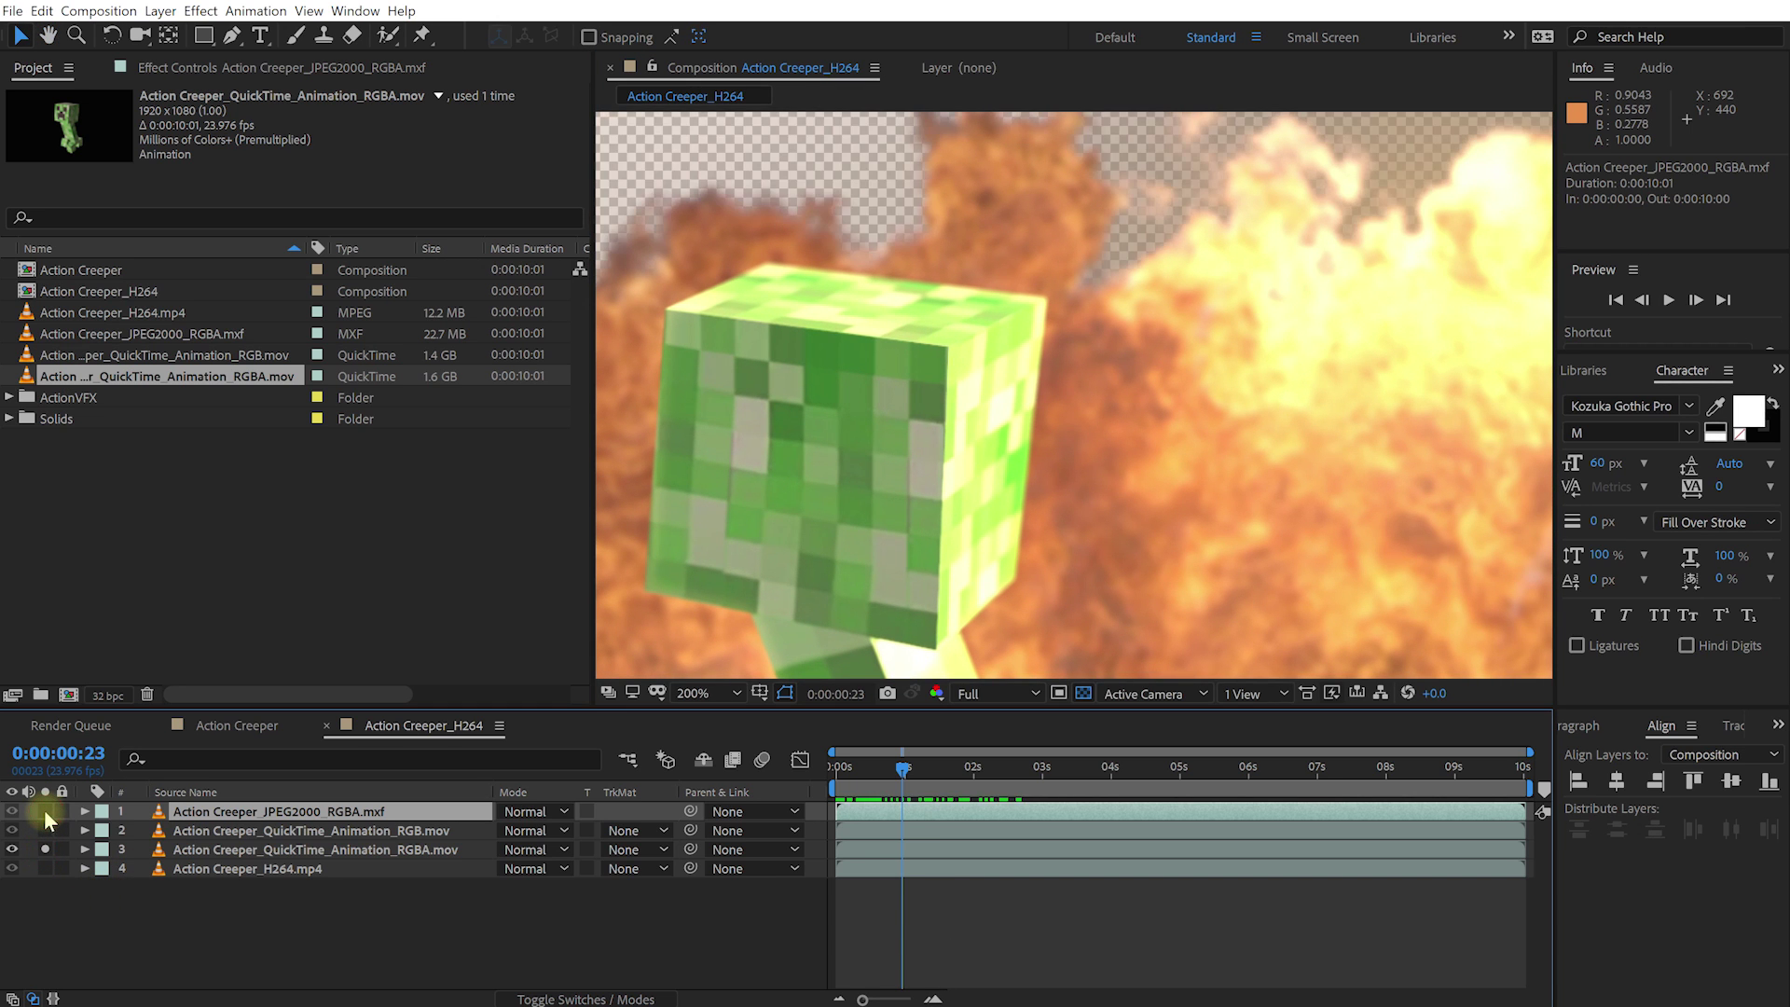
left_click(43, 809)
left_click(43, 809)
left_click(43, 809)
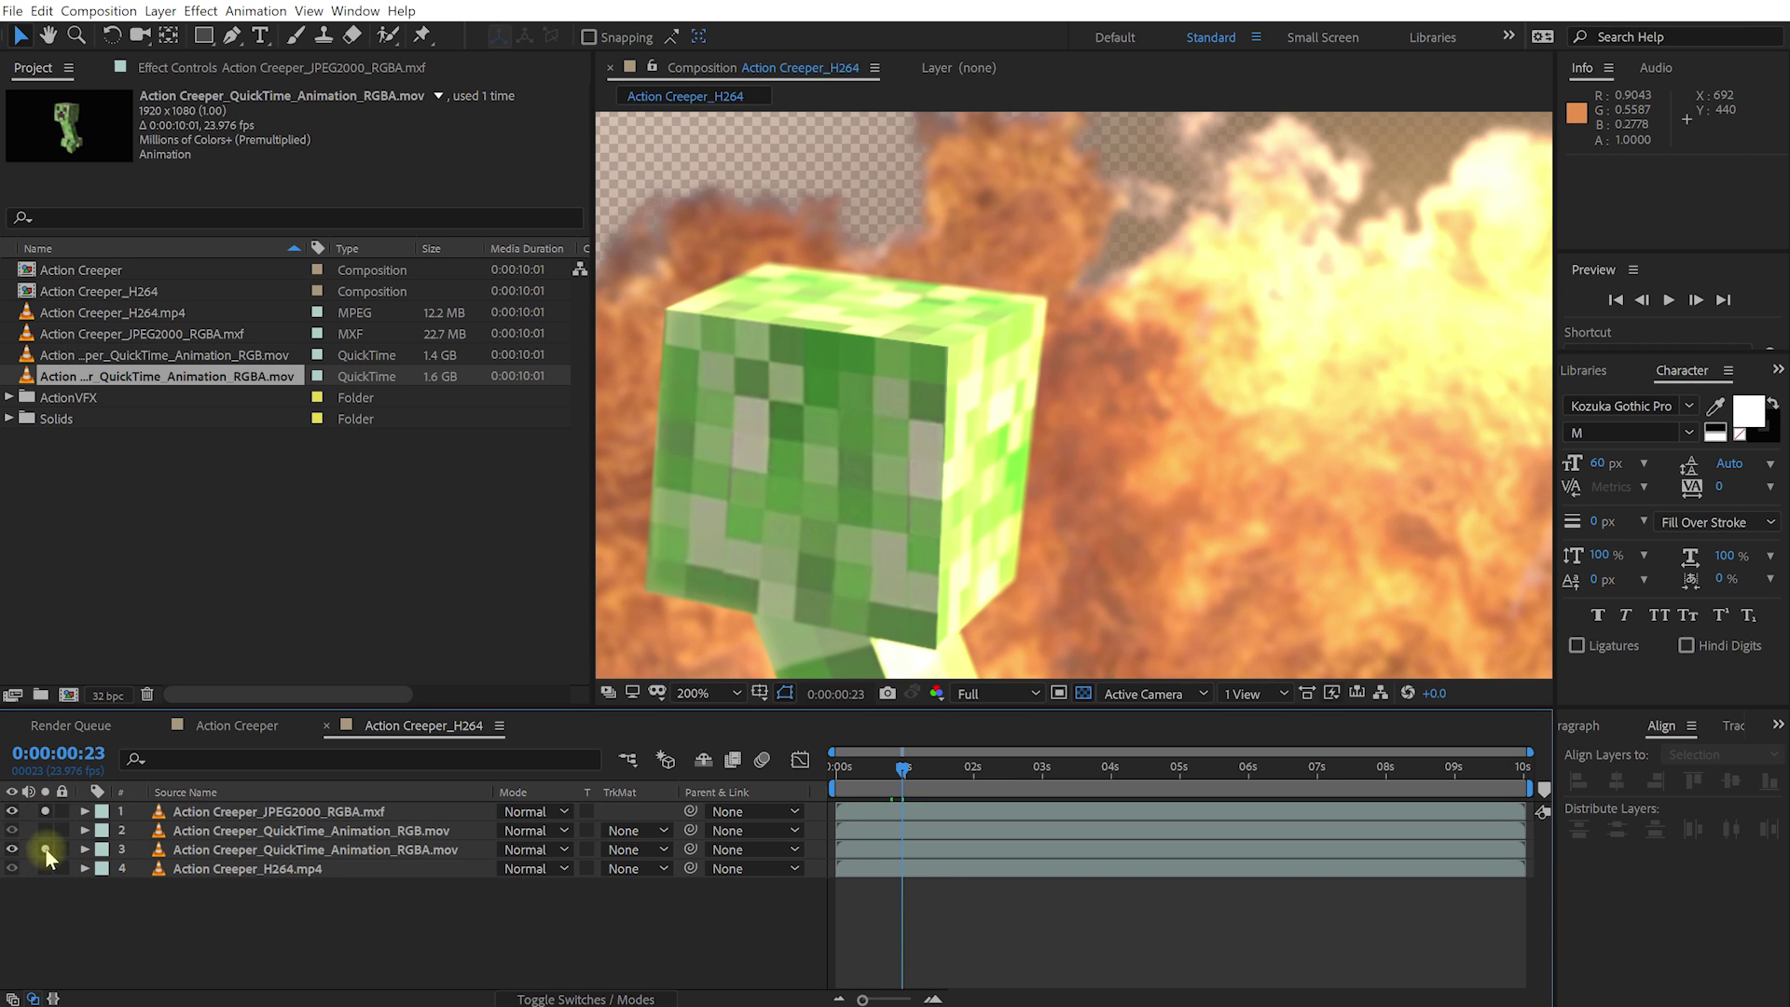
left_click(44, 850)
Scrub the JPEG2000 layer past 0:00:02:06 through the smoke, with the frame fitted in the viewer
scroll(998, 499, "down", 1)
left_click_drag(913, 770, 1020, 746)
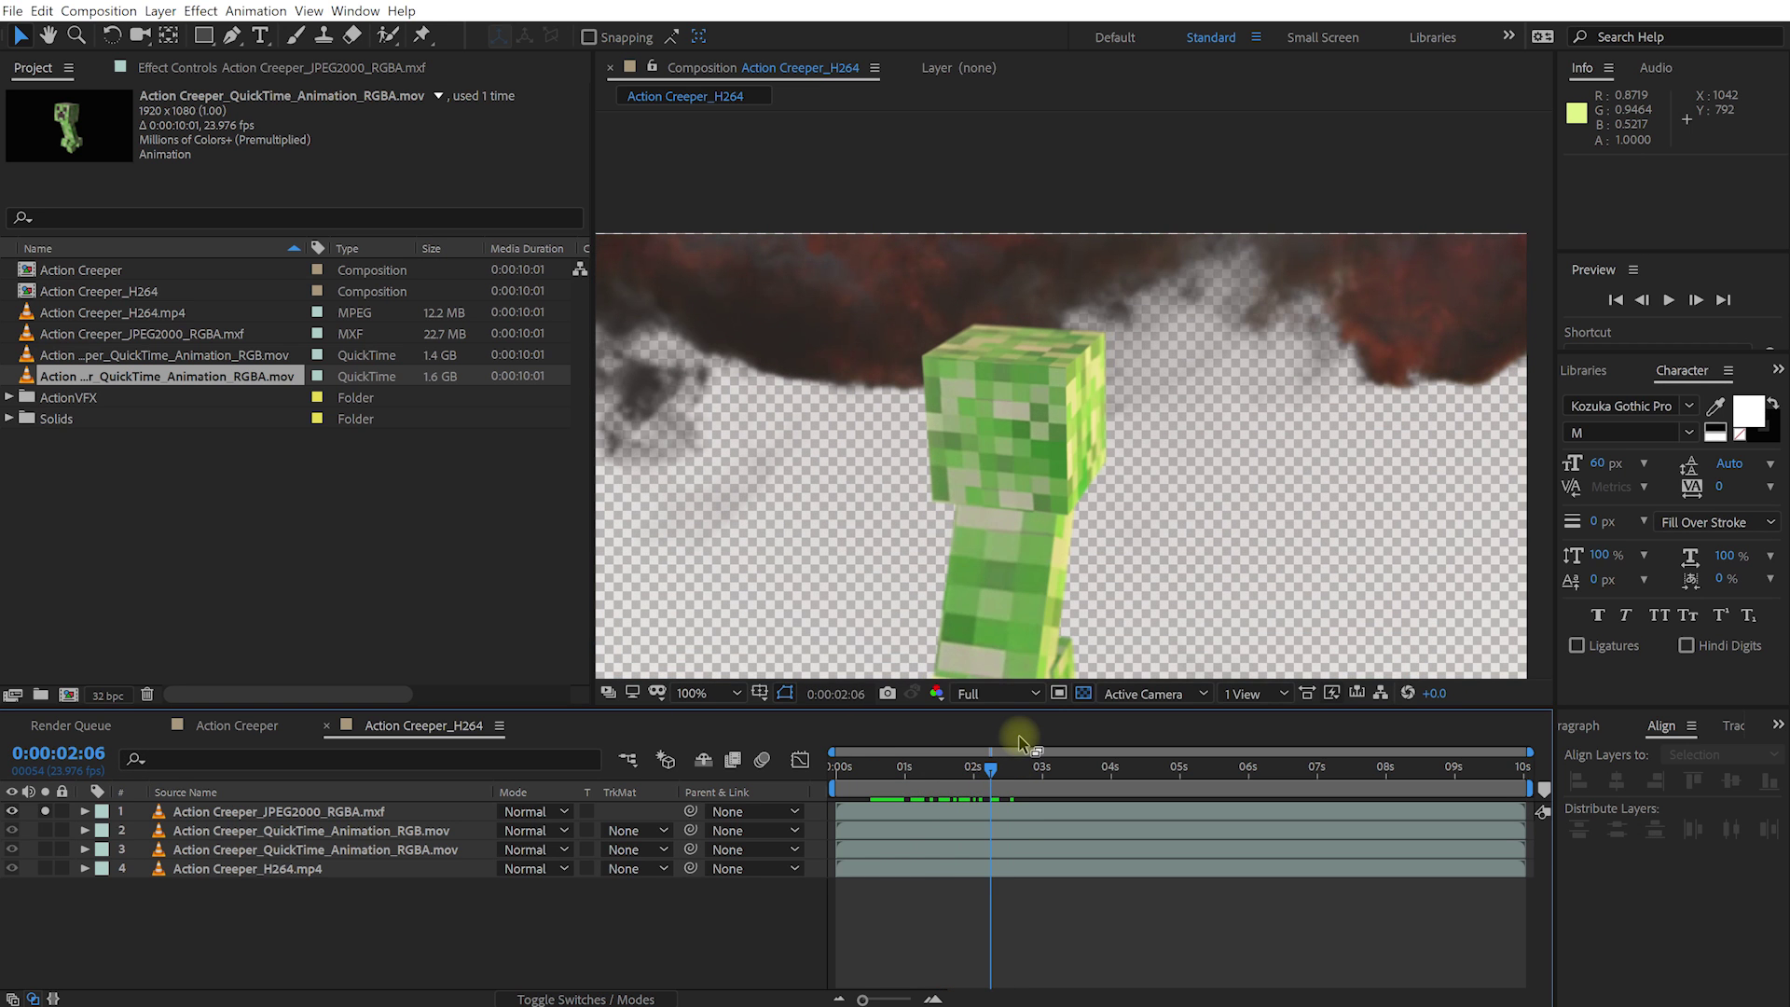
key("alt+slash")
left_click_drag(994, 781, 1245, 775)
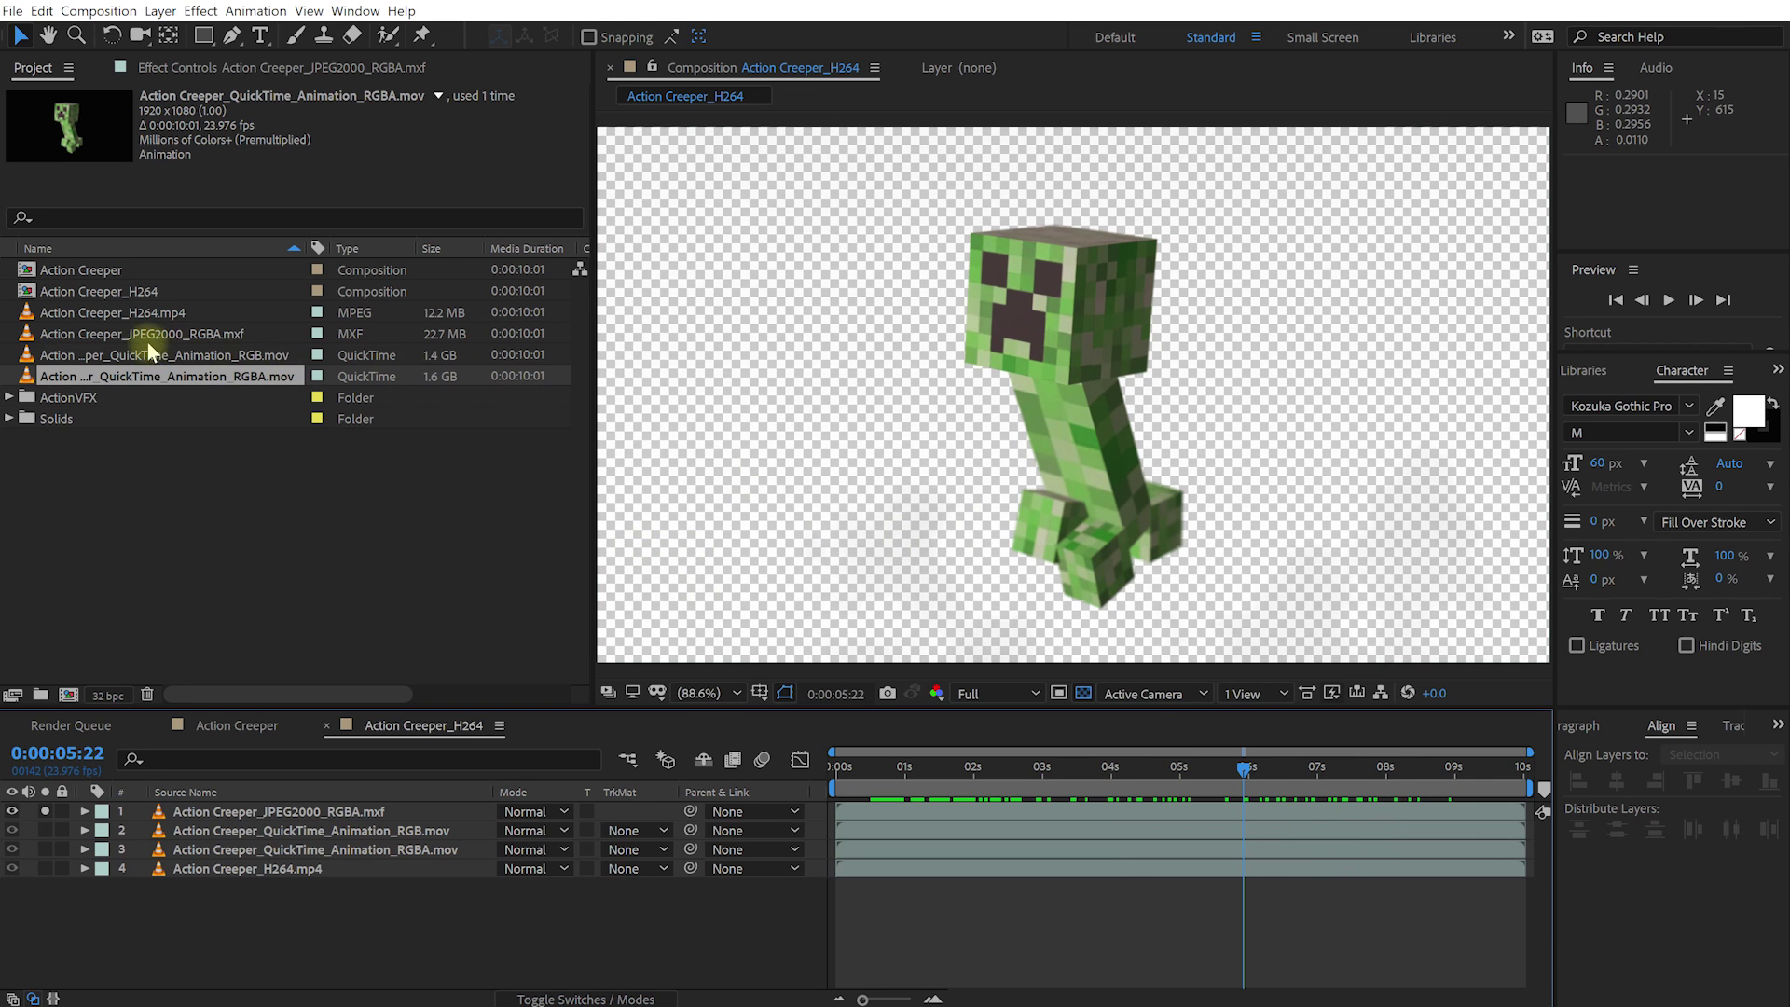
left_click(147, 338)
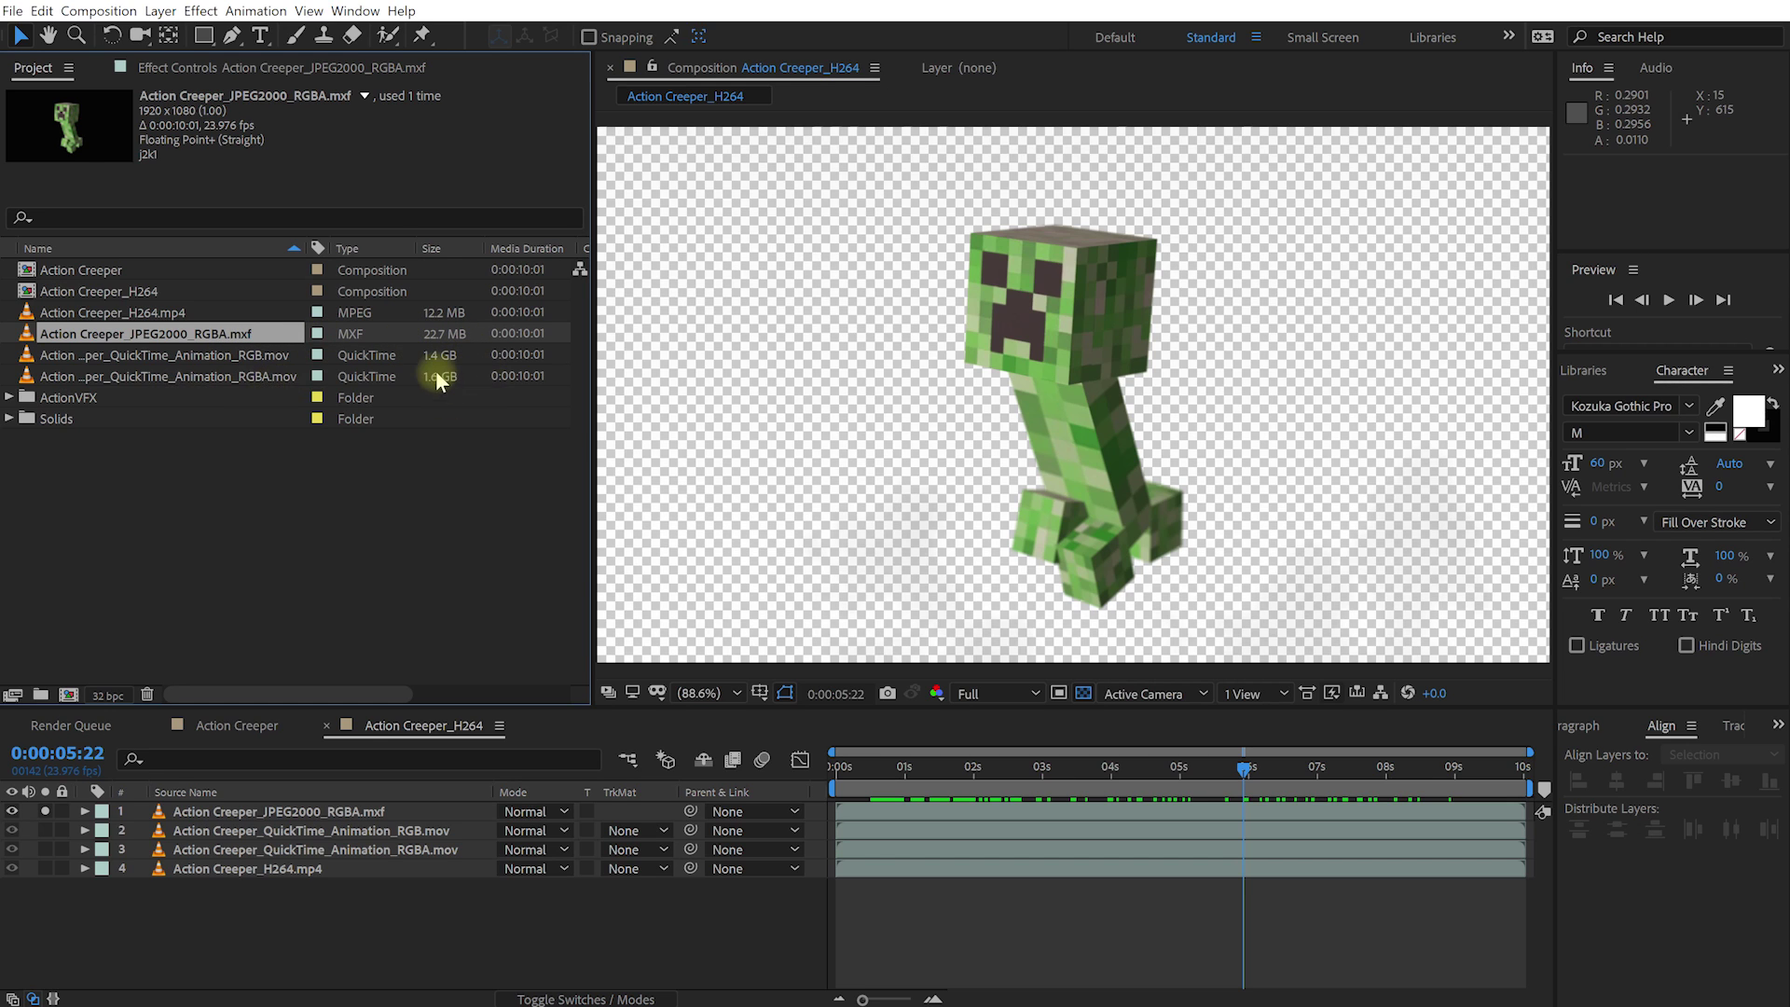
left_click(225, 378)
left_click(152, 338)
left_click(156, 315)
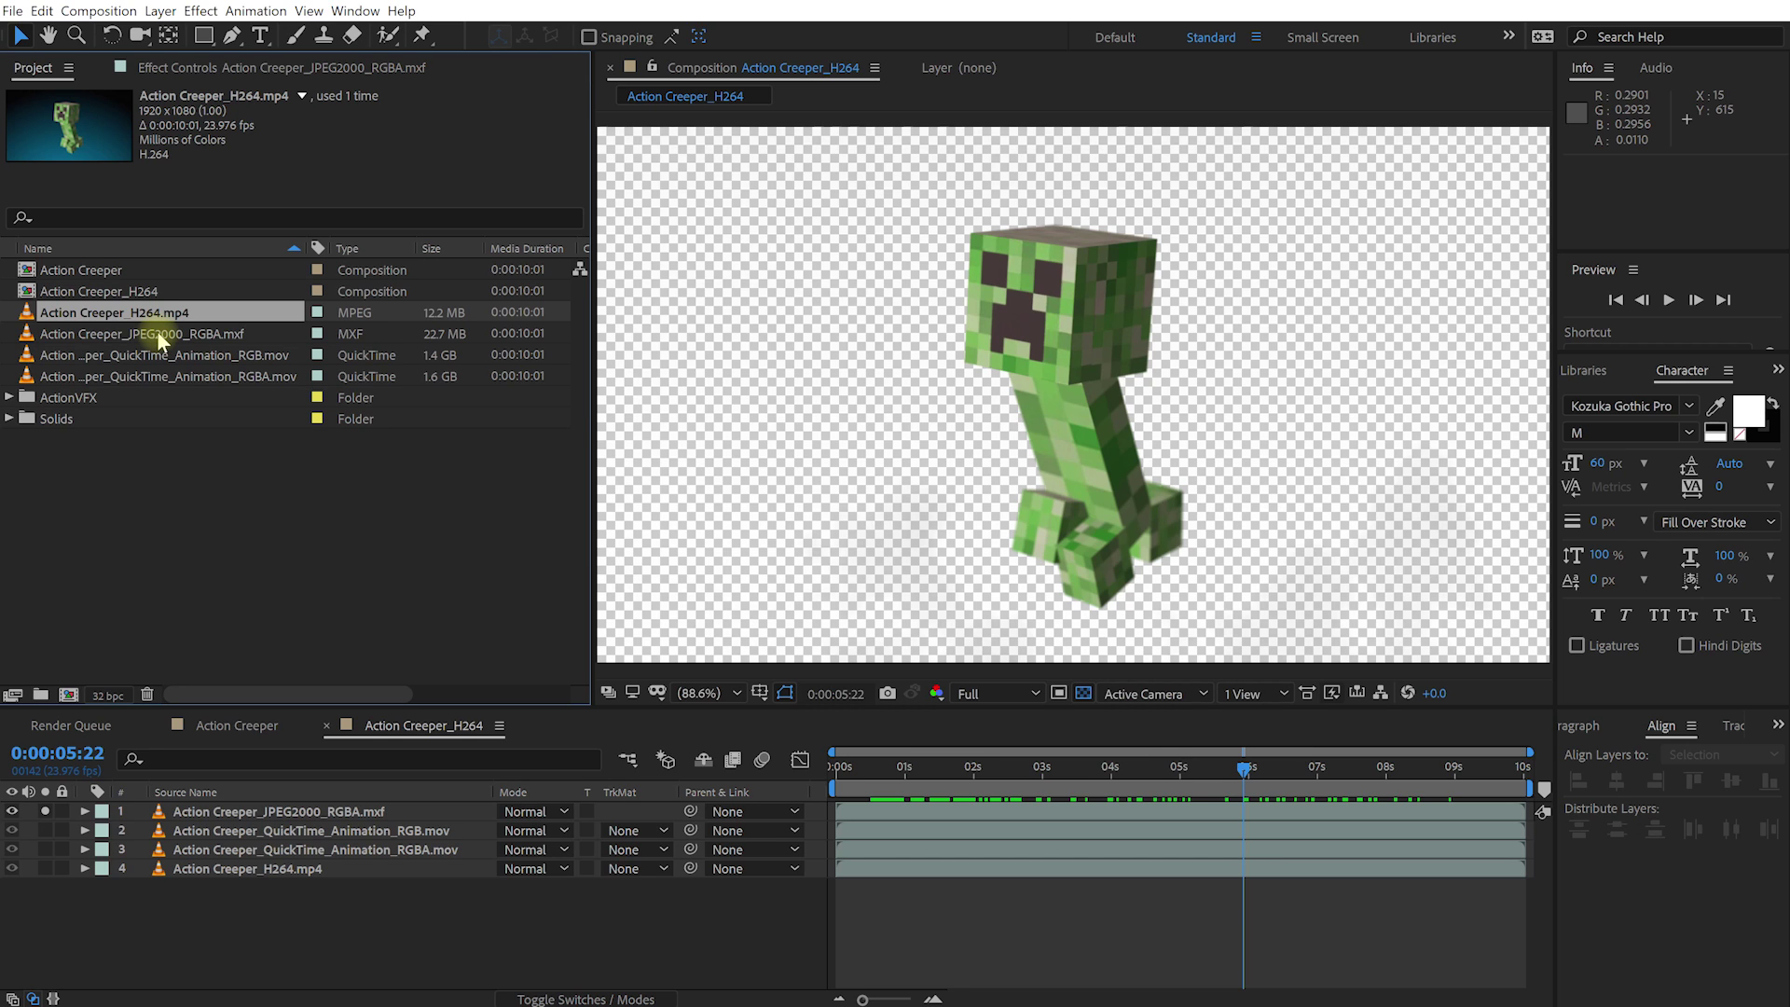
left_click(157, 330)
left_click(158, 313, "shift")
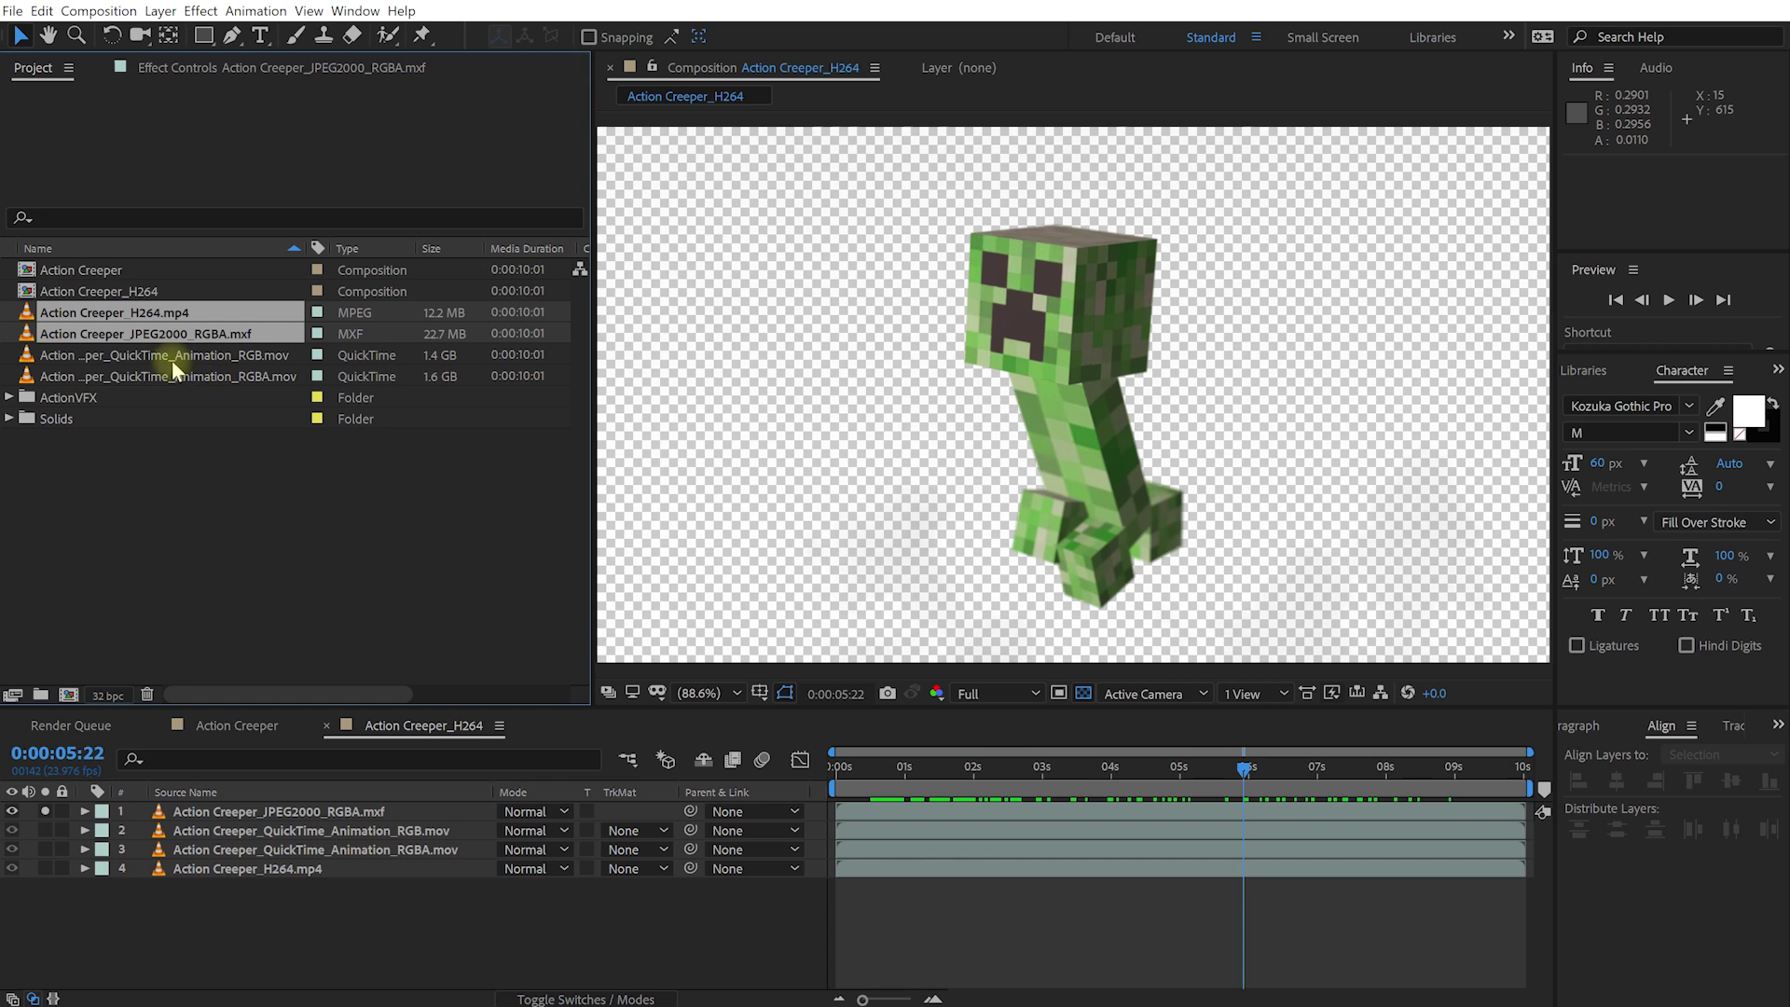
left_click(203, 373)
left_click(205, 356, "shift")
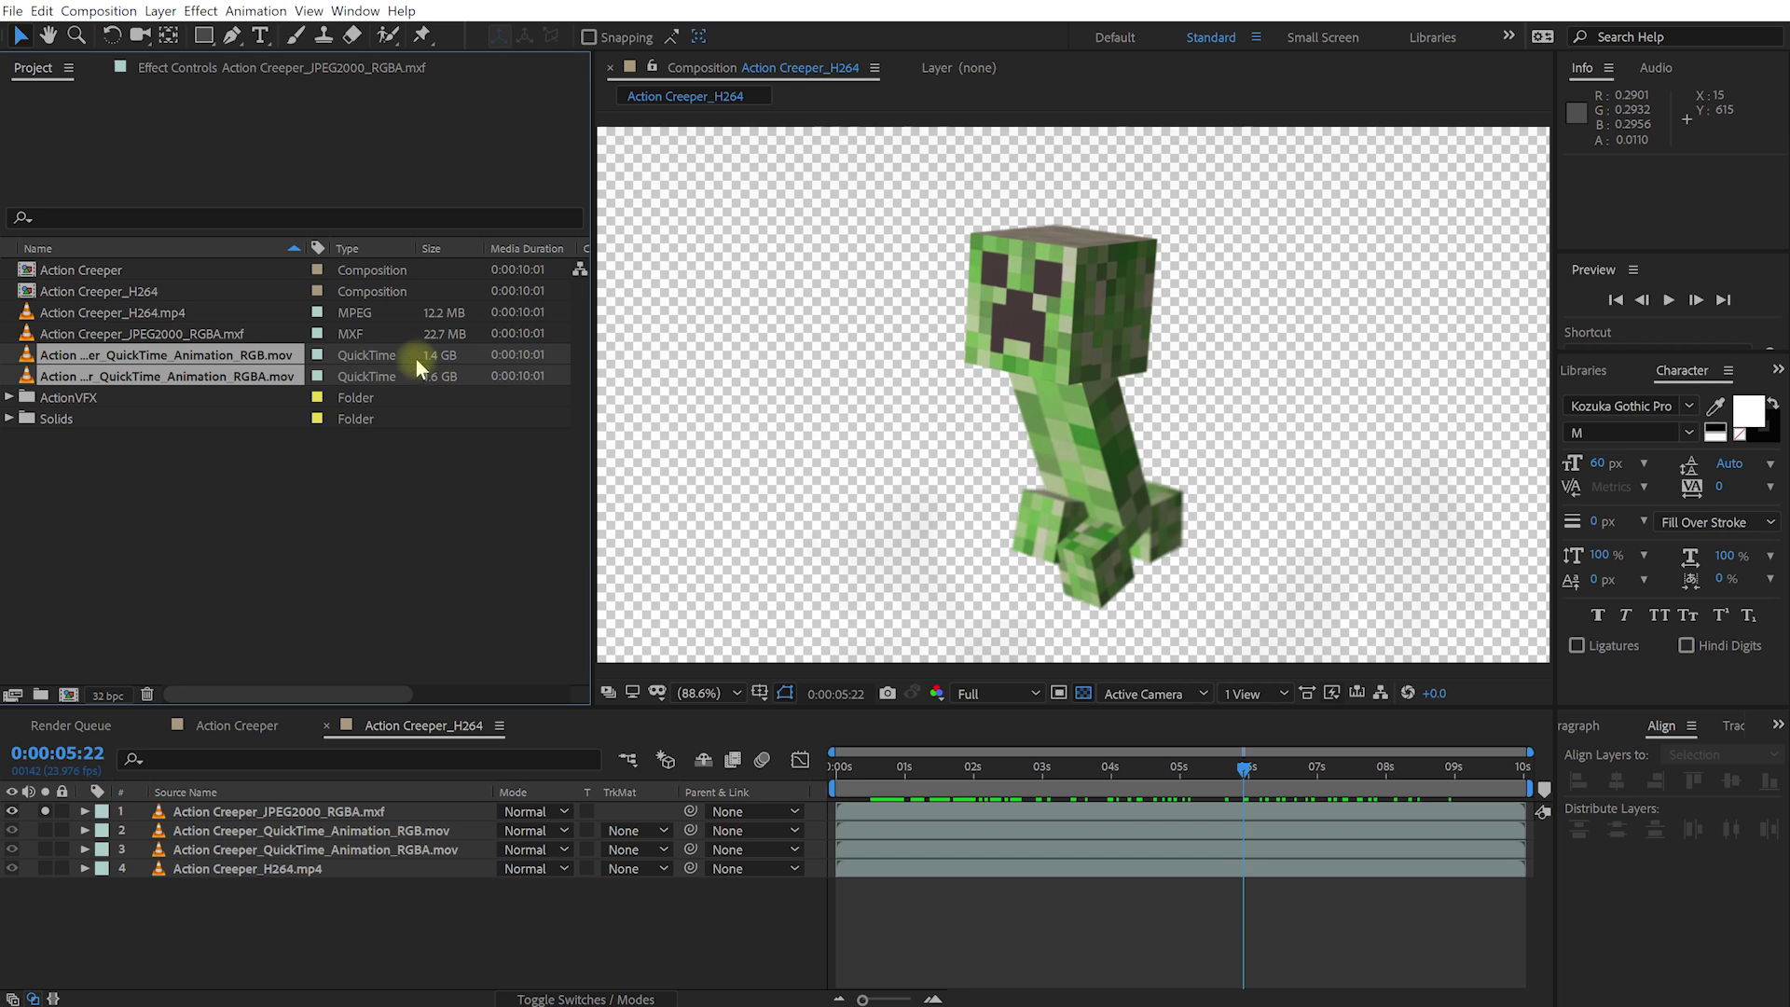
left_click(199, 333)
left_click(191, 312, "shift")
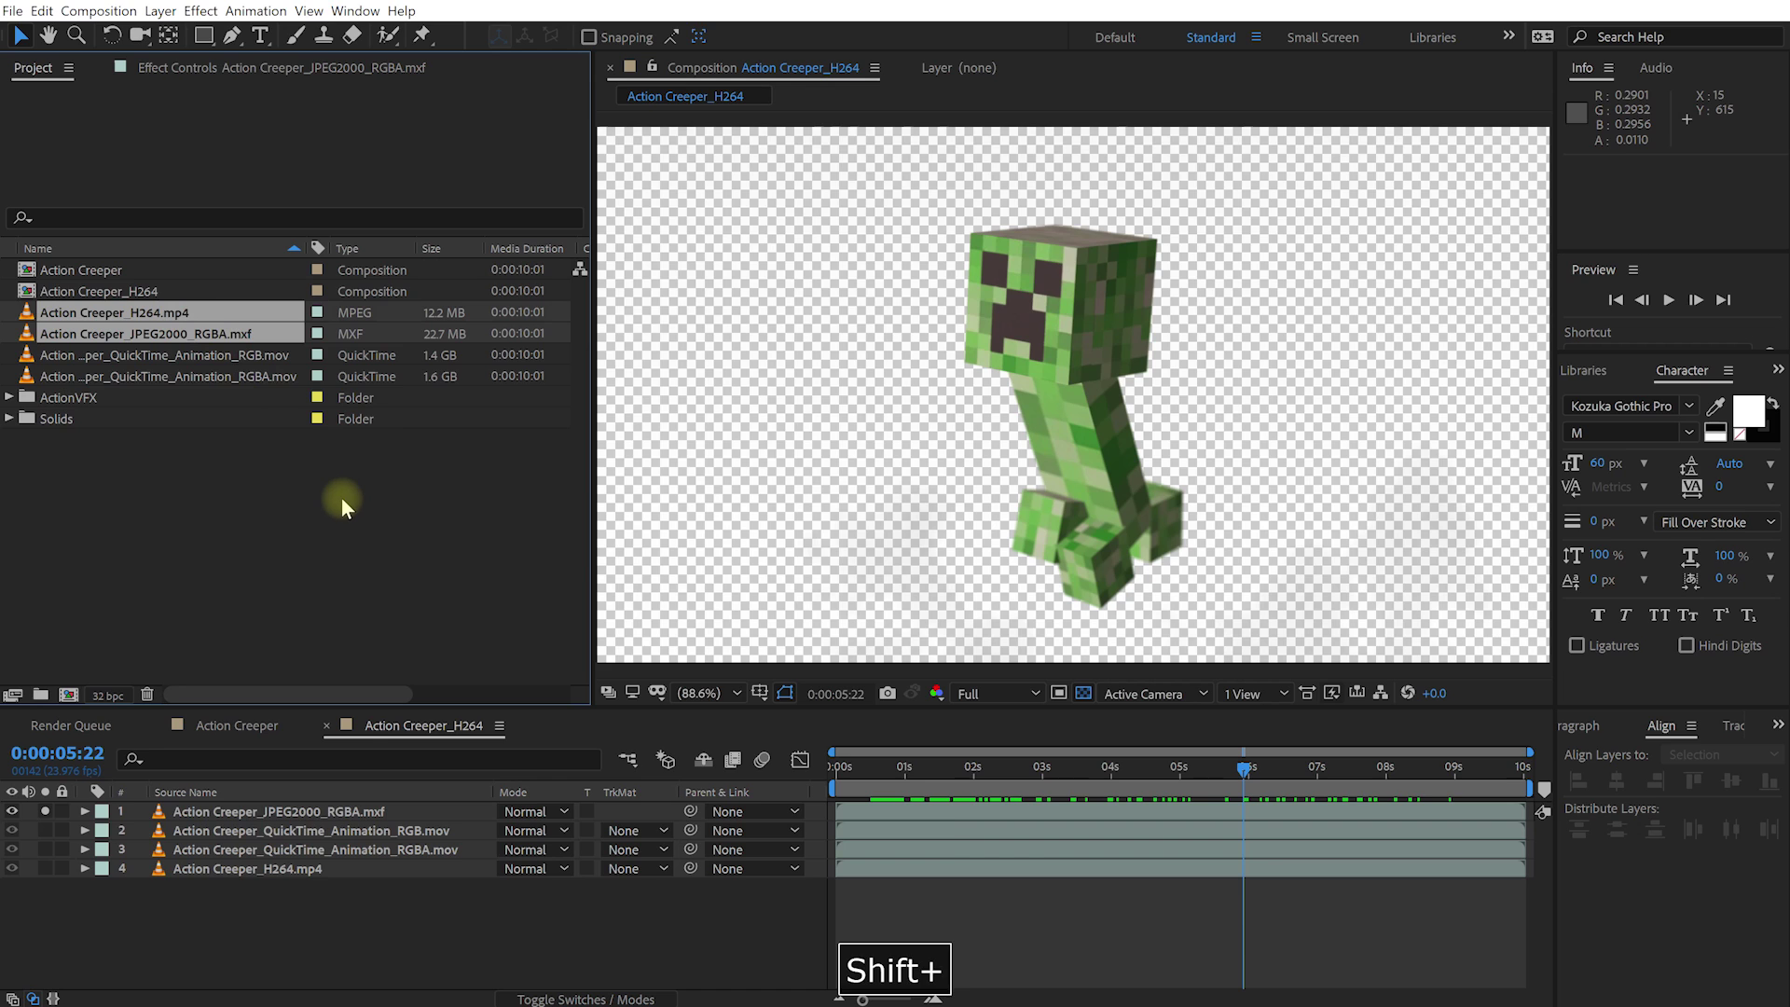